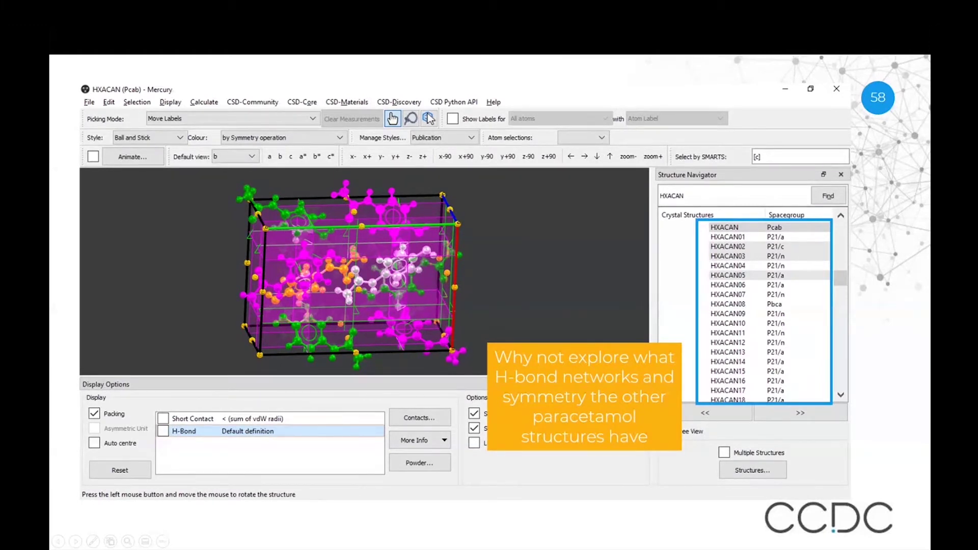
{"action": "key", "text": "Right"}
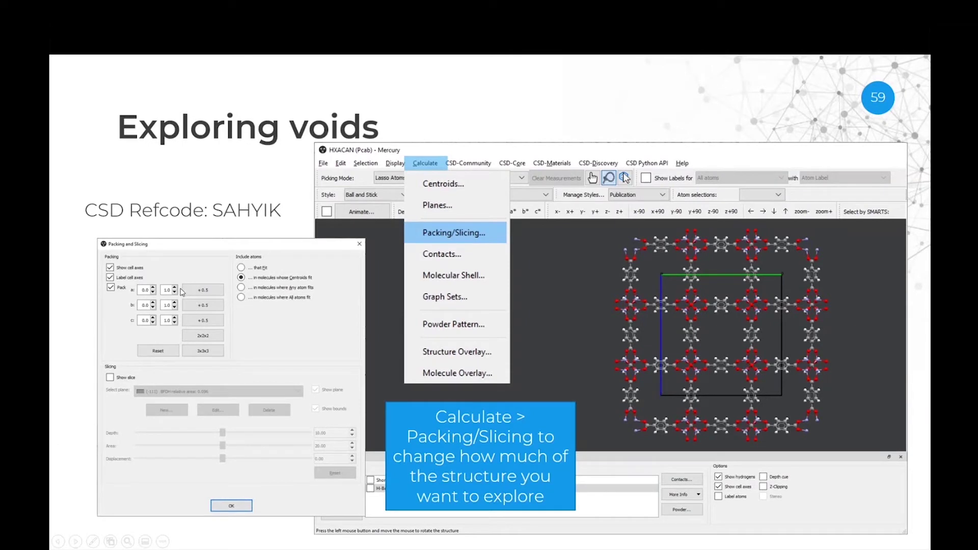
{"action": "key", "text": "Right"}
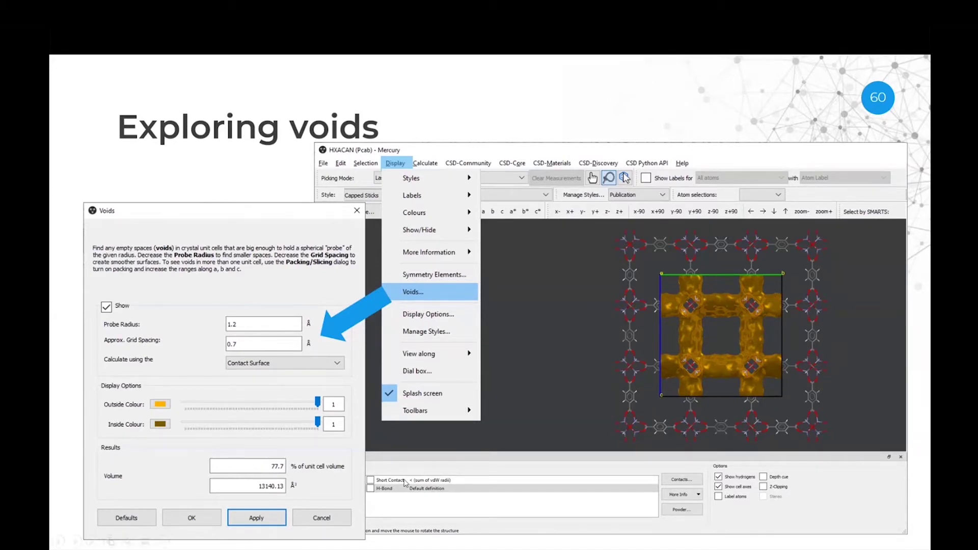
{"action": "key", "text": "Right"}
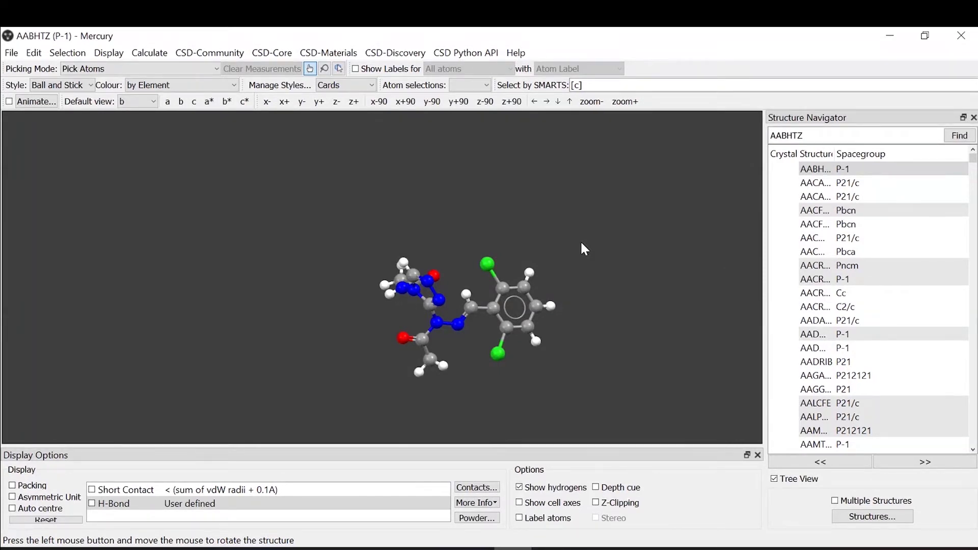
Step: Examine the AABHTZ molecule from different orientations by rotating, scaling and shifting it in the 3D view
{"action": "key", "text": "Up"}
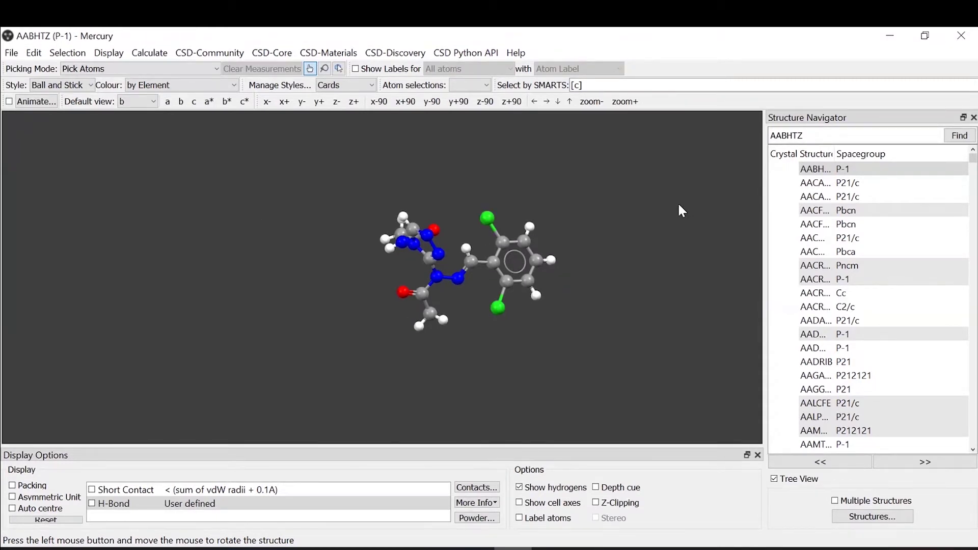
{"action": "left_click_drag", "start_coordinate": [680, 212], "coordinate": [305, 374]}
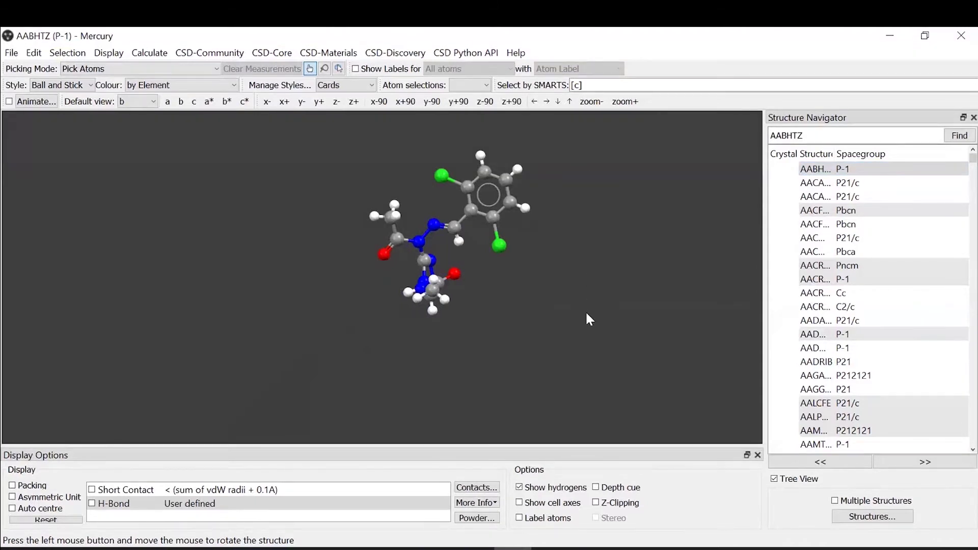
{"action": "right_click_drag", "start_coordinate": [585, 311], "coordinate": [556, 256]}
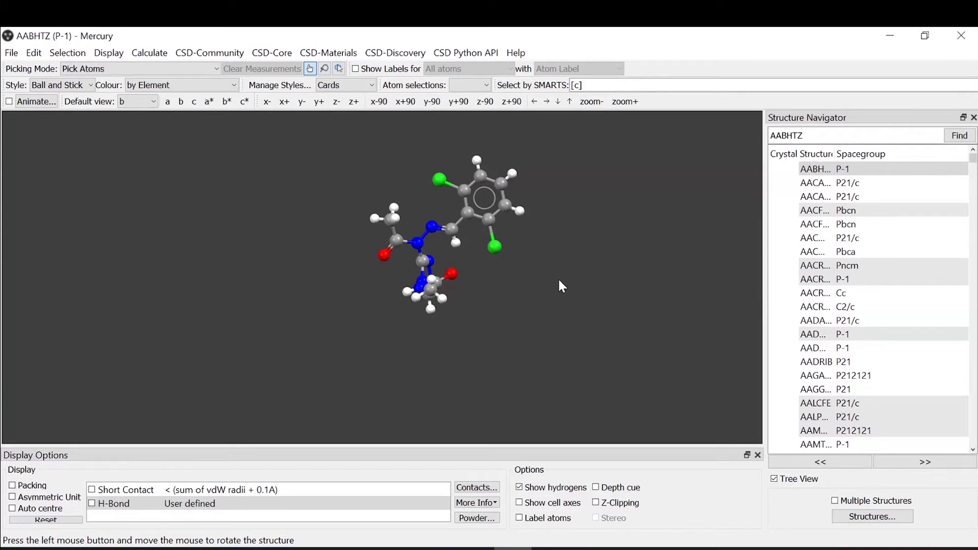
{"action": "middle_click_drag", "start_coordinate": [561, 283], "coordinate": [550, 318]}
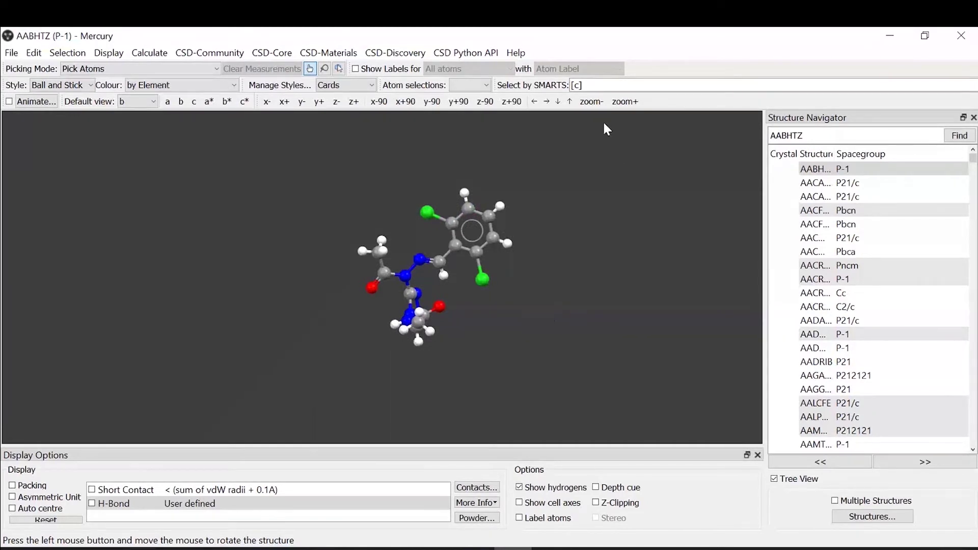
Step: Zoom the AABHTZ molecule in and out and shift it up, down, right and left to inspect it
{"action": "left_click", "coordinate": [626, 101]}
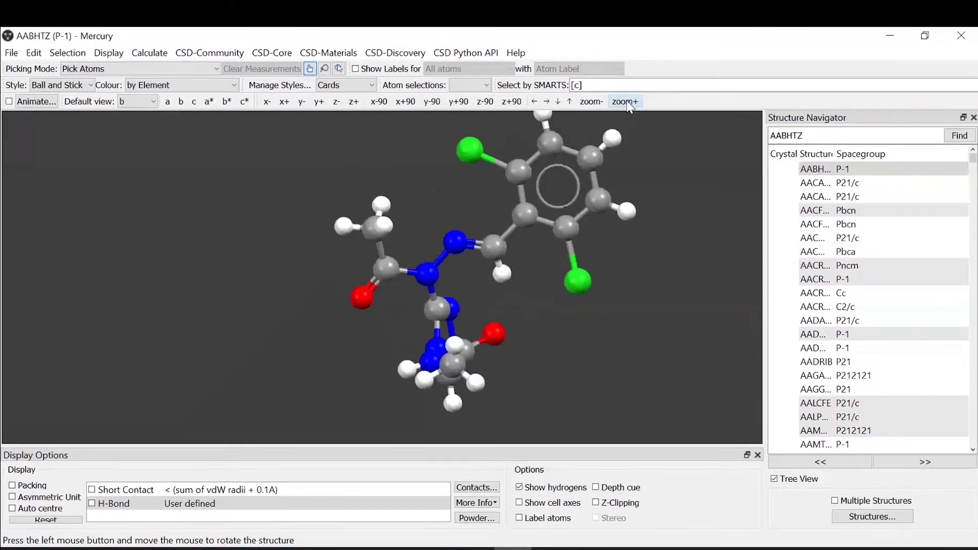
{"action": "left_click", "coordinate": [590, 102]}
{"action": "left_click", "coordinate": [590, 102]}
{"action": "left_click", "coordinate": [572, 102]}
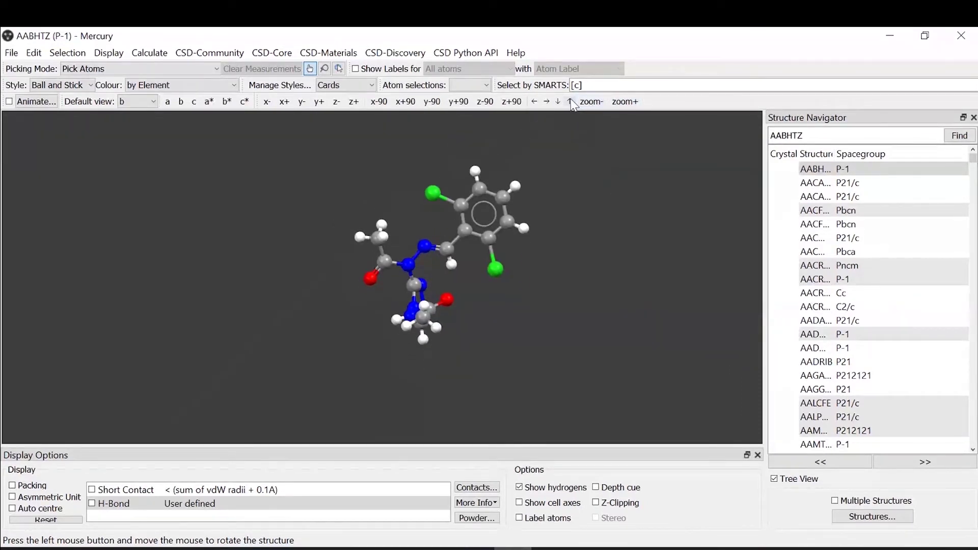
{"action": "left_click", "coordinate": [572, 102]}
{"action": "left_click", "coordinate": [559, 102]}
{"action": "left_click", "coordinate": [558, 102]}
{"action": "left_click", "coordinate": [546, 102]}
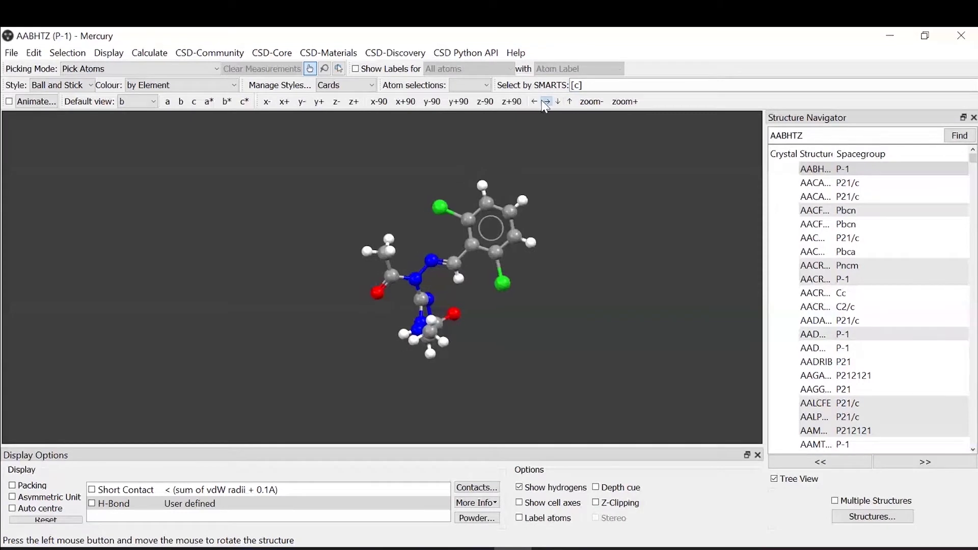
{"action": "left_click", "coordinate": [534, 102]}
{"action": "left_click", "coordinate": [534, 102]}
{"action": "left_click", "coordinate": [534, 102]}
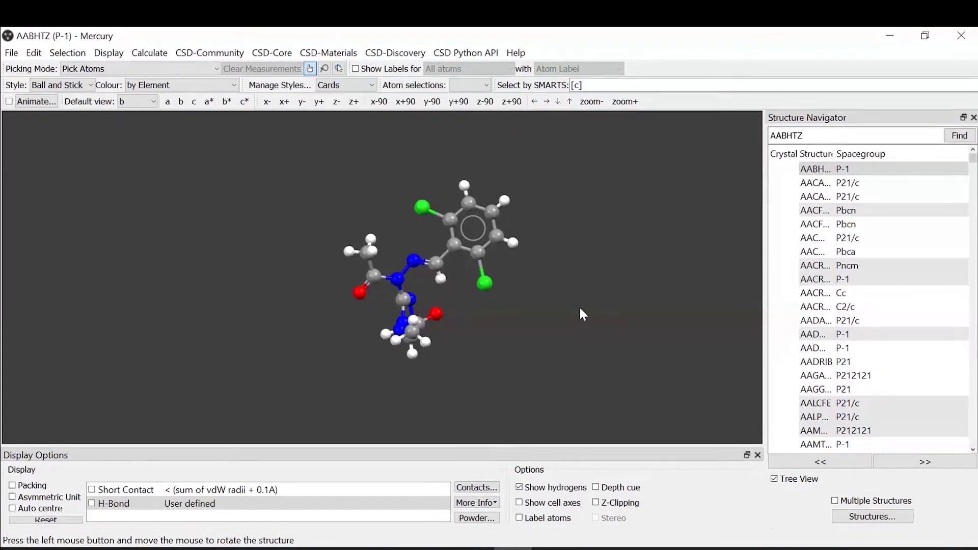
{"action": "scroll", "coordinate": [579, 307], "scroll_direction": "up", "scroll_amount": 3}
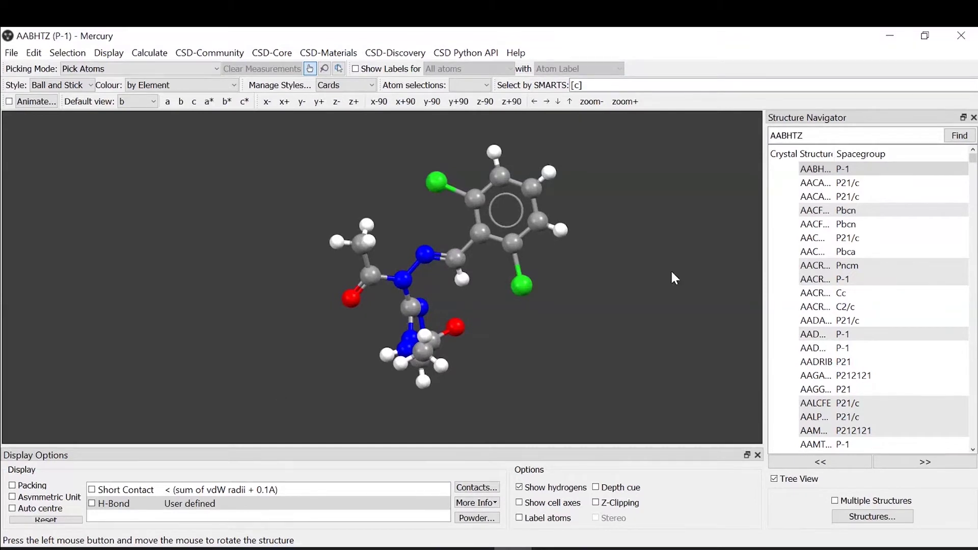
{"action": "left_click_drag", "start_coordinate": [639, 201], "coordinate": [632, 201]}
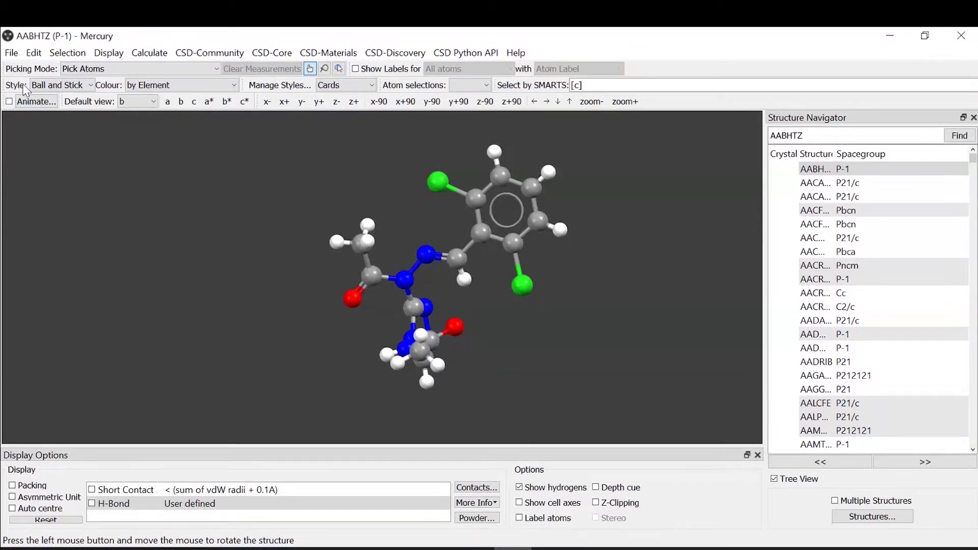
Step: Preview the molecule in Wireframe, Capped Sticks and Spacefill styles, and return it to Ball and Stick
{"action": "left_click", "coordinate": [72, 87]}
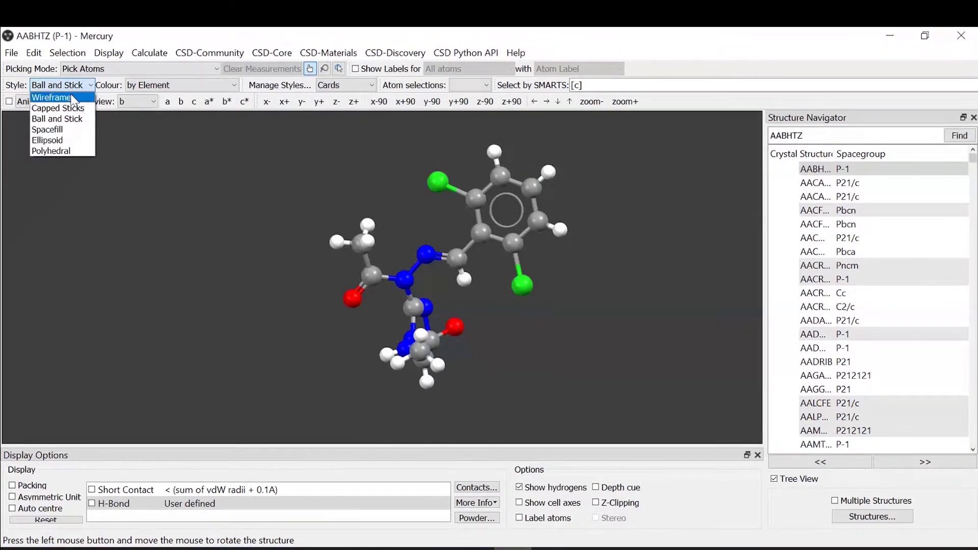
{"action": "left_click", "coordinate": [71, 97]}
{"action": "left_click", "coordinate": [70, 90]}
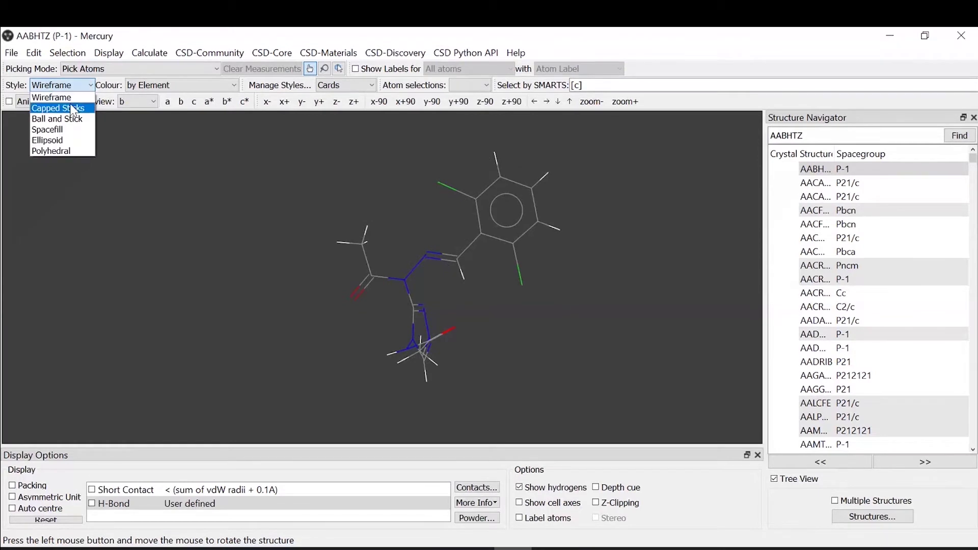
{"action": "left_click", "coordinate": [72, 105]}
{"action": "left_click", "coordinate": [72, 86]}
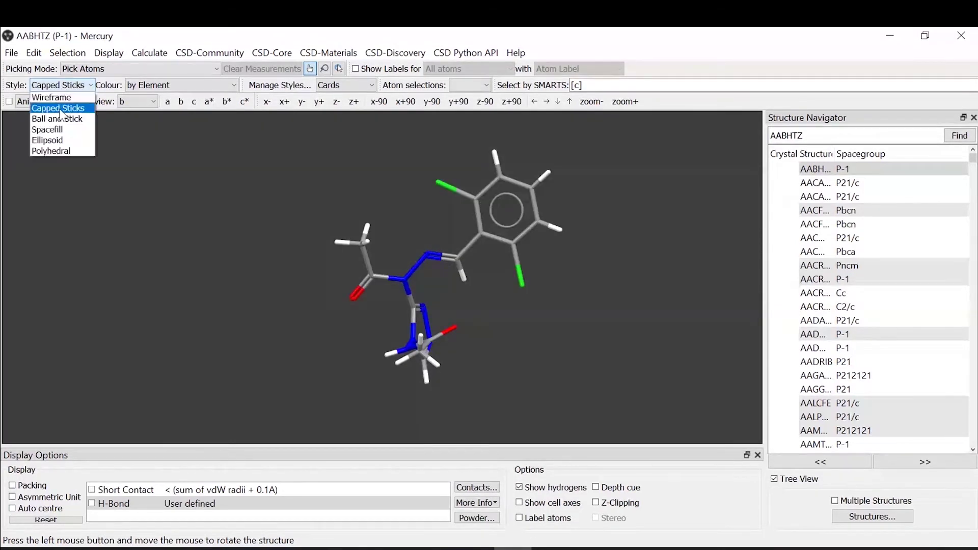
{"action": "left_click", "coordinate": [61, 129]}
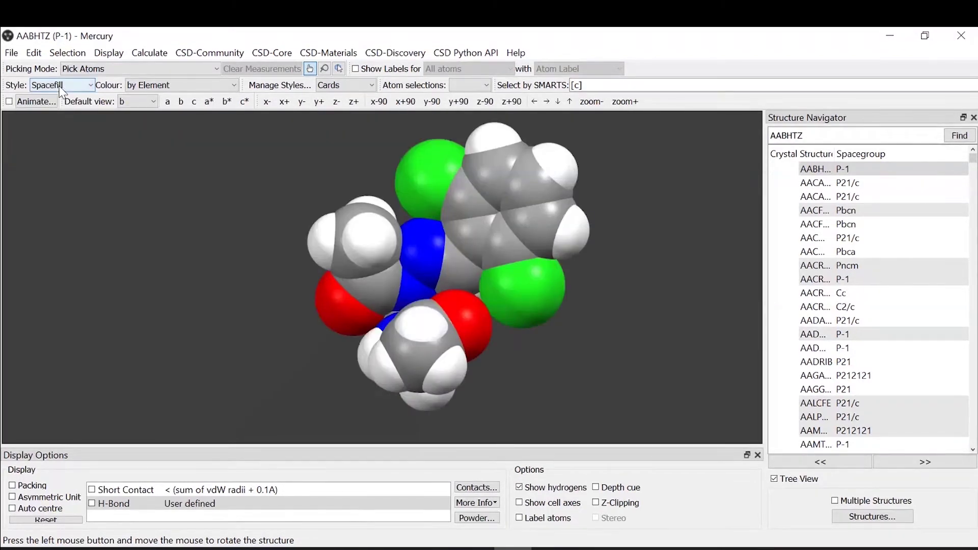
{"action": "left_click", "coordinate": [64, 85]}
{"action": "left_click", "coordinate": [65, 120]}
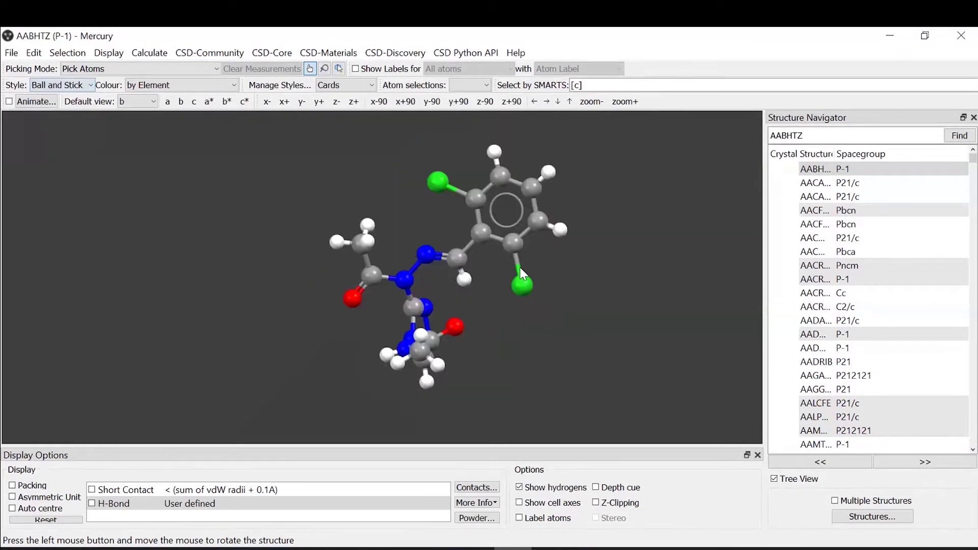
Step: Review the single-colour background setting in the display options, keeping the current dark grey colour
{"action": "left_click_drag", "start_coordinate": [520, 236], "coordinate": [551, 232]}
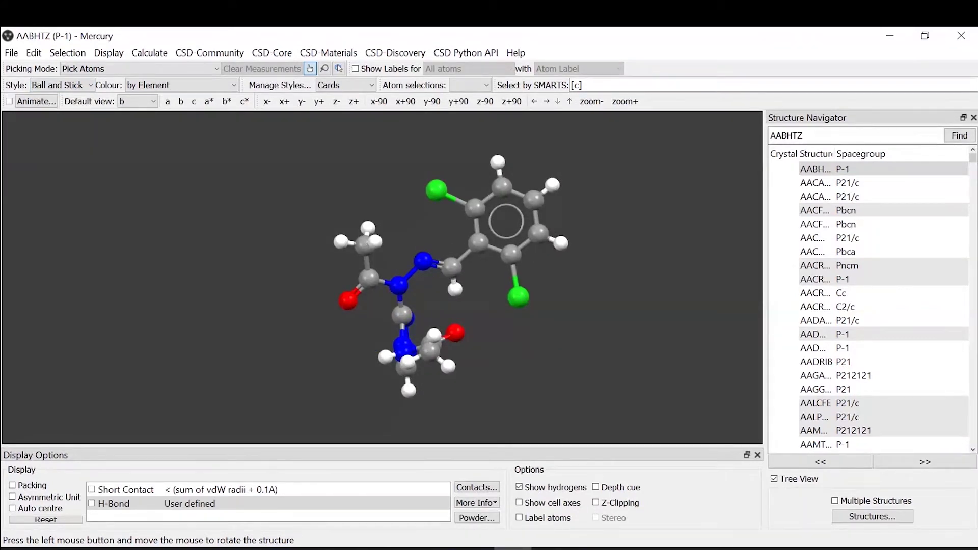
{"action": "left_click_drag", "start_coordinate": [527, 272], "coordinate": [500, 250]}
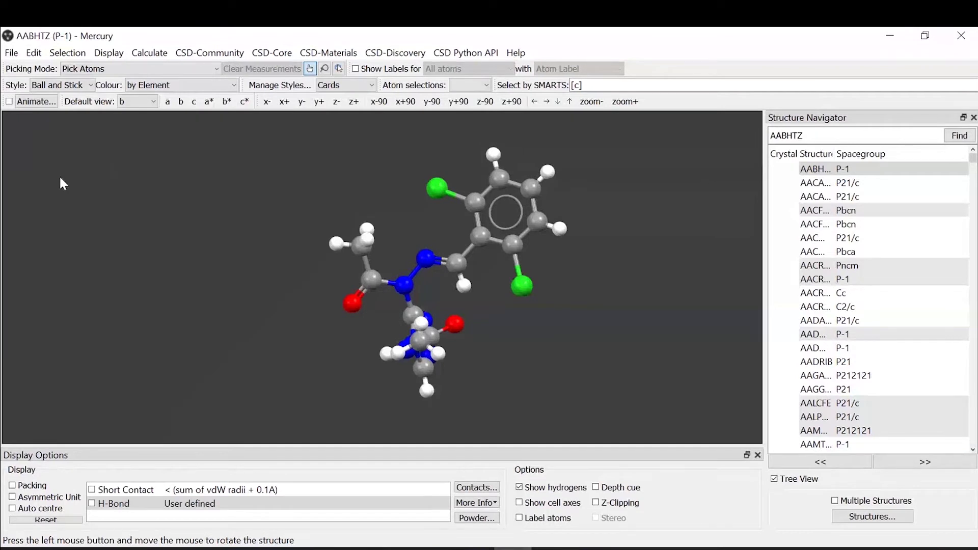
{"action": "right_click", "coordinate": [116, 176]}
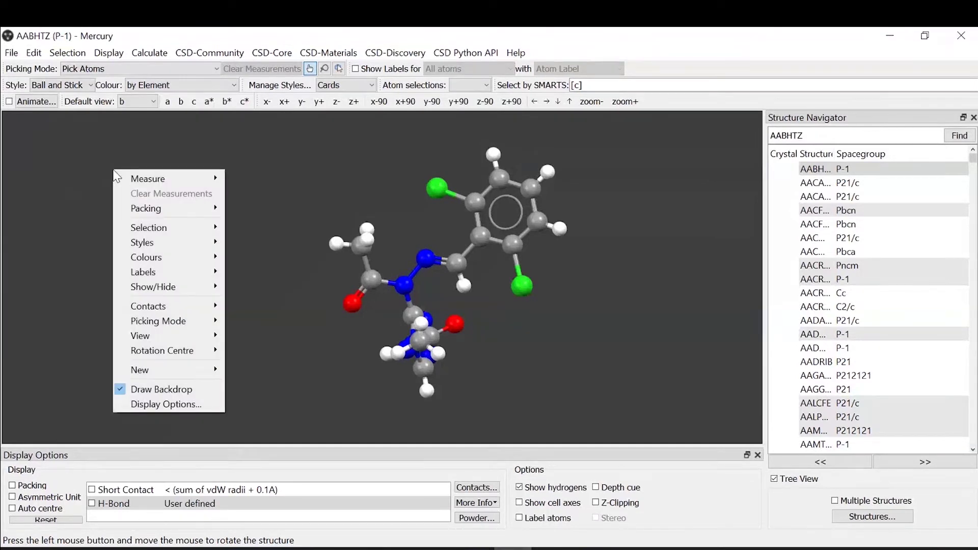
{"action": "left_click", "coordinate": [186, 407]}
{"action": "left_click_drag", "start_coordinate": [448, 213], "coordinate": [297, 164]}
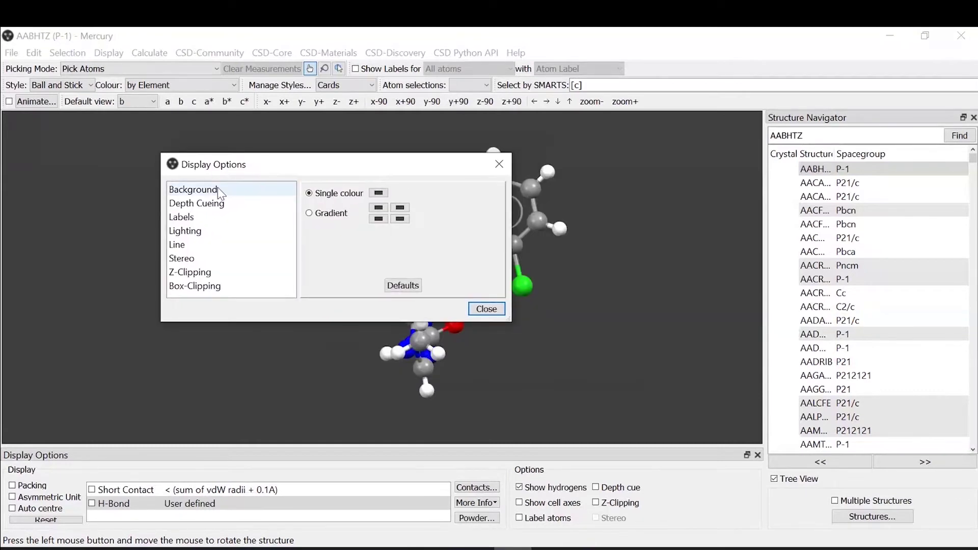
{"action": "left_click", "coordinate": [379, 194]}
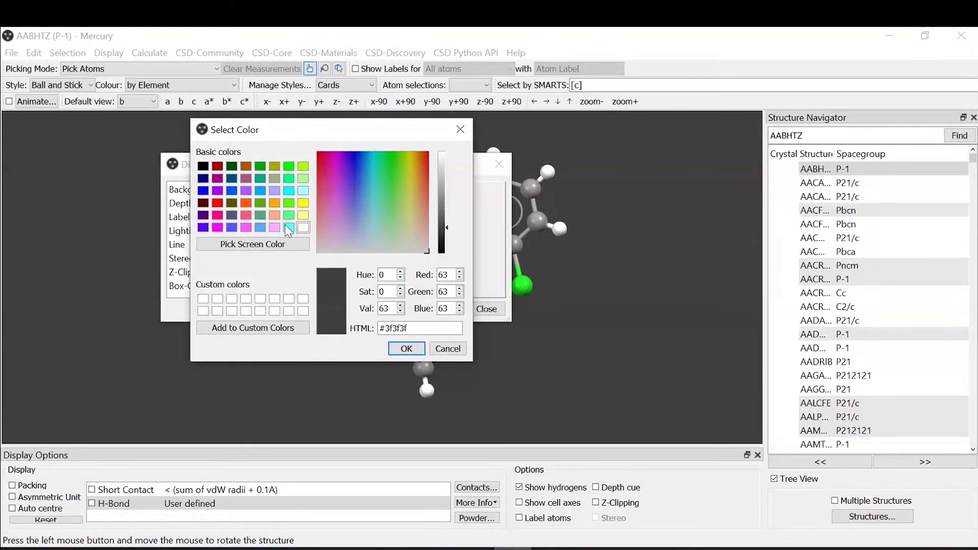
{"action": "left_click", "coordinate": [407, 353]}
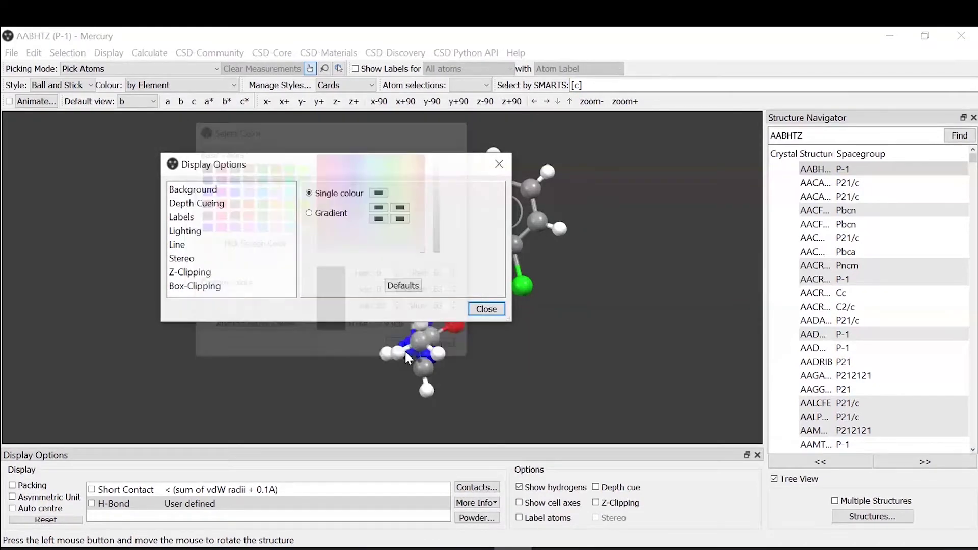
{"action": "left_click", "coordinate": [486, 309]}
Step: Load the crystal structure with refcode SALMID02 and widen the Crystal Structures column to fit the full refcodes
{"action": "left_click_drag", "start_coordinate": [459, 314], "coordinate": [481, 288]}
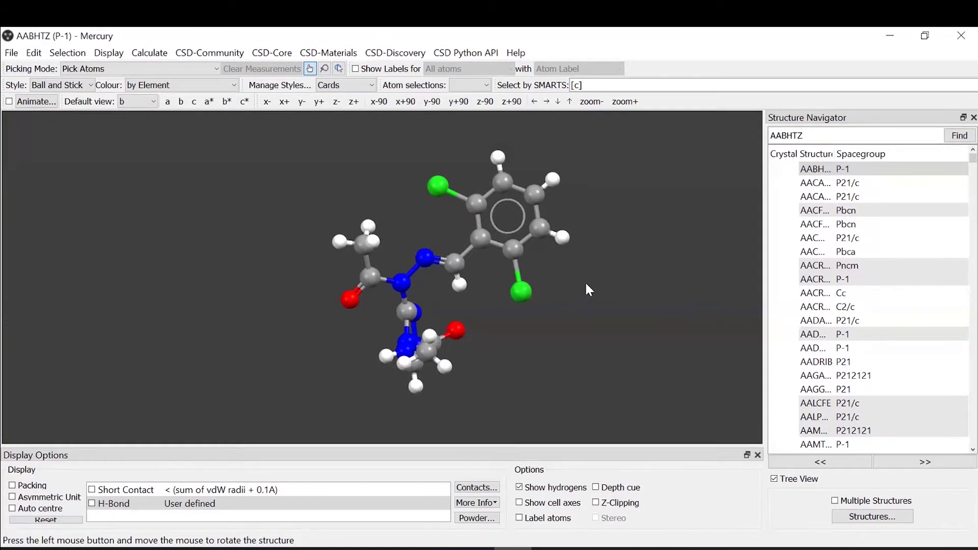
{"action": "key", "text": "Up"}
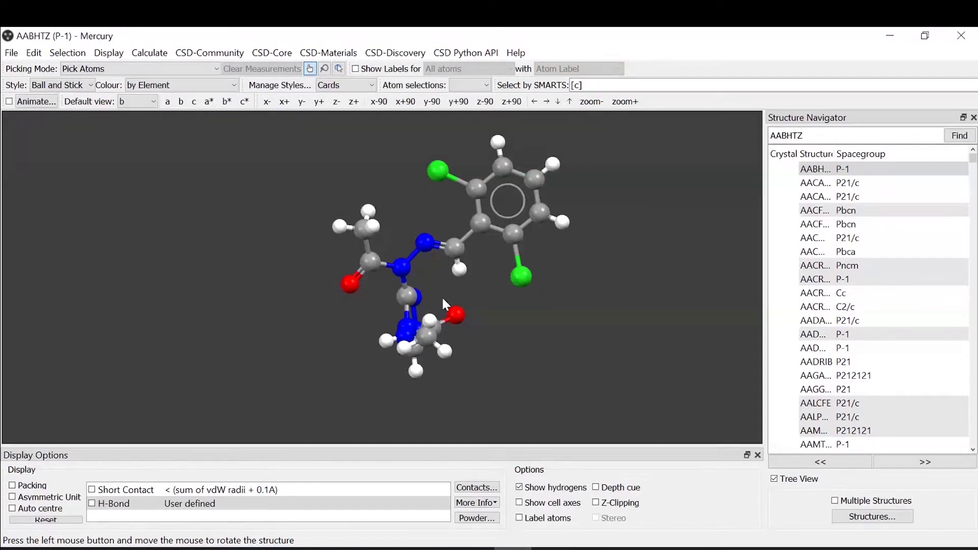
{"action": "left_click_drag", "start_coordinate": [442, 296], "coordinate": [383, 307]}
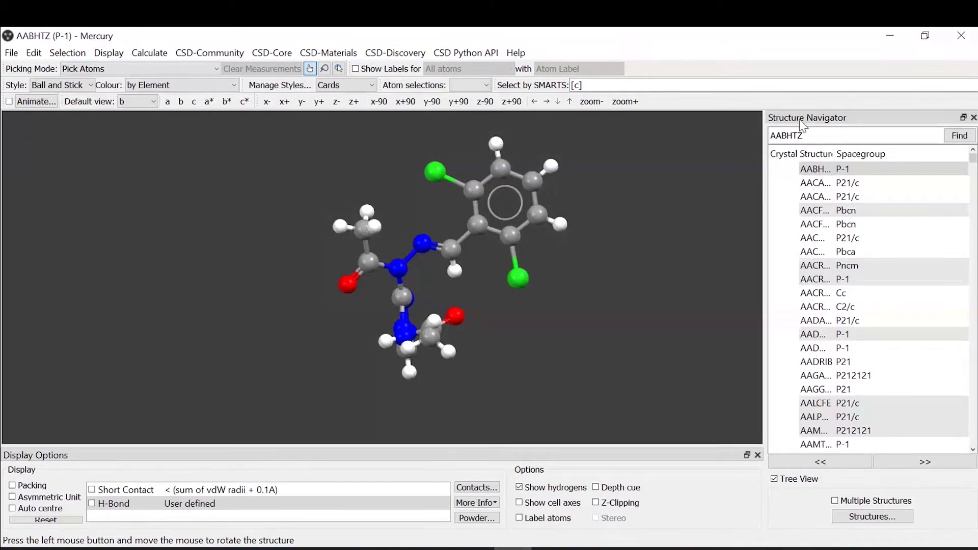
{"action": "double_click", "coordinate": [846, 136]}
{"action": "type", "text": "SALM"}
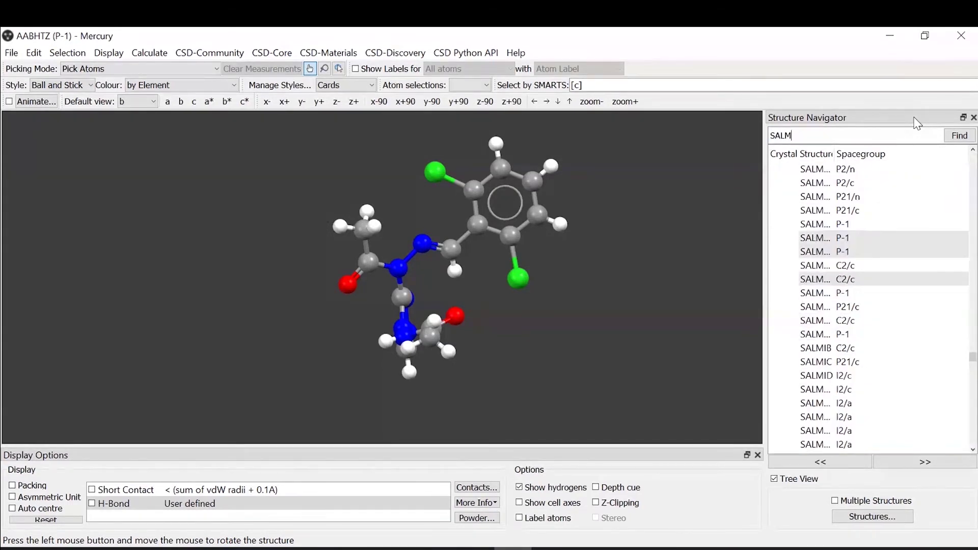
{"action": "type", "text": "ID0"}
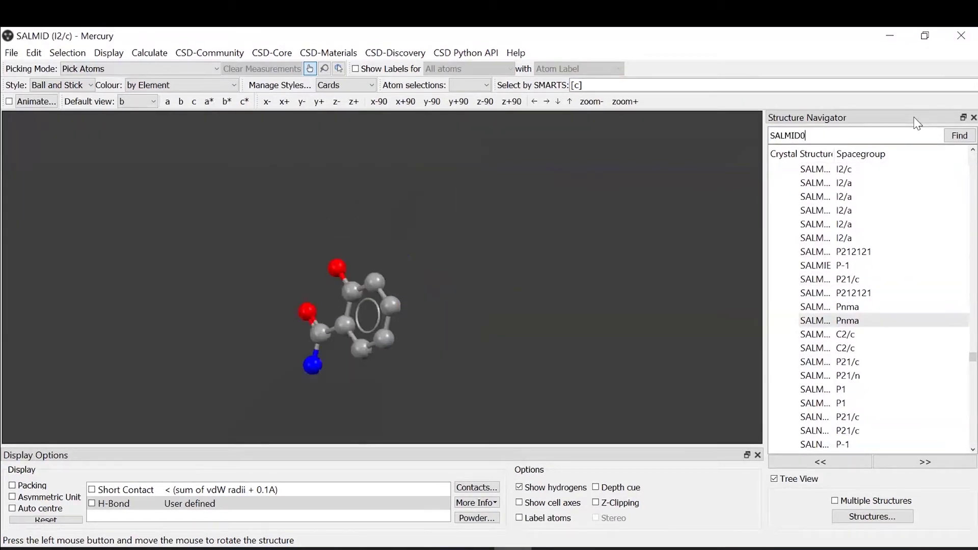
{"action": "type", "text": "2"}
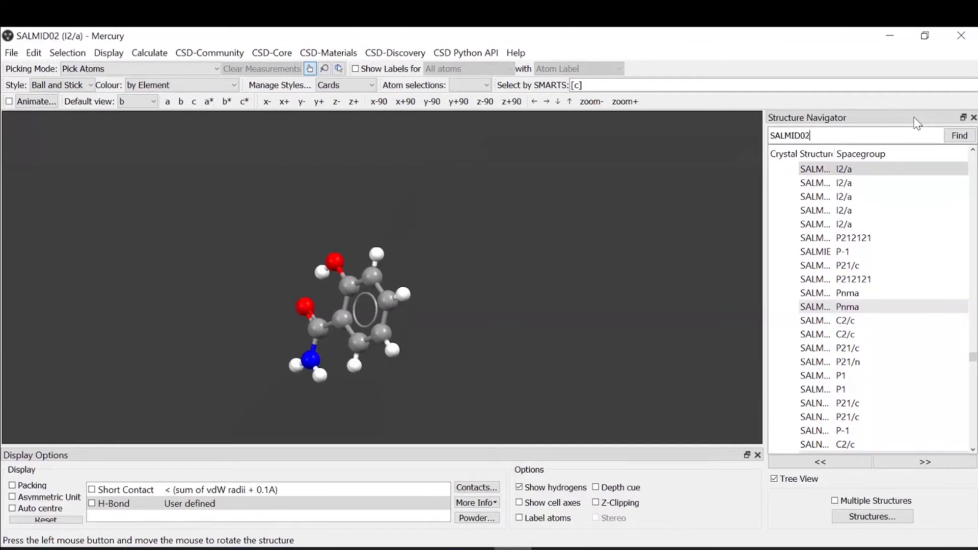
{"action": "left_click_drag", "start_coordinate": [455, 263], "coordinate": [489, 294]}
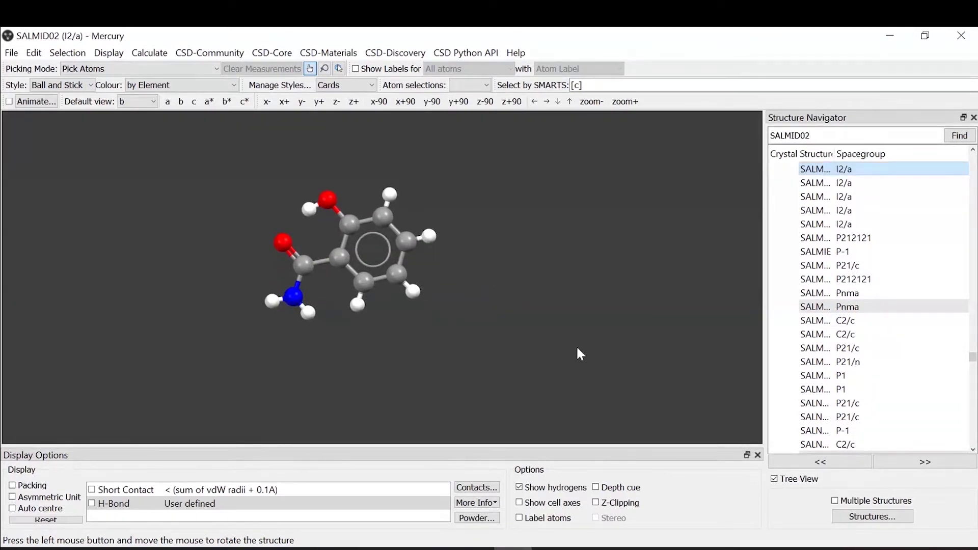
{"action": "left_click_drag", "start_coordinate": [834, 155], "coordinate": [874, 161]}
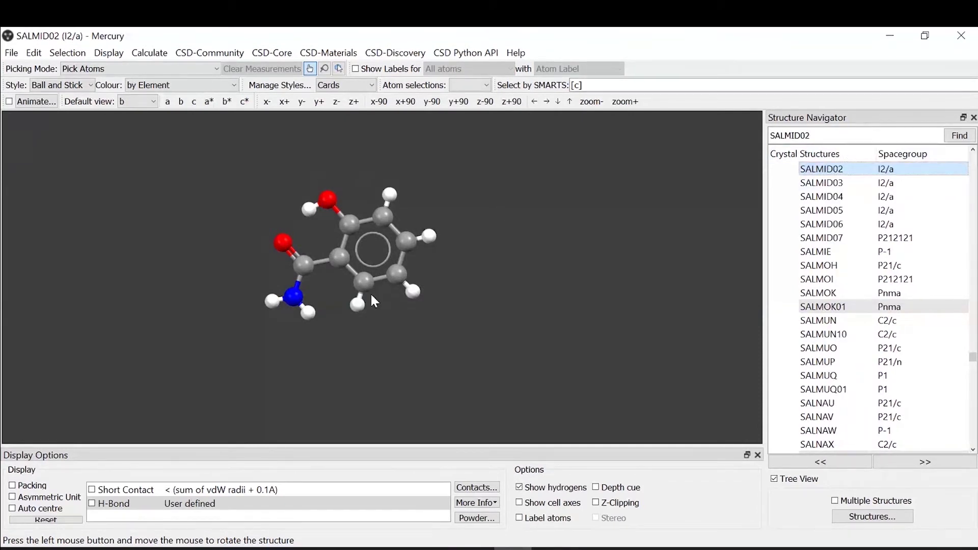
Step: Open the additional information for SALMID02 and display its Structure details beside the molecule
{"action": "left_click", "coordinate": [489, 504]}
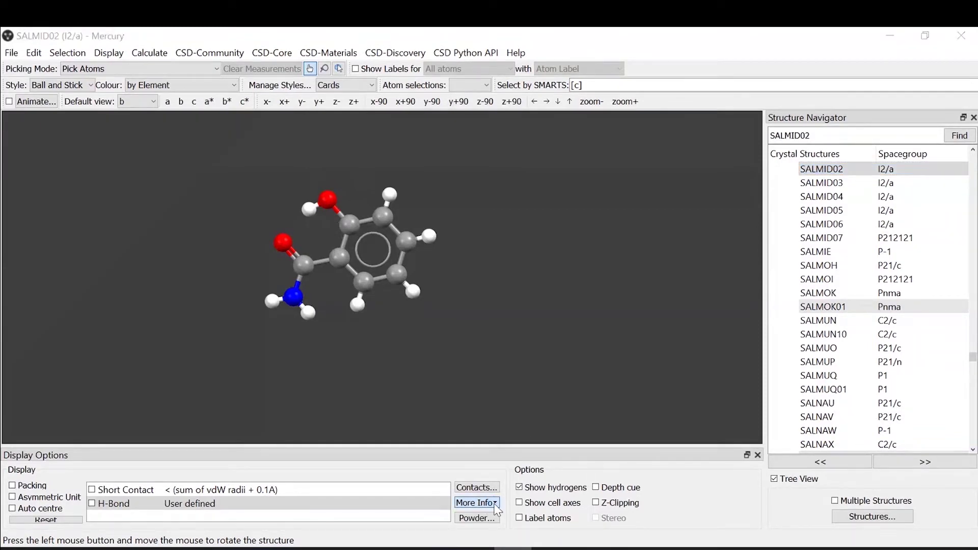
{"action": "left_click_drag", "start_coordinate": [413, 158], "coordinate": [535, 148]}
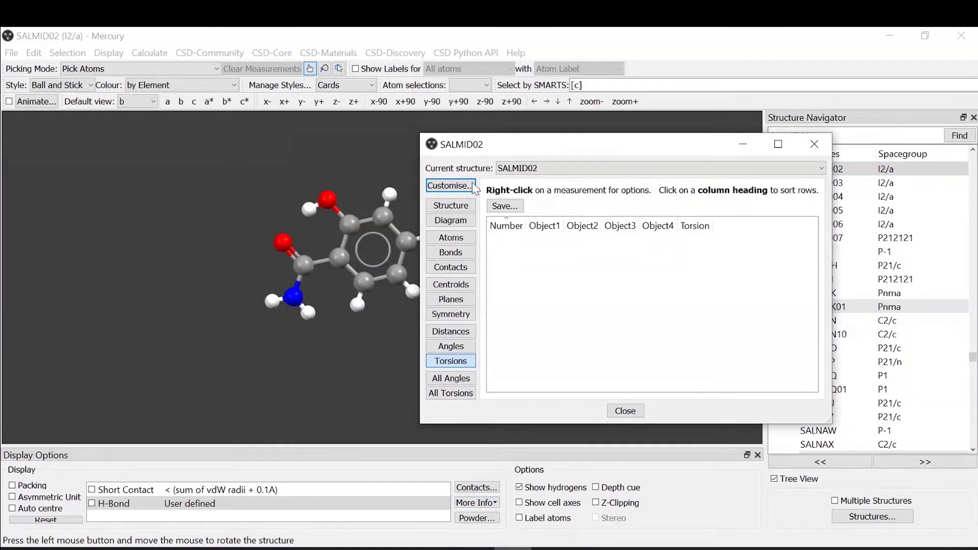
{"action": "left_click", "coordinate": [453, 207]}
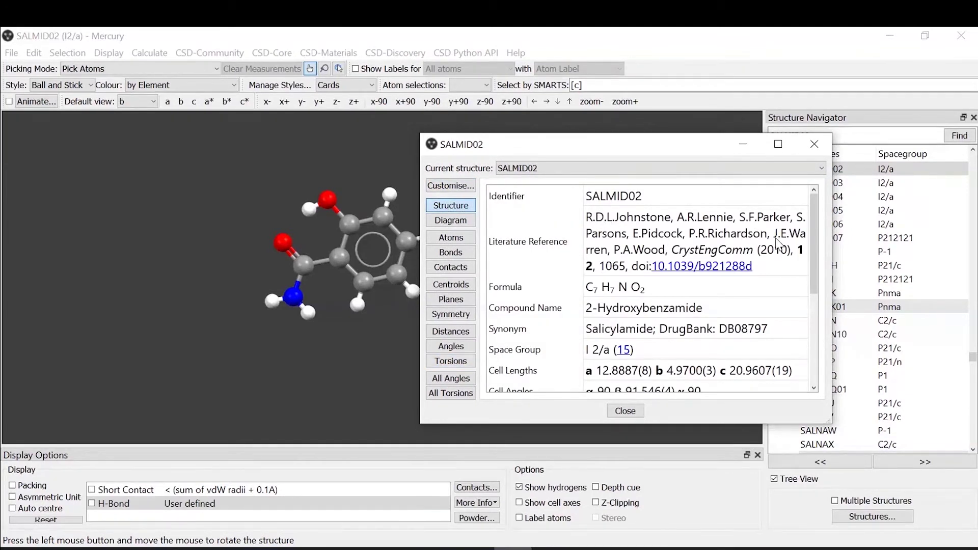
Step: Read through the Structure details of SALMID02 down to the reduced cell data, and close the information window
{"action": "scroll", "coordinate": [713, 244], "scroll_direction": "down", "scroll_amount": 3}
{"action": "scroll", "coordinate": [613, 240], "scroll_direction": "up", "scroll_amount": 2}
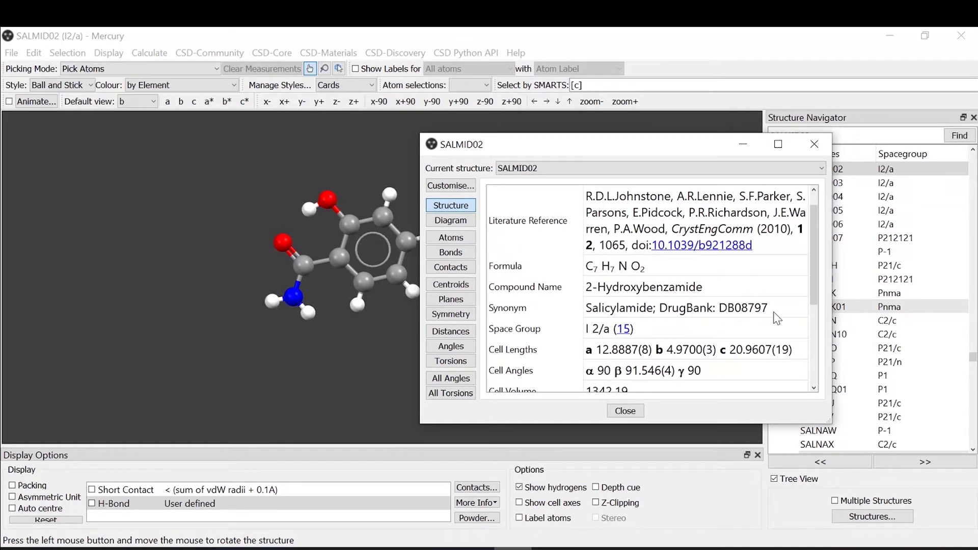
{"action": "scroll", "coordinate": [753, 319], "scroll_direction": "down", "scroll_amount": 3}
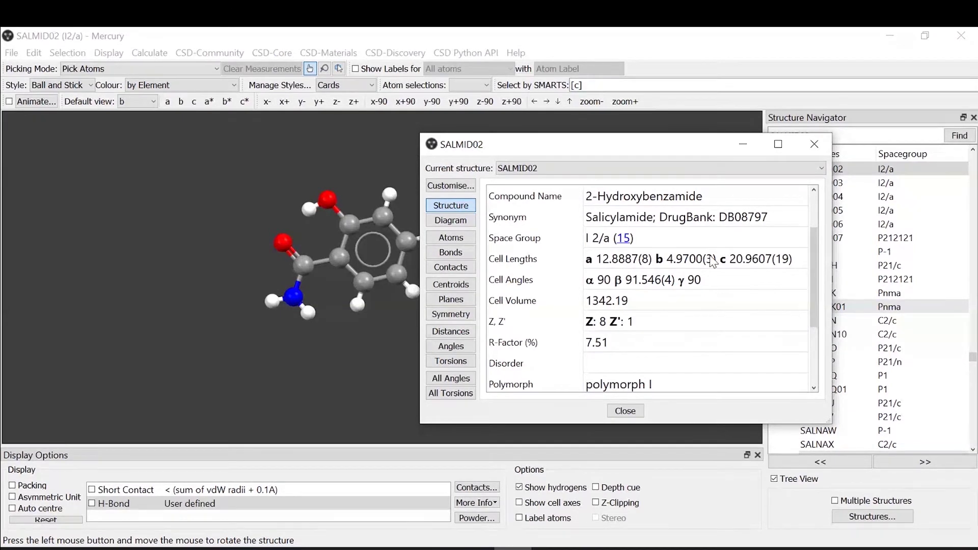
{"action": "scroll", "coordinate": [712, 262], "scroll_direction": "down", "scroll_amount": 1}
{"action": "scroll", "coordinate": [696, 278], "scroll_direction": "down", "scroll_amount": 3}
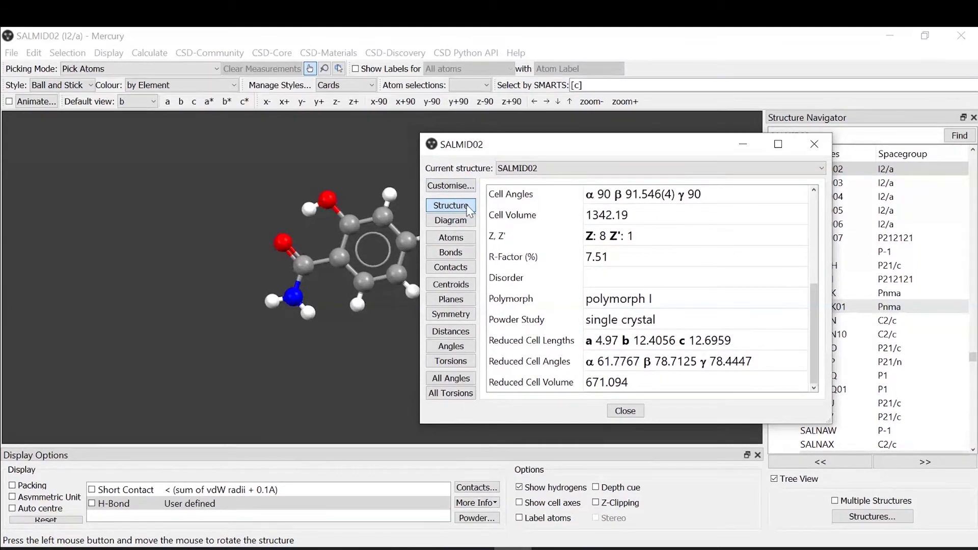
{"action": "left_click", "coordinate": [823, 147]}
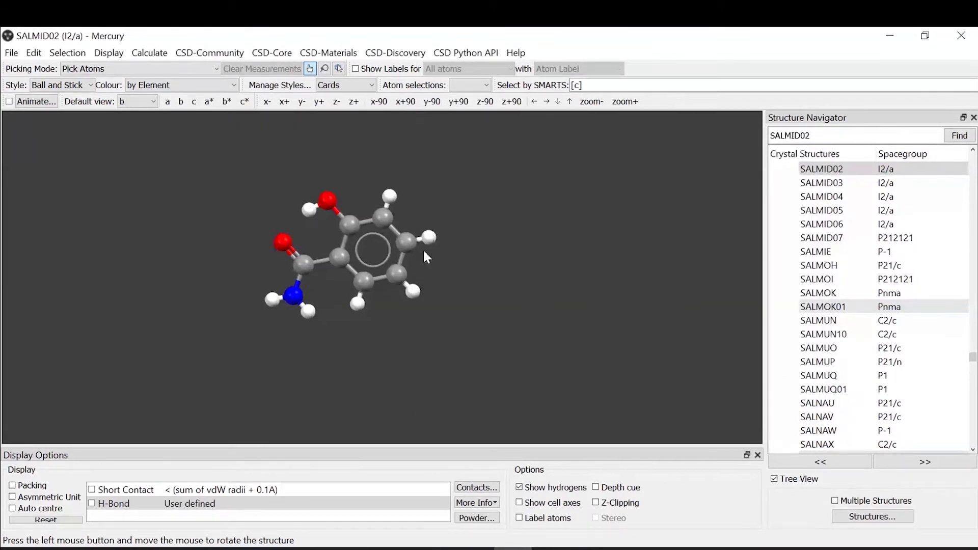
Step: Turn on the display of H-Bond contacts for the SALMID02 molecule
{"action": "left_click_drag", "start_coordinate": [425, 251], "coordinate": [443, 225]}
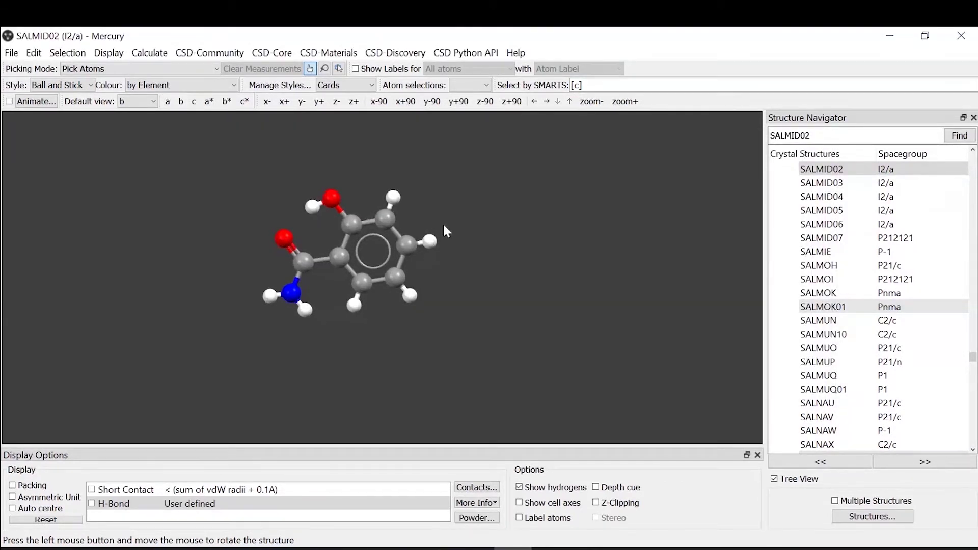
{"action": "left_click_drag", "start_coordinate": [444, 226], "coordinate": [436, 243]}
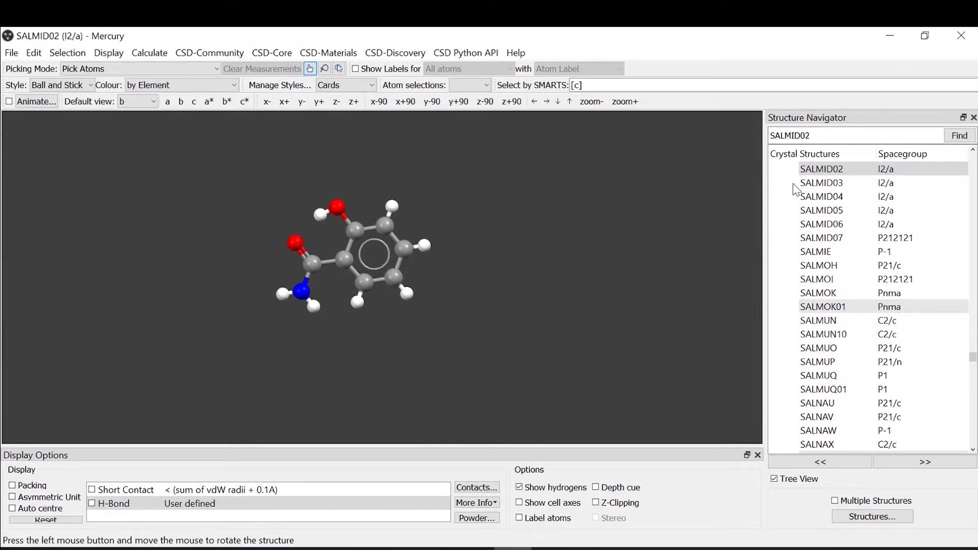
{"action": "left_click_drag", "start_coordinate": [433, 279], "coordinate": [396, 307]}
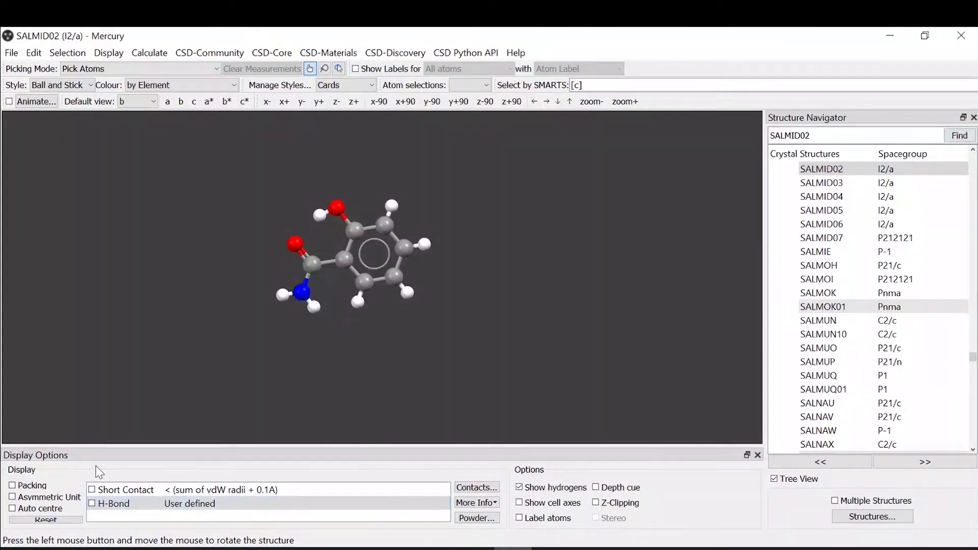
{"action": "left_click", "coordinate": [92, 504]}
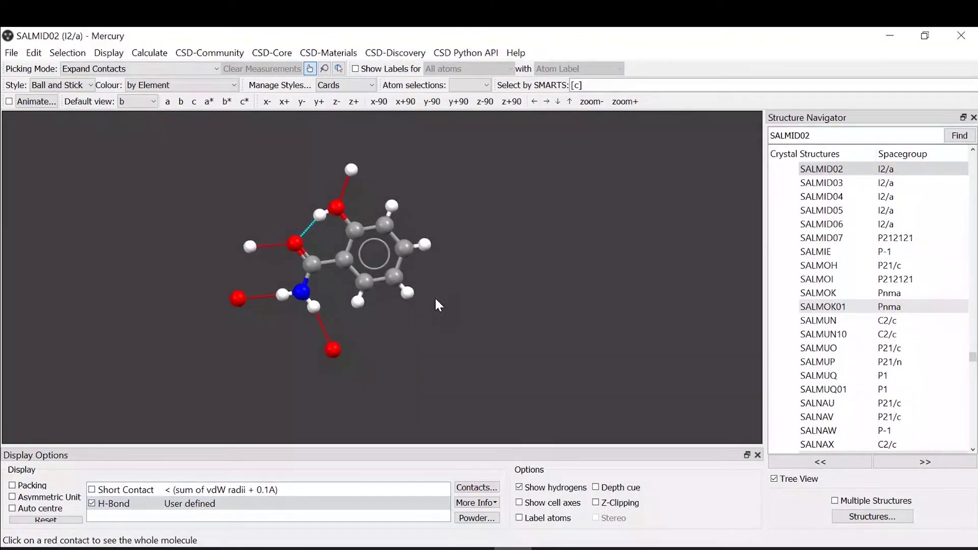
Step: Expand the hanging hydrogen-bond contacts at the central molecule's hydroxyl oxygen and both amide hydrogens to reveal its neighbouring molecules
{"action": "left_click_drag", "start_coordinate": [519, 264], "coordinate": [522, 230]}
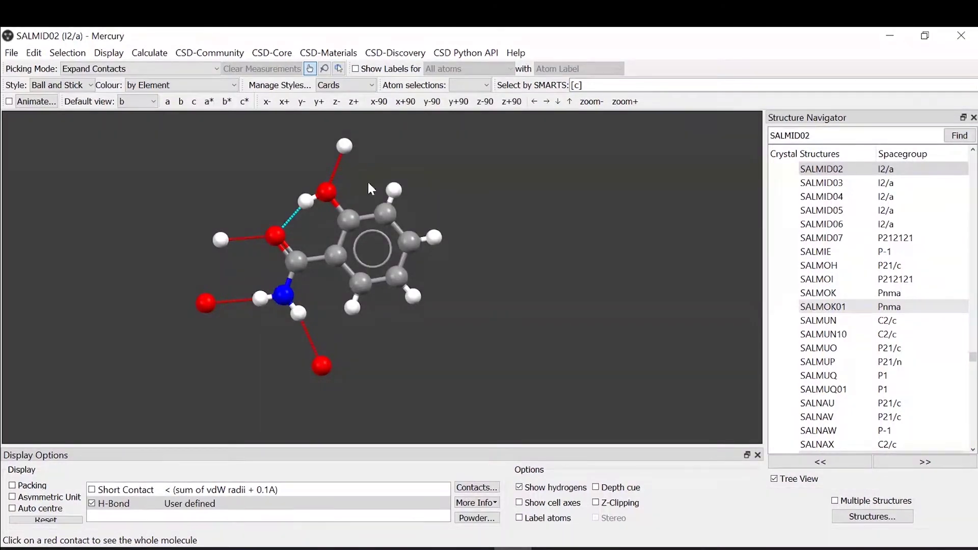
{"action": "left_click_drag", "start_coordinate": [368, 180], "coordinate": [395, 170]}
{"action": "left_click_drag", "start_coordinate": [530, 267], "coordinate": [537, 295]}
{"action": "left_click", "coordinate": [366, 162]}
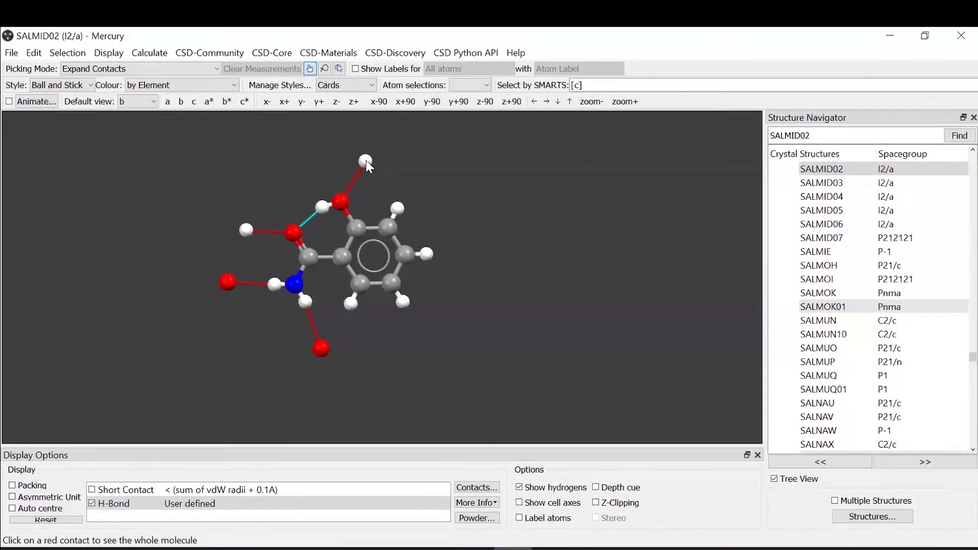
{"action": "left_click_drag", "start_coordinate": [453, 245], "coordinate": [356, 316]}
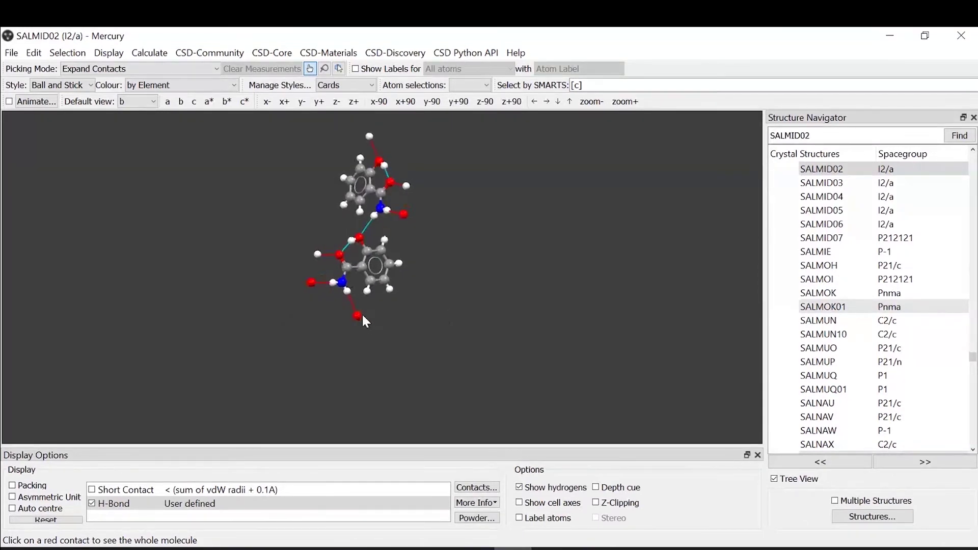
{"action": "left_click", "coordinate": [357, 315]}
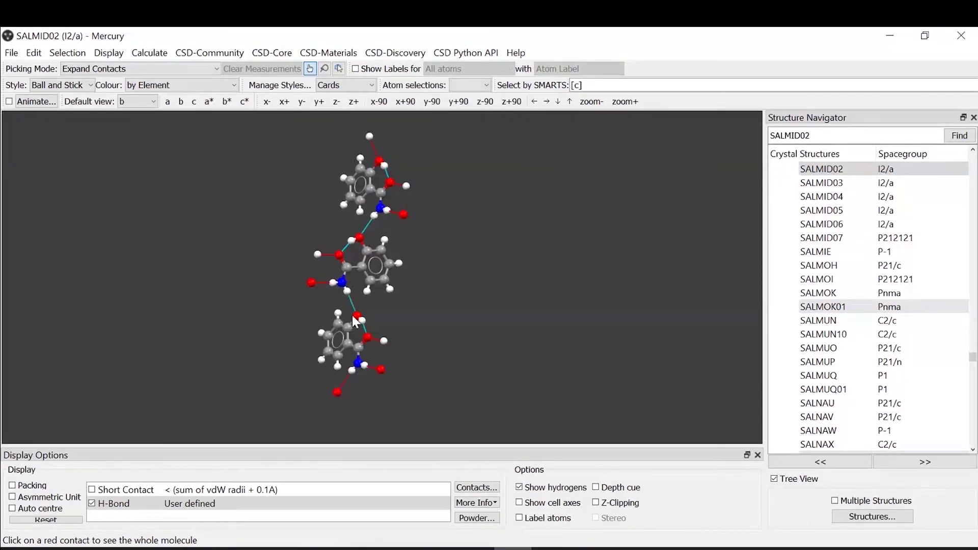
{"action": "left_click", "coordinate": [312, 283]}
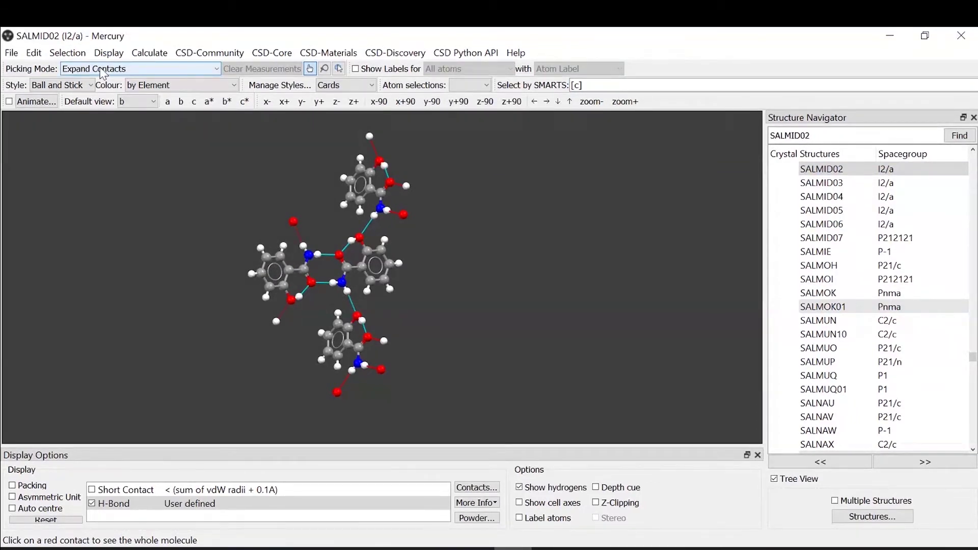
Step: Extend the hydrogen-bonded network by expanding four more hanging contacts on the surrounding molecules
{"action": "left_click", "coordinate": [294, 222]}
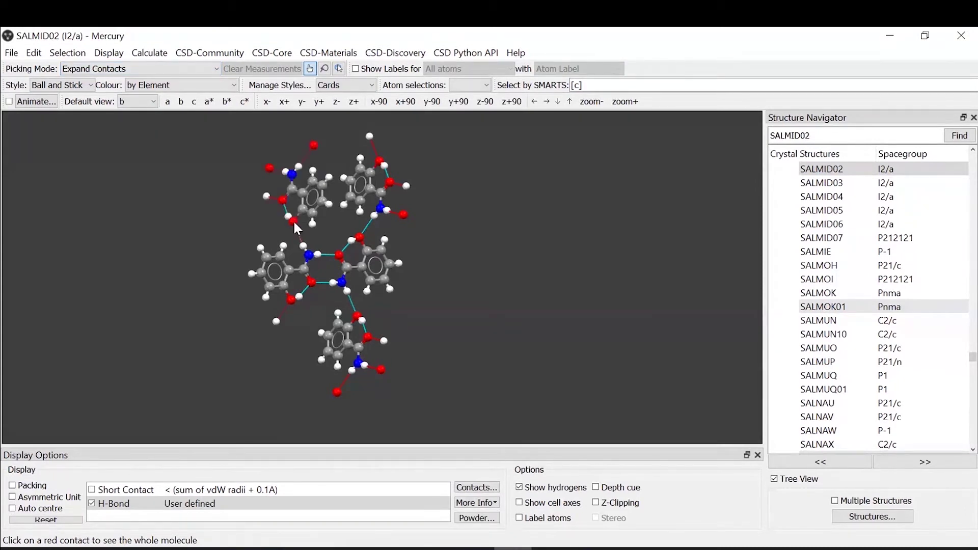
{"action": "left_click", "coordinate": [403, 214]}
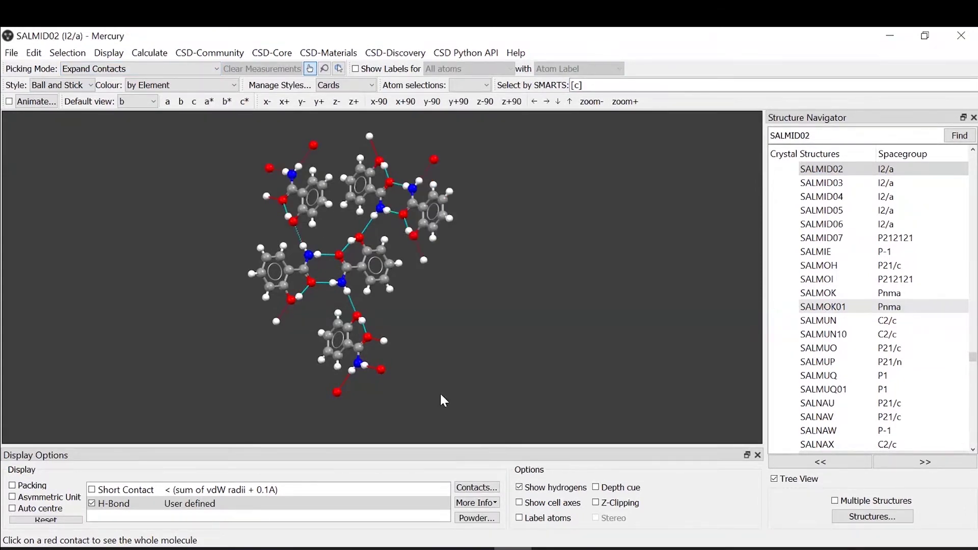
{"action": "left_click", "coordinate": [381, 369]}
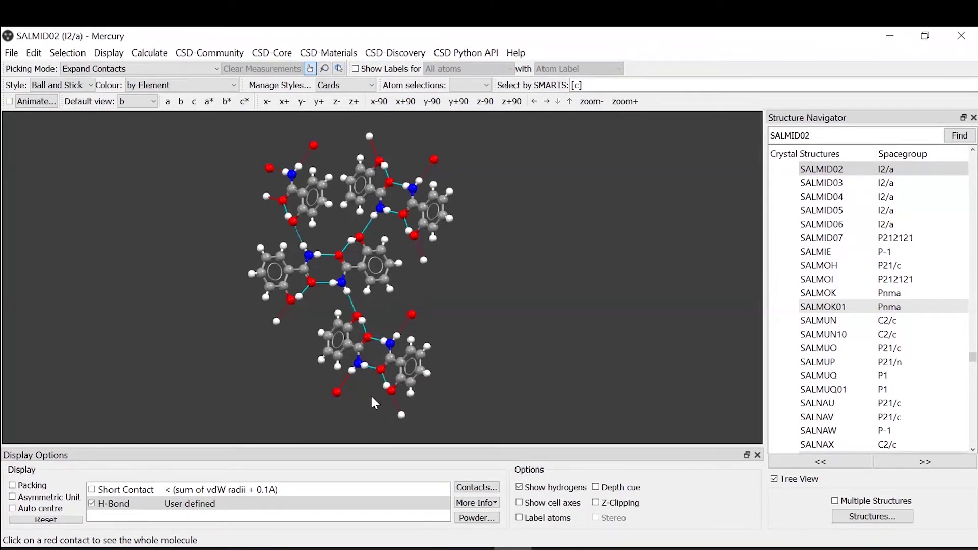
{"action": "left_click", "coordinate": [425, 262]}
{"action": "left_click_drag", "start_coordinate": [504, 326], "coordinate": [522, 372]}
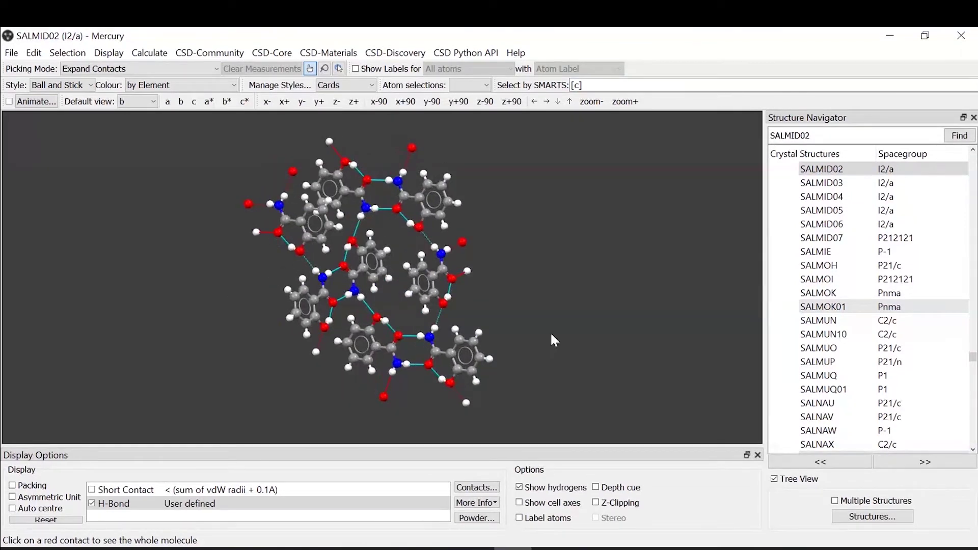
Step: Delete the remaining hanging contacts from the hydrogen-bonded network
{"action": "right_click_drag", "start_coordinate": [513, 300], "coordinate": [522, 187]}
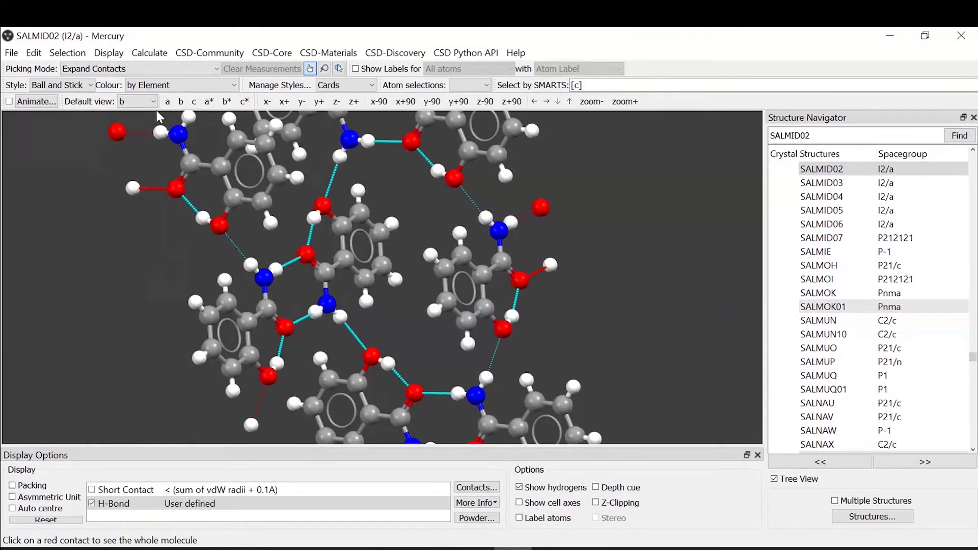
{"action": "left_click_drag", "start_coordinate": [595, 233], "coordinate": [558, 240]}
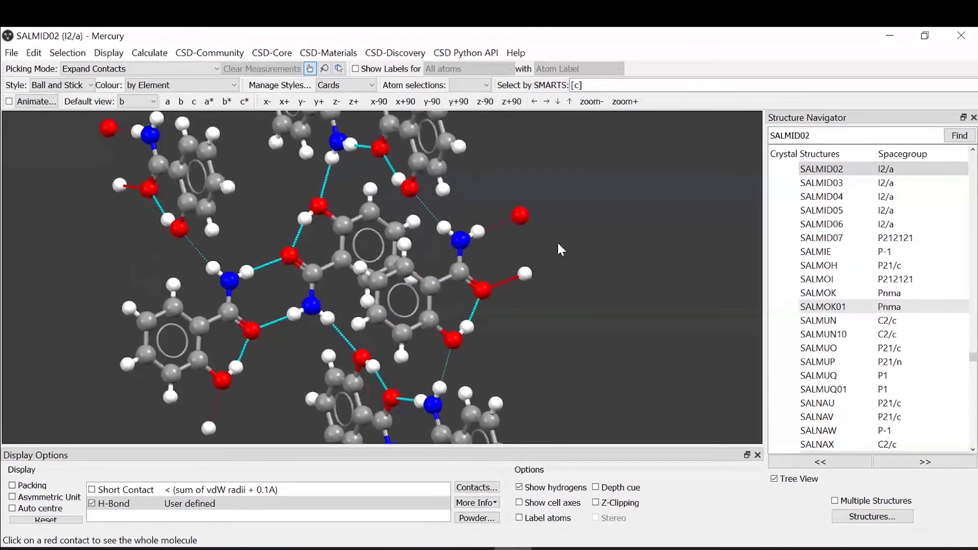
{"action": "right_click", "coordinate": [515, 287]}
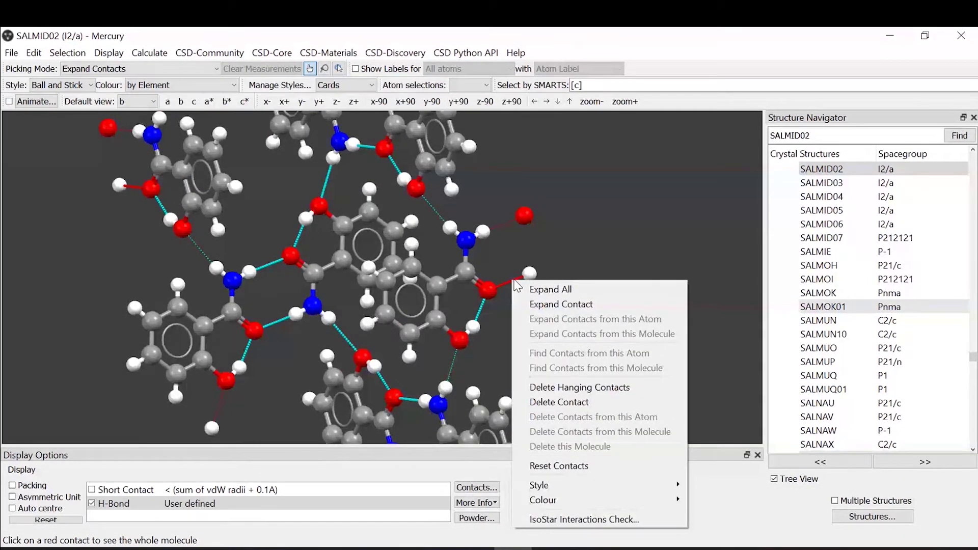
{"action": "left_click", "coordinate": [631, 387]}
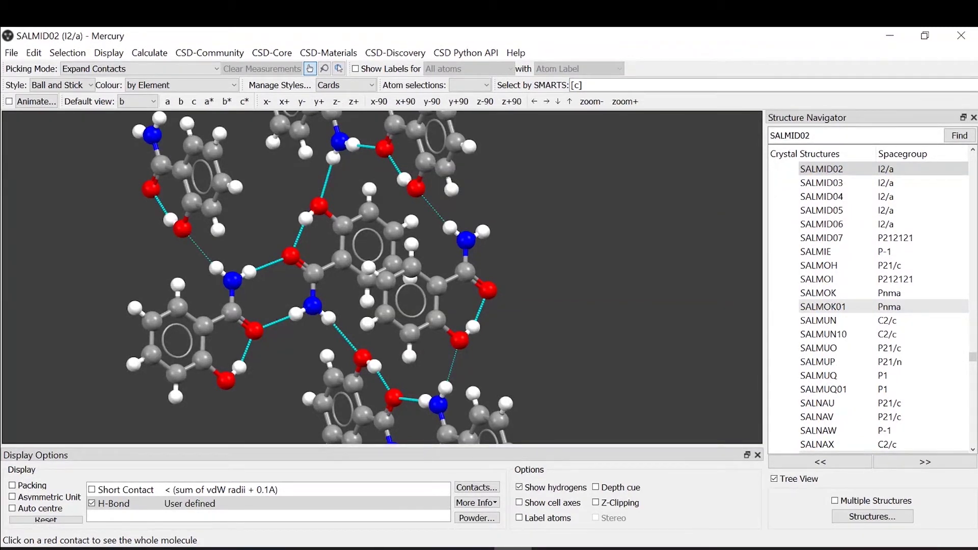
Step: Bring the whole network into view and set the picking mode to Pick Atoms
{"action": "left_click_drag", "start_coordinate": [406, 279], "coordinate": [552, 236]}
{"action": "scroll", "coordinate": [549, 228], "scroll_direction": "down", "scroll_amount": 3}
{"action": "left_click_drag", "start_coordinate": [543, 301], "coordinate": [458, 272]}
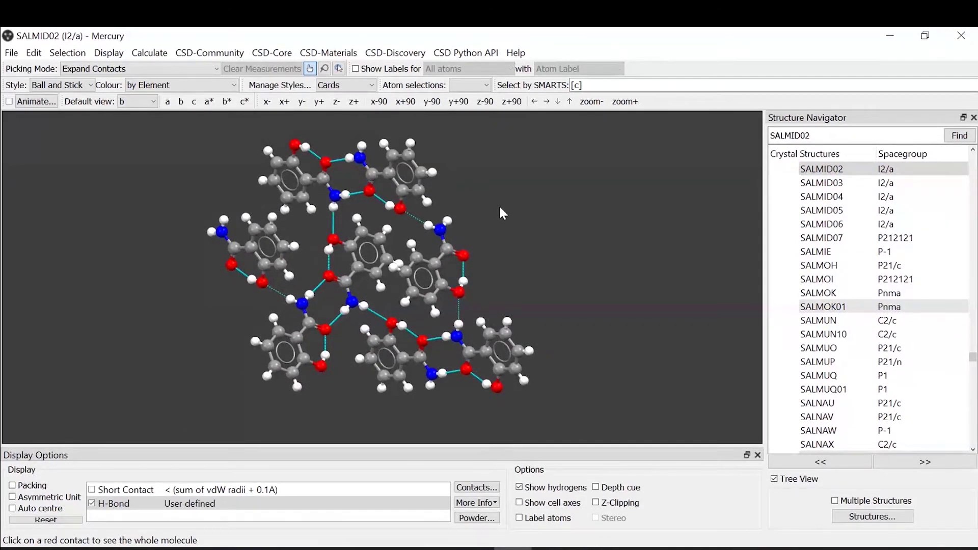
{"action": "left_click", "coordinate": [98, 72]}
{"action": "left_click", "coordinate": [99, 79]}
{"action": "left_click_drag", "start_coordinate": [450, 250], "coordinate": [398, 215]}
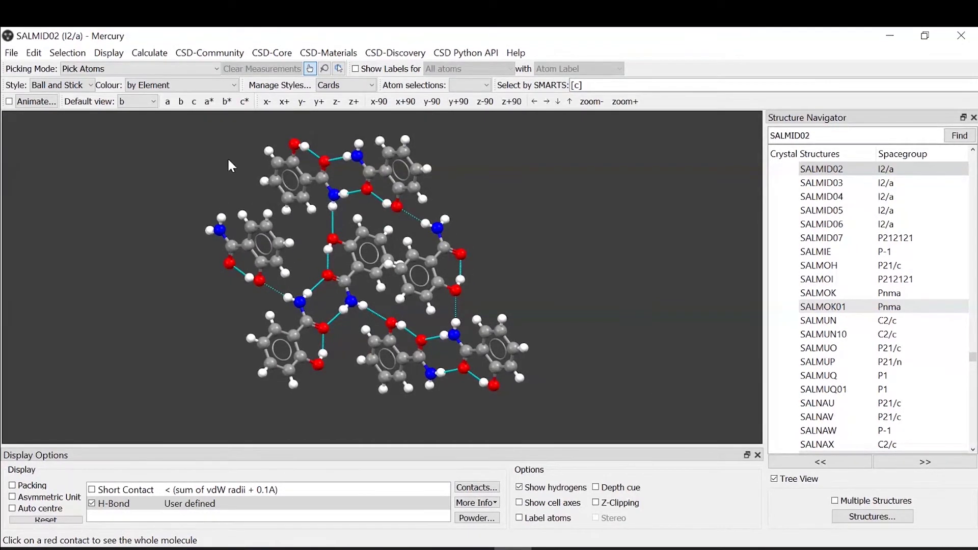
Step: Open the Contact Colours settings and place the dialog clear of the molecules
{"action": "left_click", "coordinate": [108, 52]}
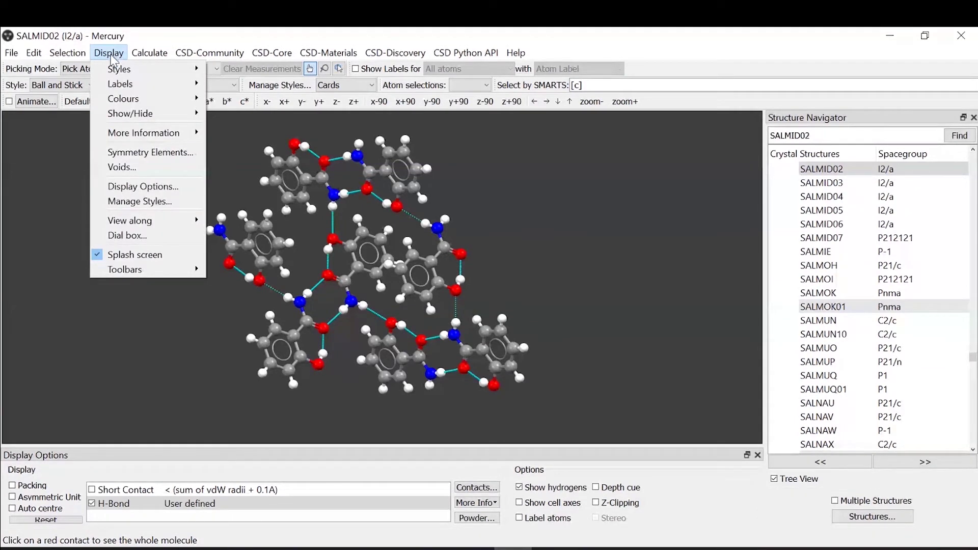
{"action": "mouse_move", "coordinate": [119, 74]}
{"action": "mouse_move", "coordinate": [125, 98]}
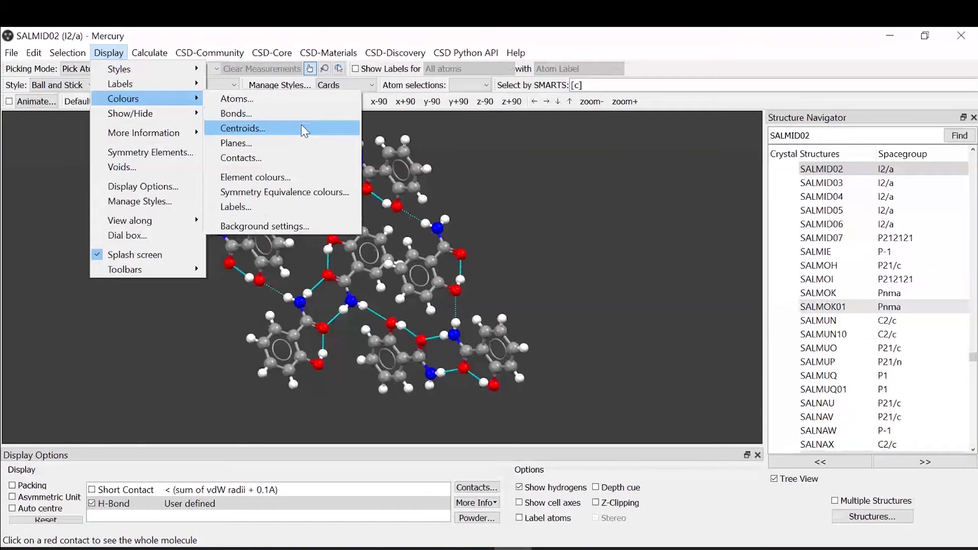
{"action": "left_click", "coordinate": [240, 158]}
{"action": "left_click_drag", "start_coordinate": [496, 192], "coordinate": [137, 148]}
{"action": "left_click_drag", "start_coordinate": [185, 178], "coordinate": [204, 178]}
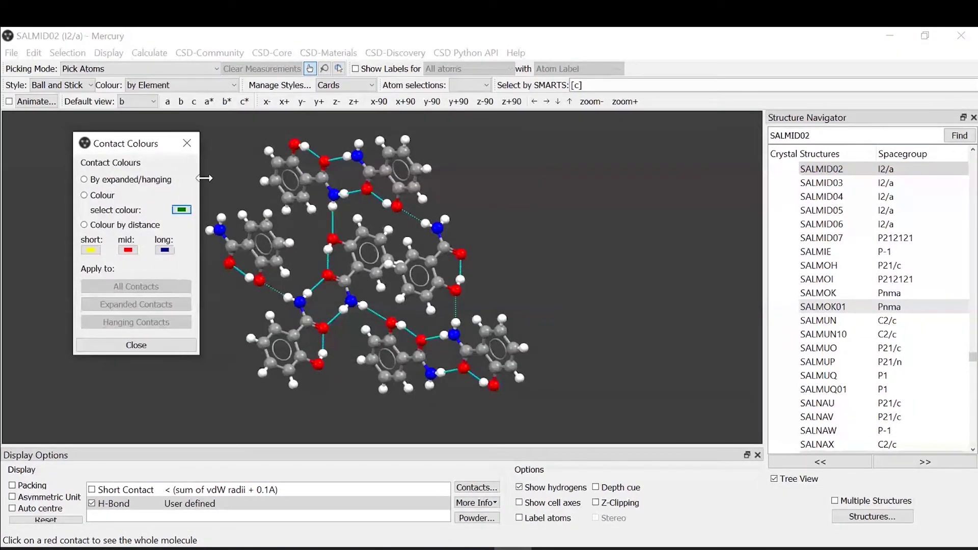
{"action": "left_click_drag", "start_coordinate": [148, 145], "coordinate": [126, 129]}
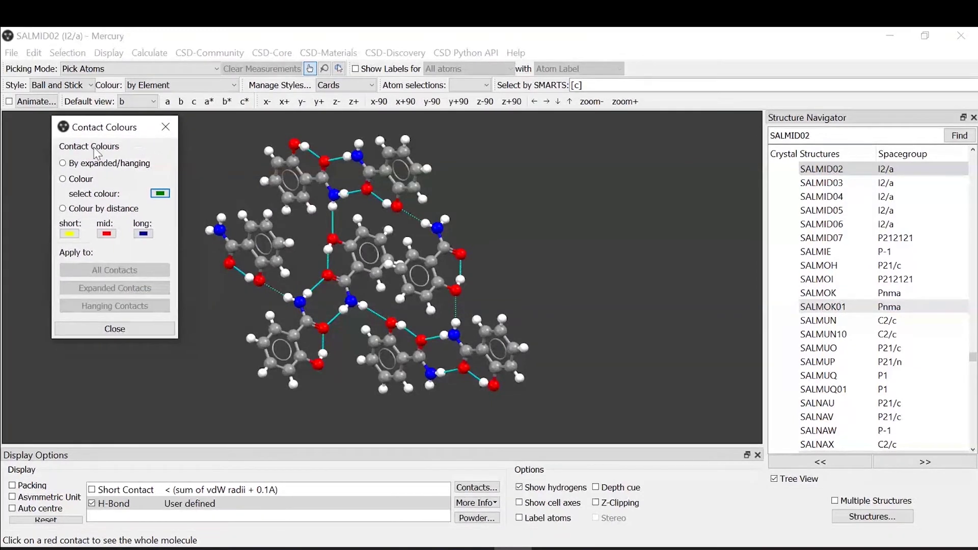
Step: Colour all contacts by distance with yellow for short, red for mid and blue for long, and close the Contact Colours settings
{"action": "left_click", "coordinate": [63, 208]}
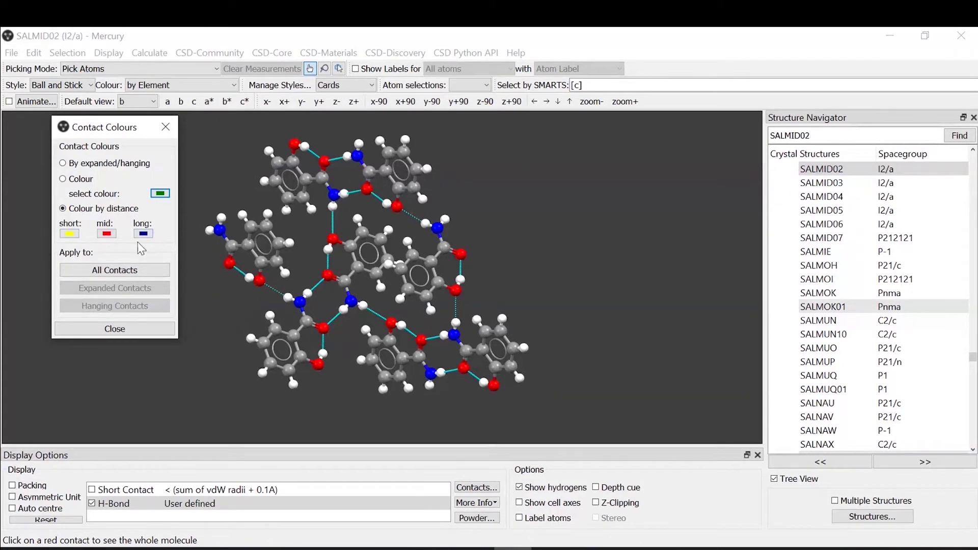
{"action": "left_click_drag", "start_coordinate": [135, 133], "coordinate": [114, 145]}
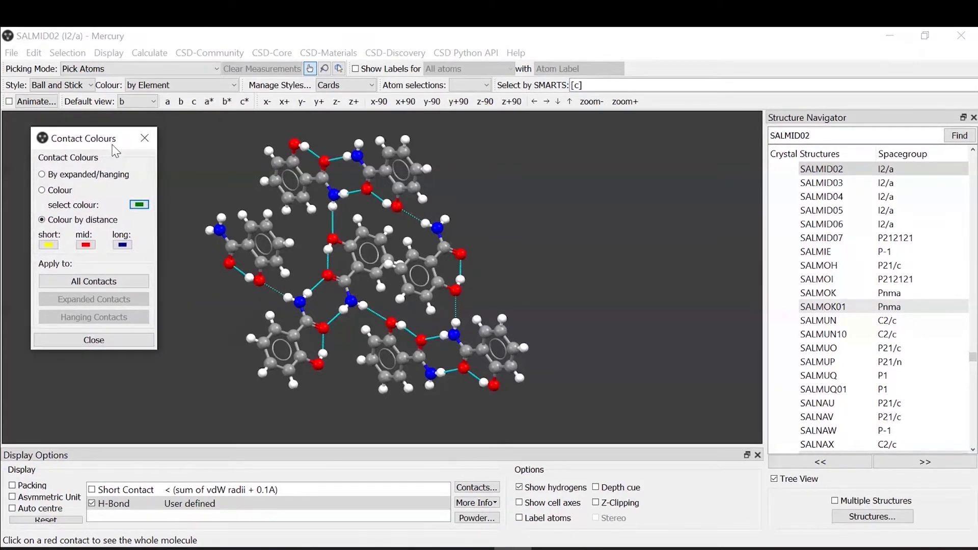
{"action": "left_click", "coordinate": [58, 283]}
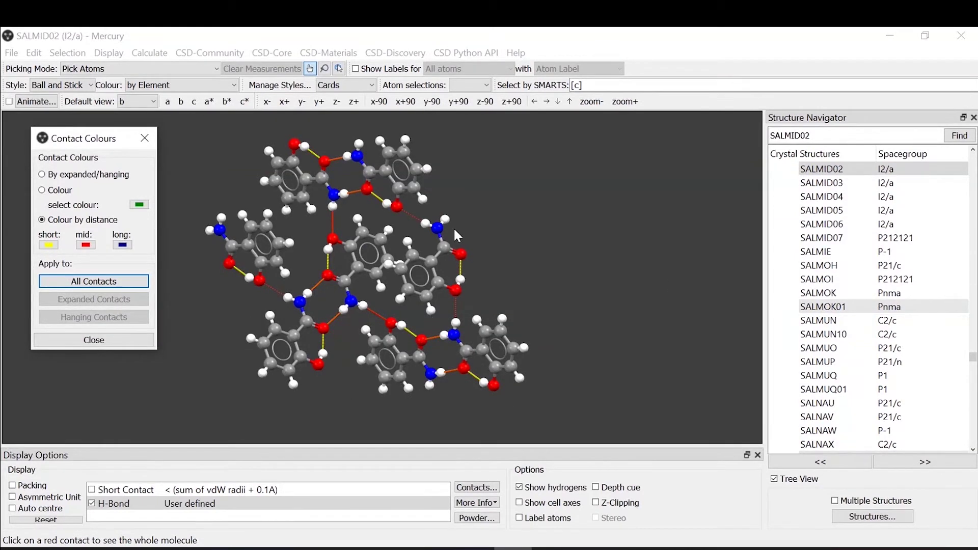
{"action": "right_click_drag", "start_coordinate": [557, 294], "coordinate": [587, 178]}
{"action": "left_click_drag", "start_coordinate": [588, 173], "coordinate": [286, 226]}
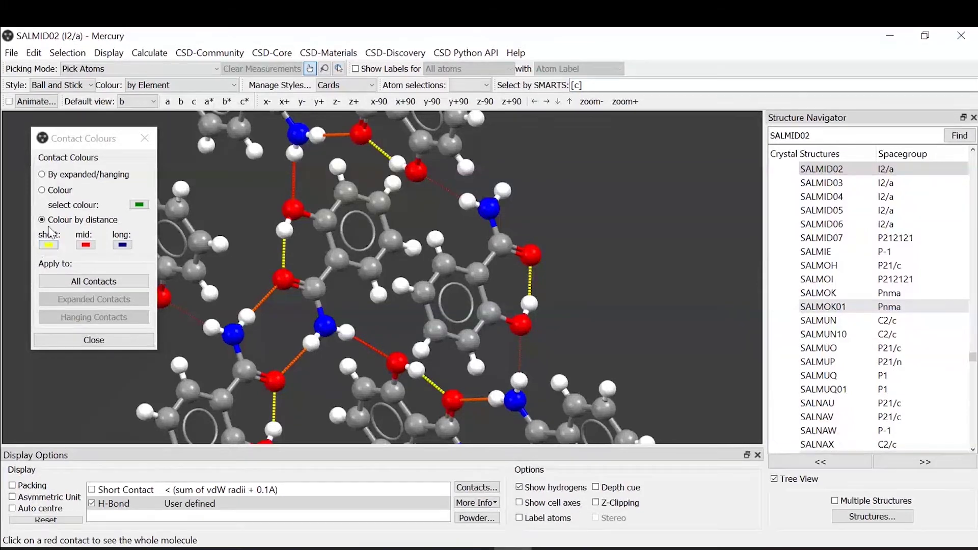
{"action": "left_click", "coordinate": [48, 244]}
{"action": "left_click", "coordinate": [129, 280]}
{"action": "left_click_drag", "start_coordinate": [108, 142], "coordinate": [91, 140]}
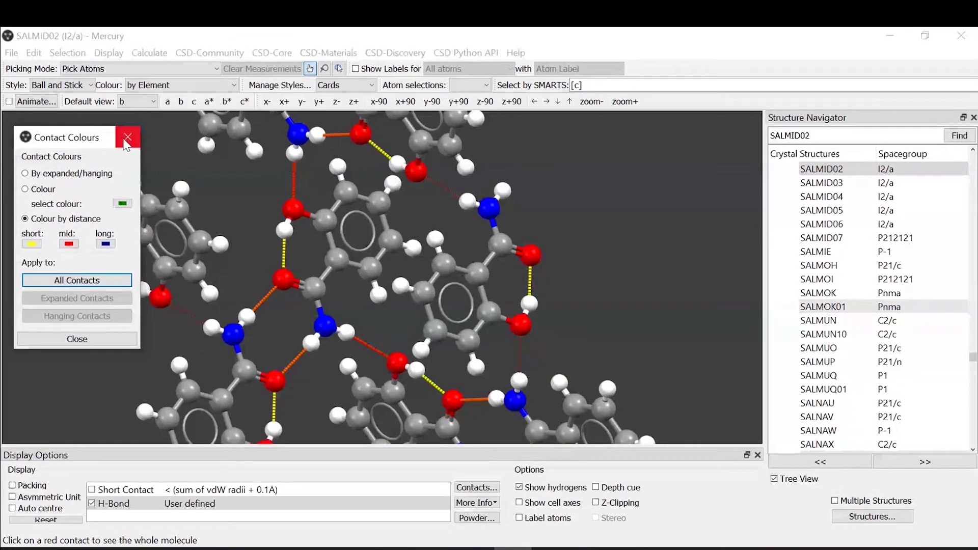
{"action": "left_click", "coordinate": [127, 137]}
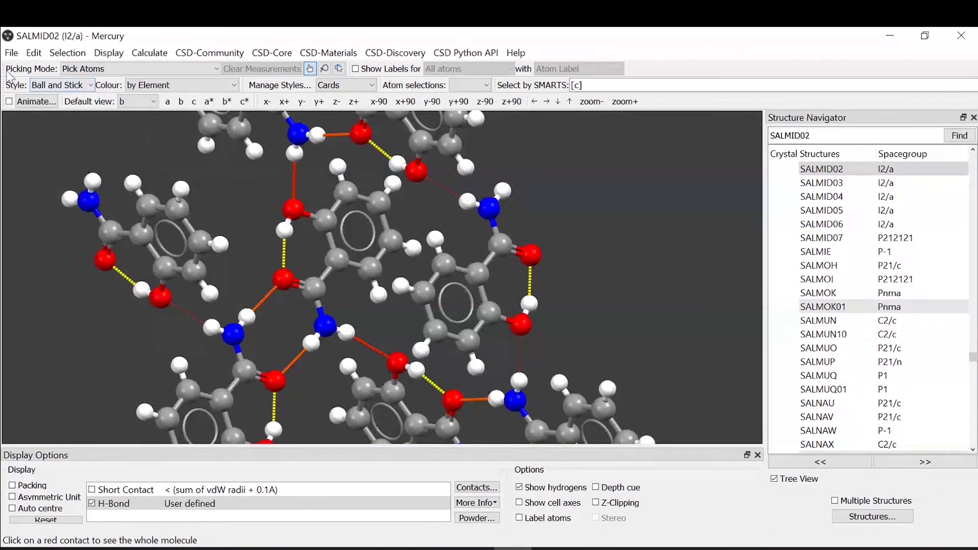
Step: Measure the distance of the central molecule's intramolecular hydrogen bond from the hydroxyl hydrogen to the carbonyl oxygen
{"action": "left_click", "coordinate": [98, 69]}
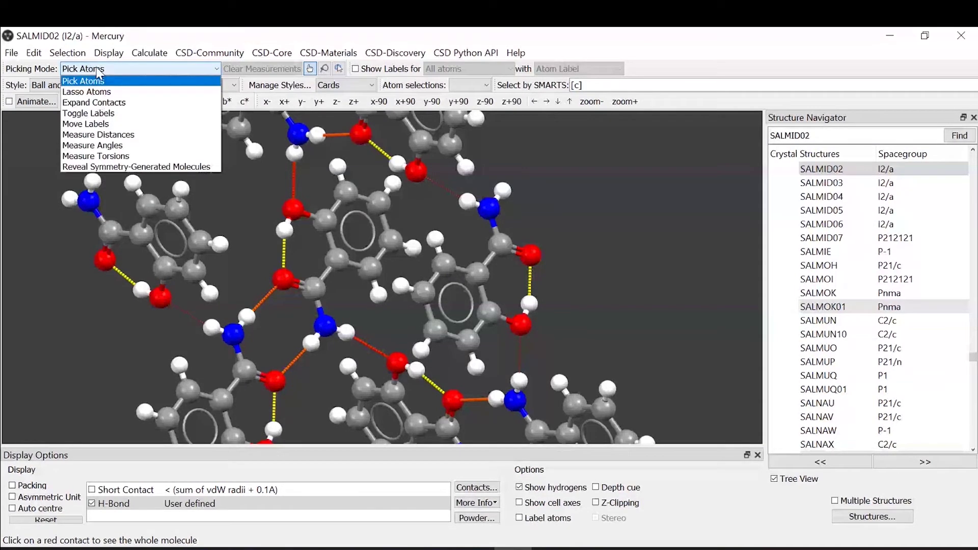
{"action": "left_click", "coordinate": [159, 135]}
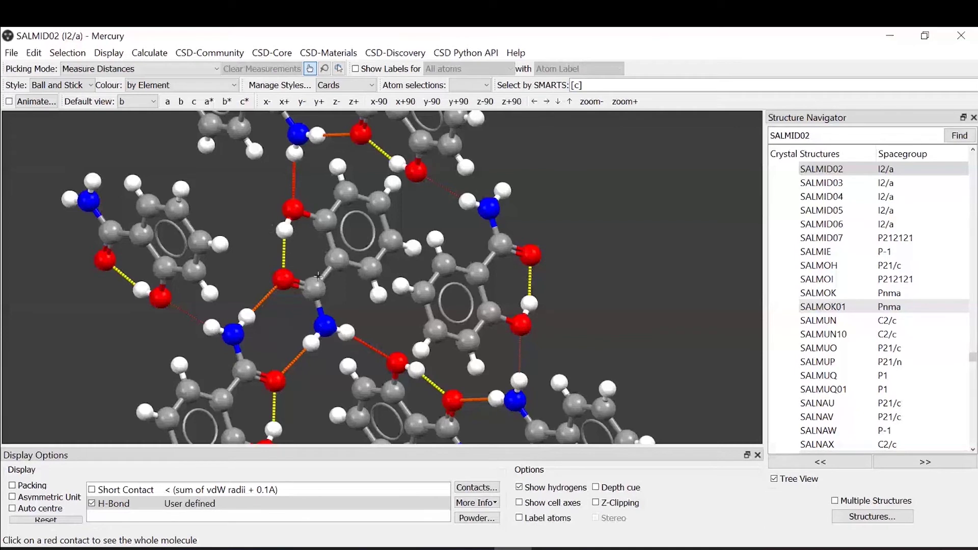
{"action": "left_click", "coordinate": [284, 230]}
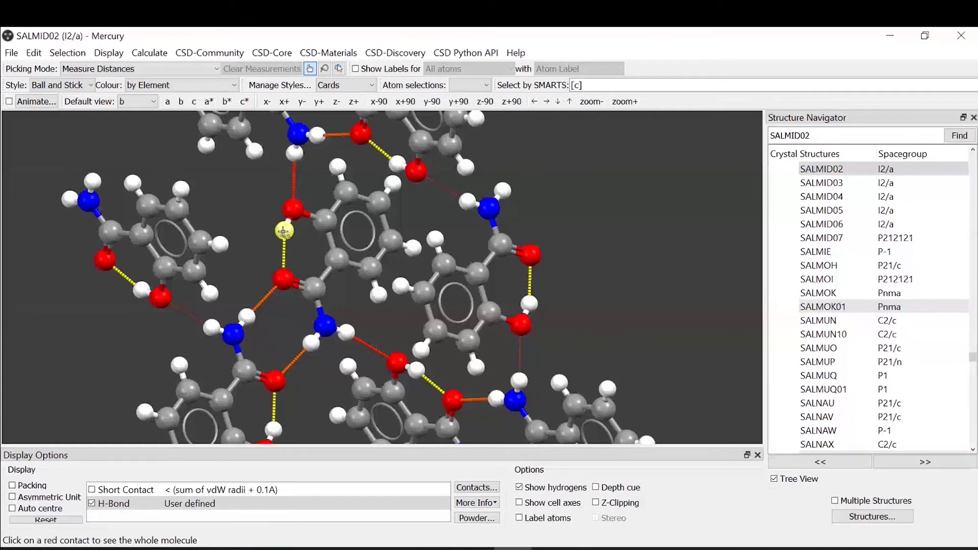
{"action": "left_click", "coordinate": [284, 278]}
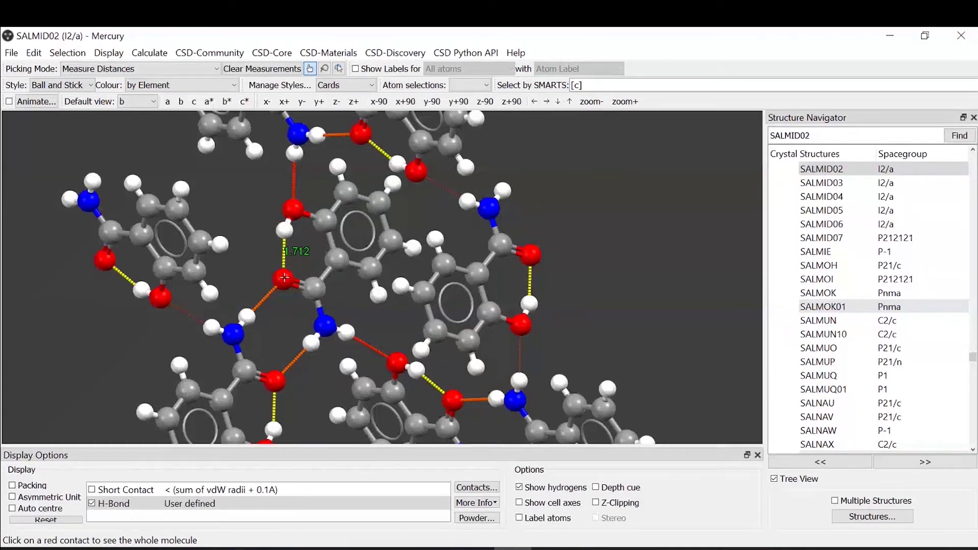
{"action": "left_click_drag", "start_coordinate": [300, 266], "coordinate": [287, 285]}
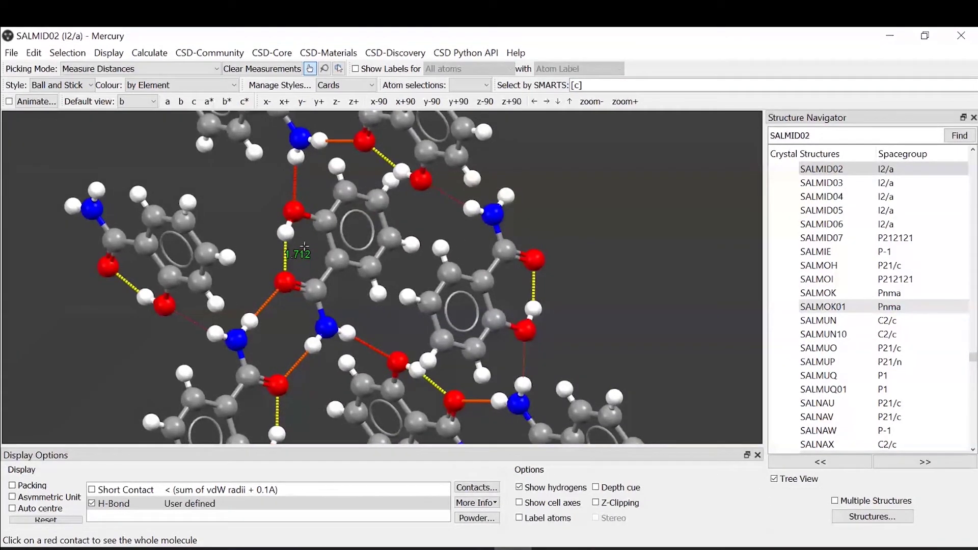
{"action": "left_click_drag", "start_coordinate": [291, 275], "coordinate": [280, 294]}
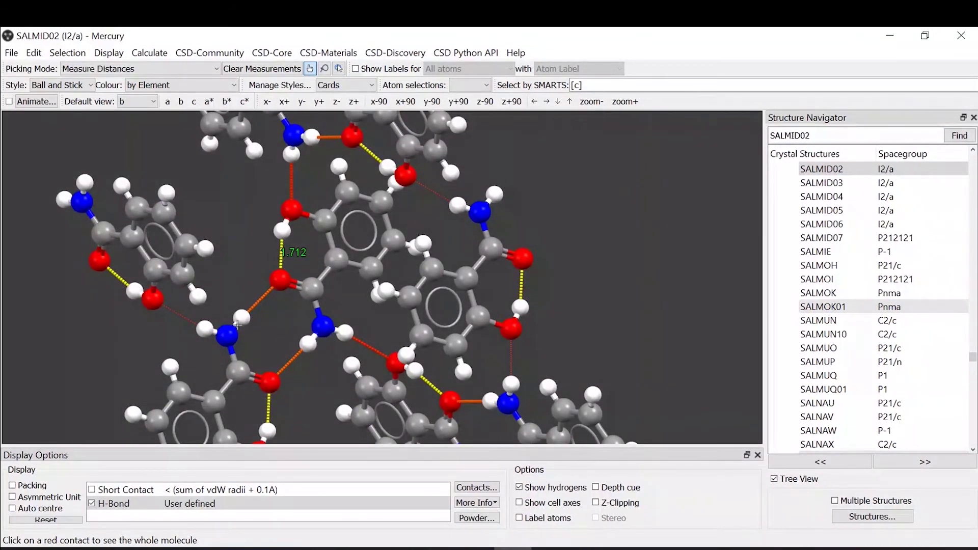
Step: Measure the two hydrogen-bond distances from the central molecule's carbonyl and hydroxyl oxygens to the amide hydrogens of neighbouring molecules
{"action": "left_click", "coordinate": [282, 279]}
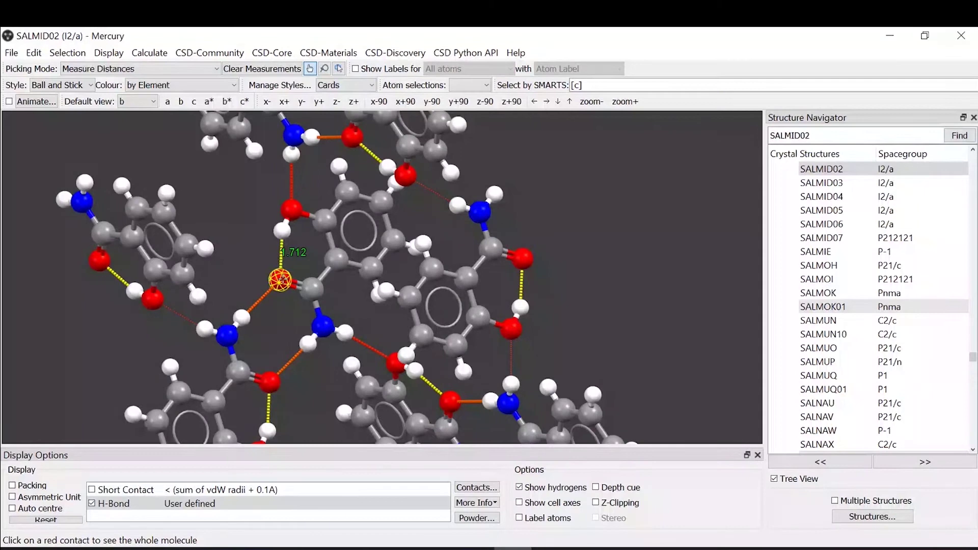
{"action": "left_click", "coordinate": [244, 317]}
{"action": "mouse_move", "coordinate": [244, 317]}
{"action": "left_mouse_down"}
{"action": "mouse_move", "coordinate": [253, 295]}
{"action": "mouse_move", "coordinate": [242, 319]}
{"action": "left_mouse_up"}
{"action": "mouse_move", "coordinate": [270, 227]}
{"action": "left_mouse_down"}
{"action": "mouse_move", "coordinate": [278, 239]}
{"action": "mouse_move", "coordinate": [269, 212]}
{"action": "left_mouse_up"}
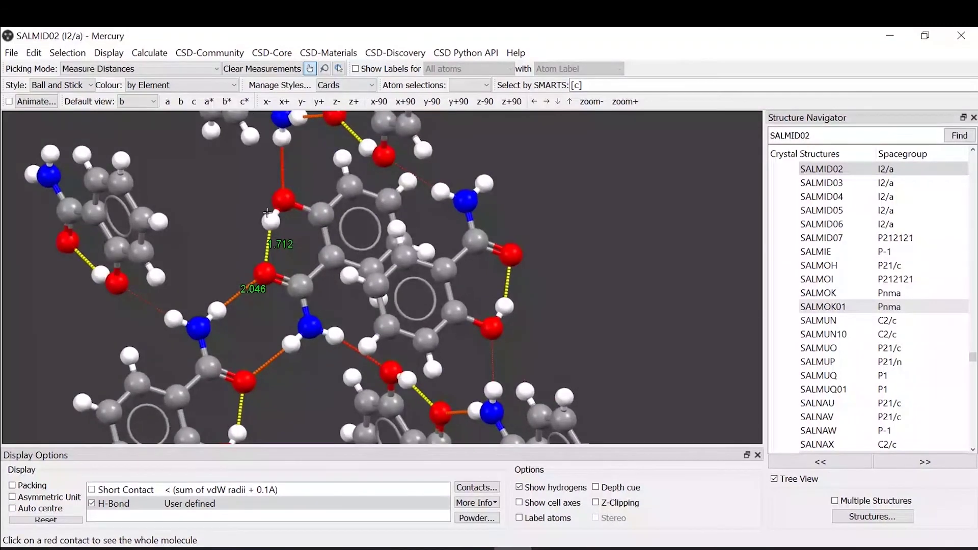
{"action": "left_click", "coordinate": [284, 138]}
{"action": "left_click", "coordinate": [281, 198]}
{"action": "left_click_drag", "start_coordinate": [278, 178], "coordinate": [299, 205]}
Step: Measure the distances from the central amide carbon to the ring carbon across the ring, and between two bonded ring carbons
{"action": "left_click", "coordinate": [304, 284]}
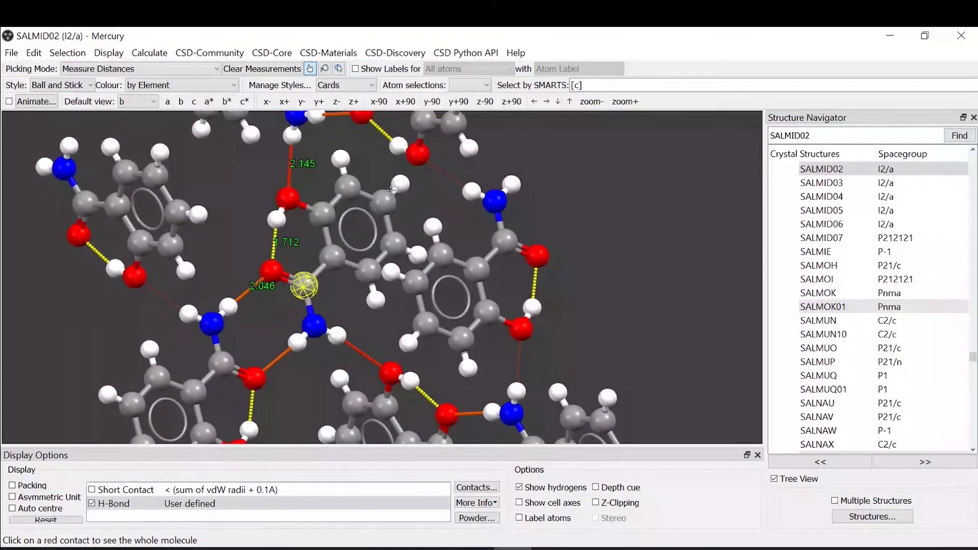
{"action": "left_click", "coordinate": [386, 198]}
{"action": "left_click_drag", "start_coordinate": [356, 308], "coordinate": [368, 324]}
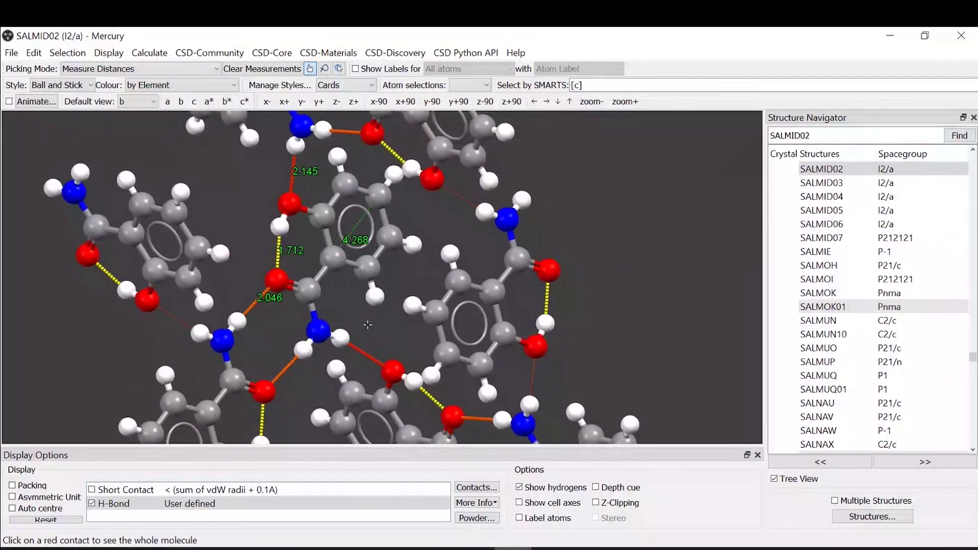
{"action": "left_click", "coordinate": [334, 259]}
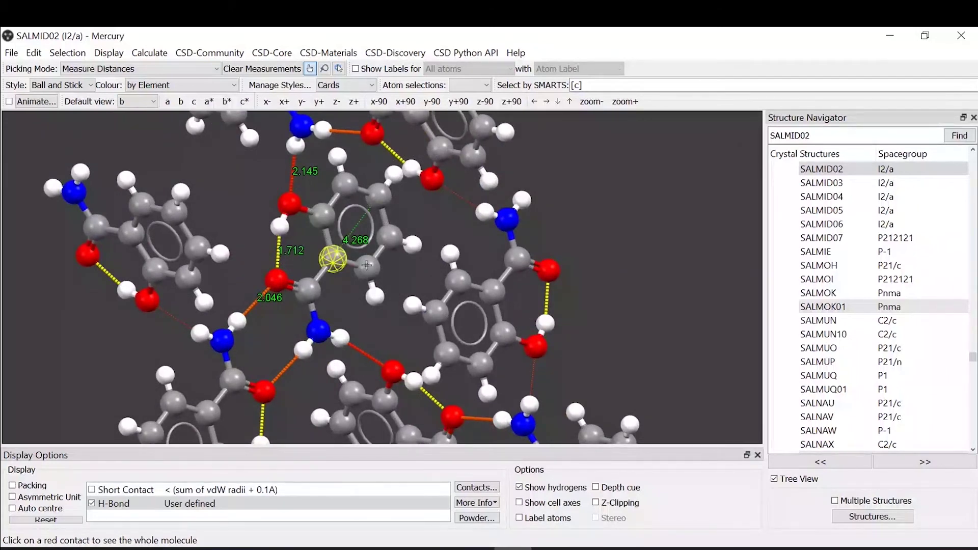
{"action": "left_click", "coordinate": [366, 265]}
{"action": "mouse_move", "coordinate": [373, 316]}
{"action": "left_mouse_down"}
{"action": "mouse_move", "coordinate": [386, 282]}
{"action": "mouse_move", "coordinate": [360, 293]}
{"action": "mouse_move", "coordinate": [358, 307]}
{"action": "left_mouse_up"}
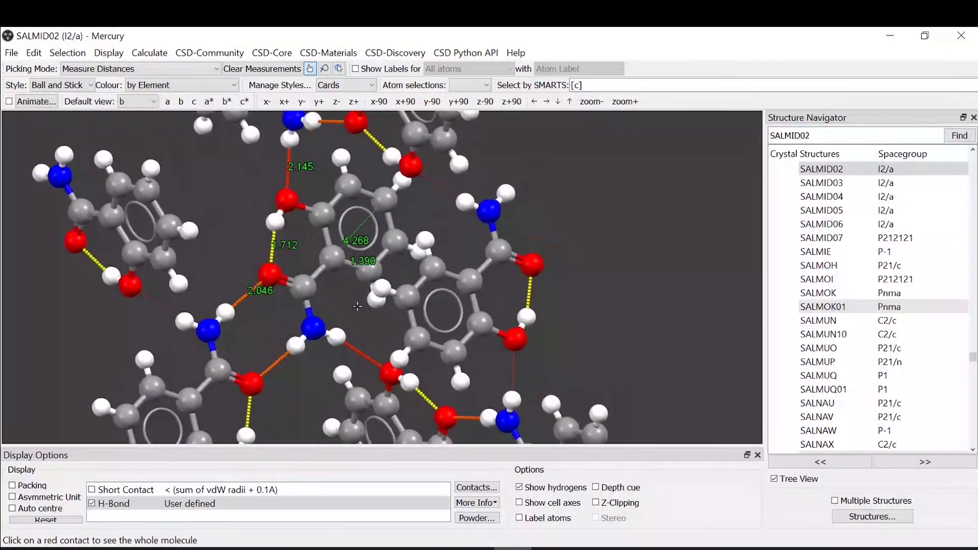
Step: Delete the distance measurement running across the central ring, and clear all remaining measurements
{"action": "right_click", "coordinate": [360, 225]}
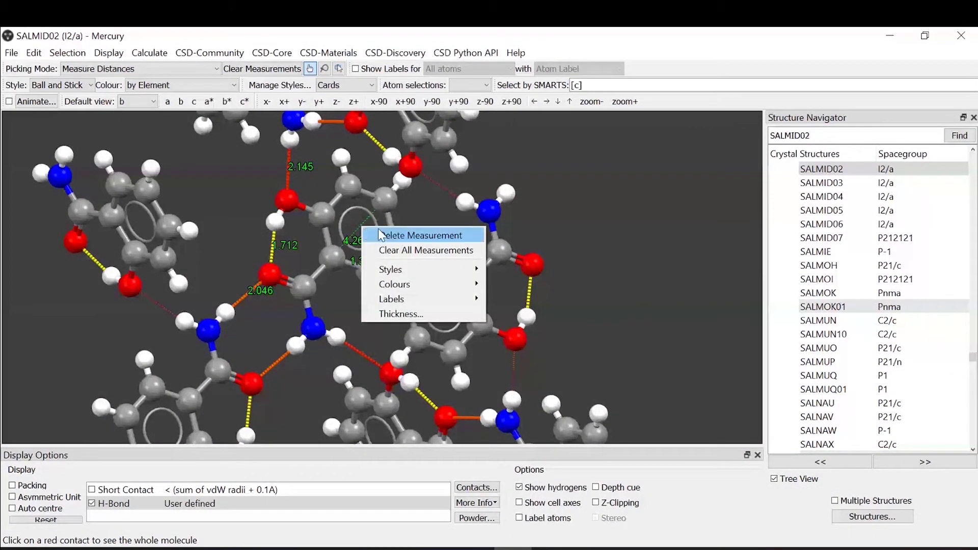
{"action": "left_click", "coordinate": [383, 233]}
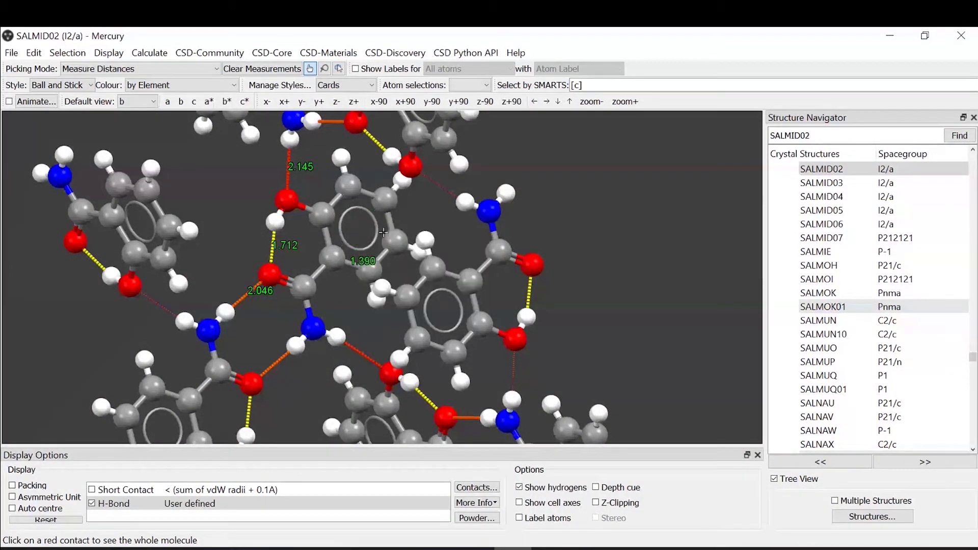
{"action": "right_click", "coordinate": [305, 234]}
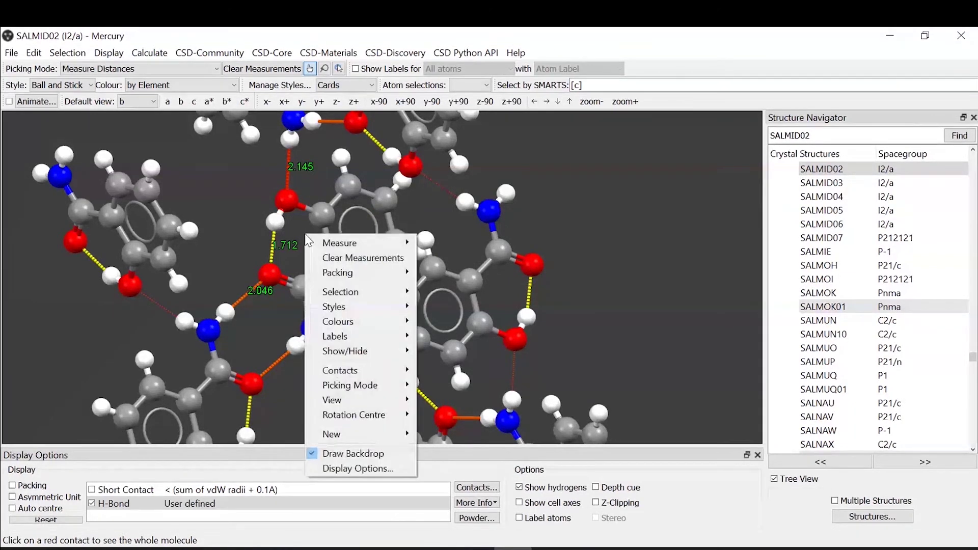
{"action": "left_click", "coordinate": [355, 258]}
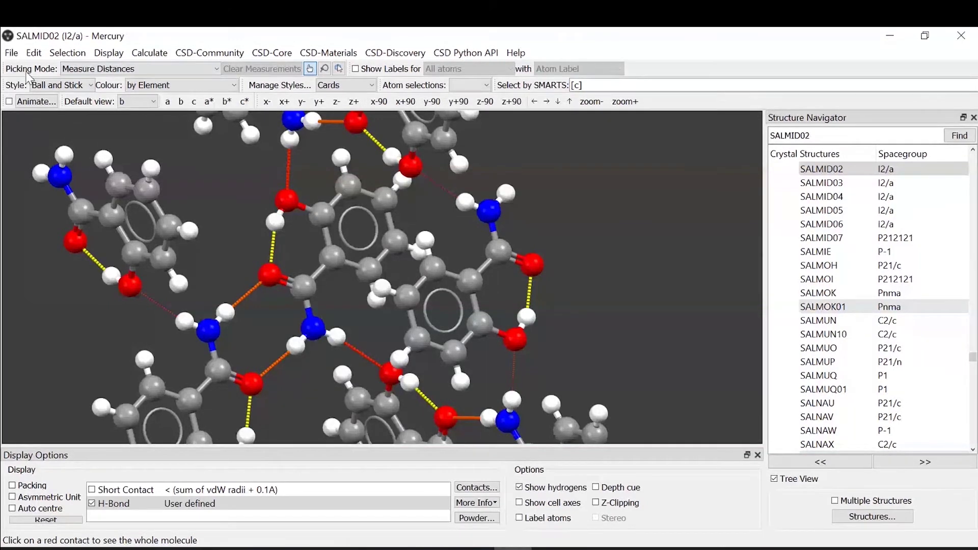
Step: Measure the angle at the hydroxyl hydrogen of the central molecule's intramolecular O-H···O hydrogen bond
{"action": "left_click", "coordinate": [117, 68]}
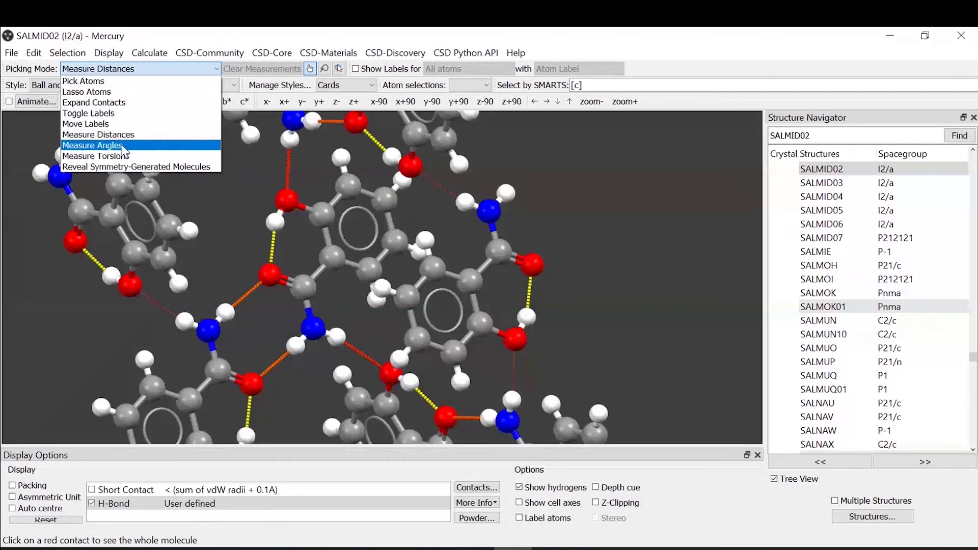
{"action": "left_click", "coordinate": [121, 146]}
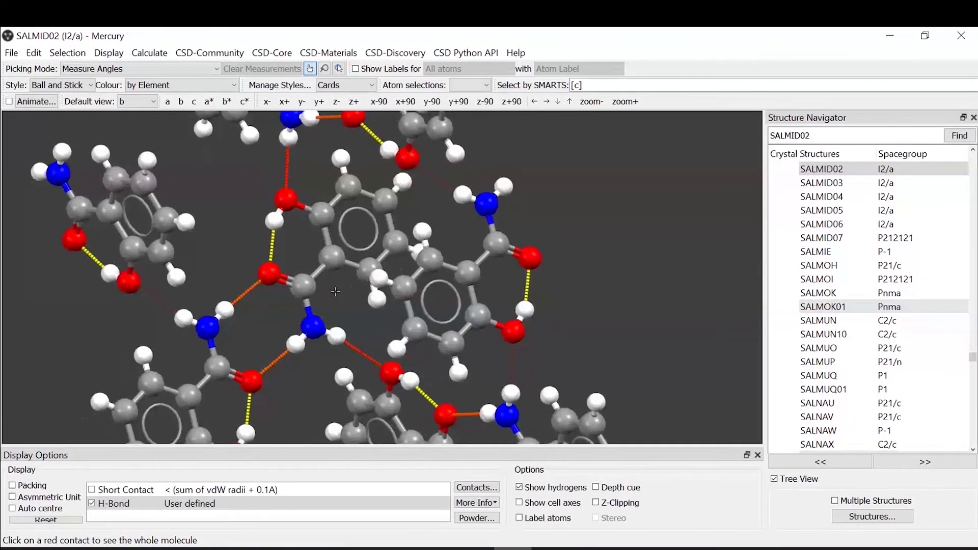
{"action": "left_click", "coordinate": [273, 276]}
{"action": "left_click", "coordinate": [275, 224]}
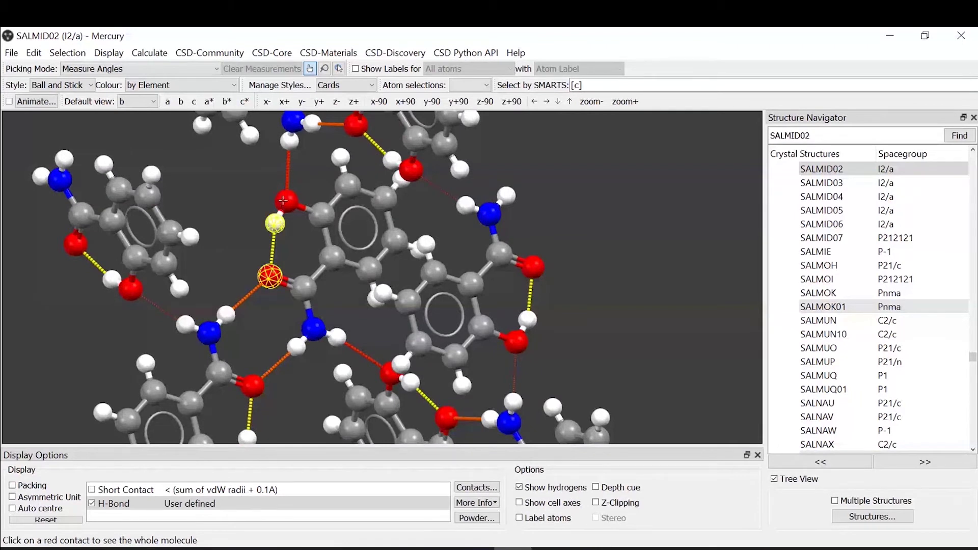
{"action": "left_click", "coordinate": [283, 200]}
{"action": "left_click_drag", "start_coordinate": [314, 247], "coordinate": [304, 243]}
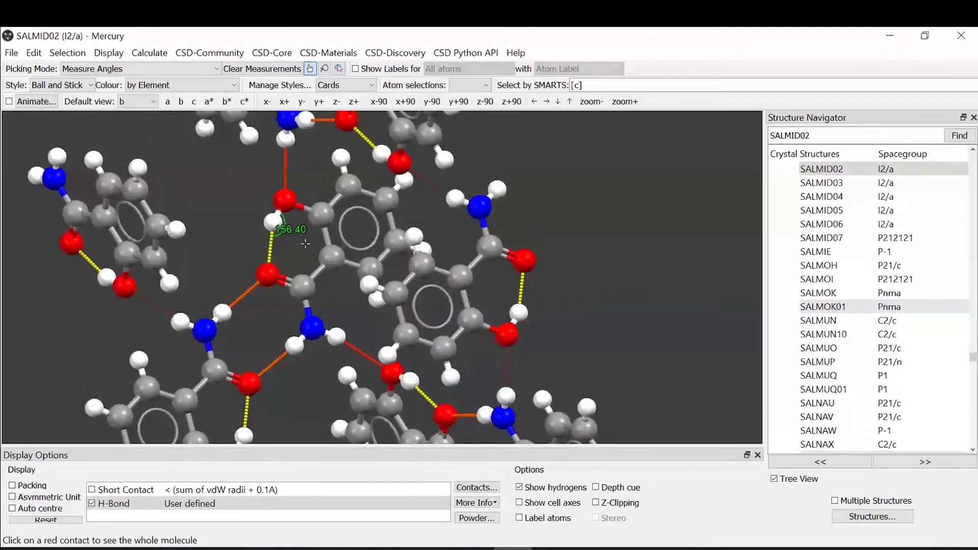
Step: Measure the angle at the central amide carbon between its carbonyl oxygen and the attached ring carbon
{"action": "left_click", "coordinate": [271, 276]}
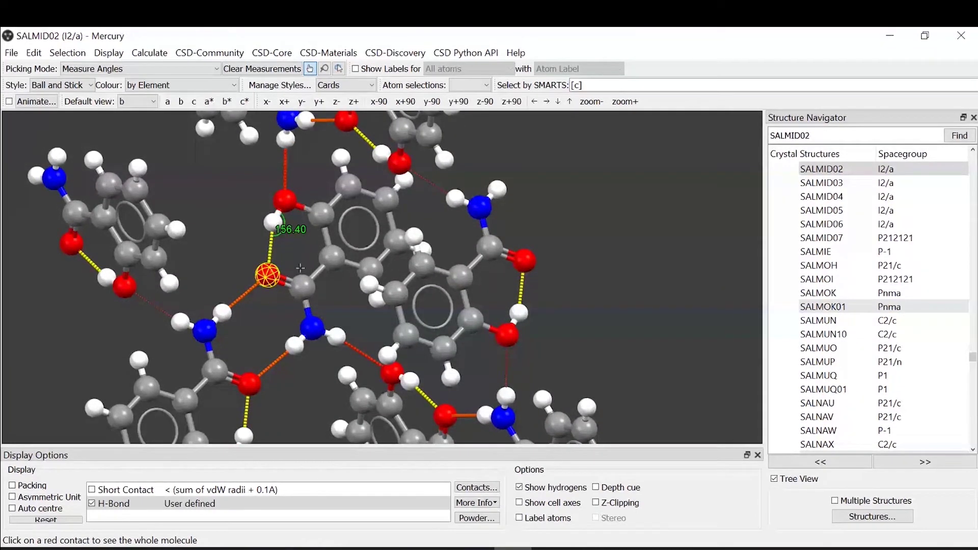
{"action": "left_click", "coordinate": [303, 285]}
{"action": "left_click", "coordinate": [336, 257]}
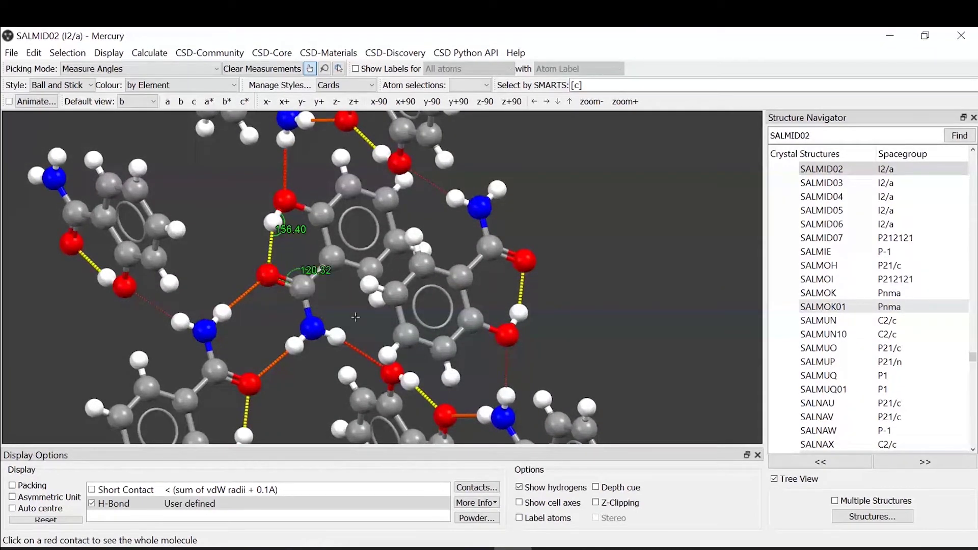
{"action": "left_click_drag", "start_coordinate": [336, 258], "coordinate": [340, 202]}
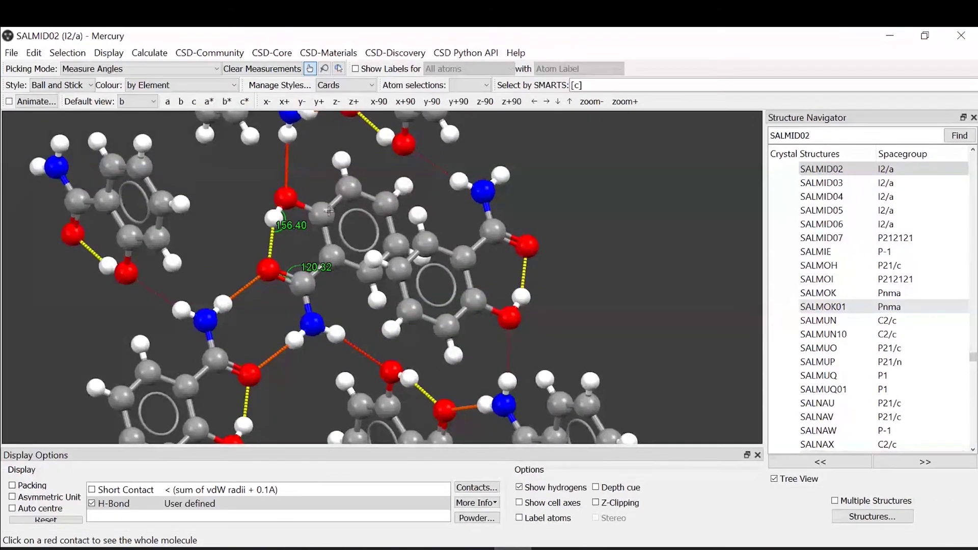
Step: Measure an intermolecular angle between two carbons of the central ring, with a ring carbon of the neighbouring molecule as the vertex
{"action": "left_click", "coordinate": [322, 215]}
{"action": "left_click", "coordinate": [425, 244]}
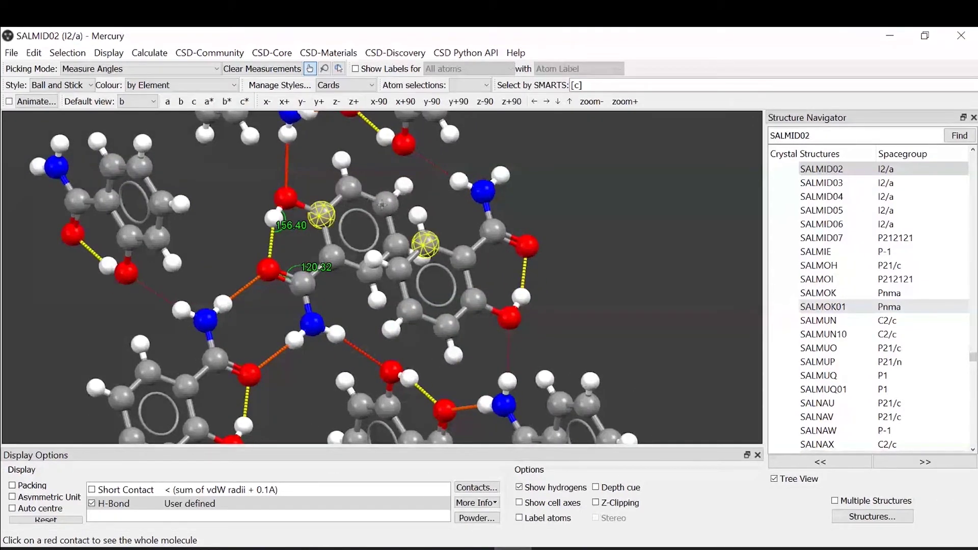
{"action": "left_click", "coordinate": [380, 203]}
{"action": "left_click_drag", "start_coordinate": [379, 203], "coordinate": [548, 264]}
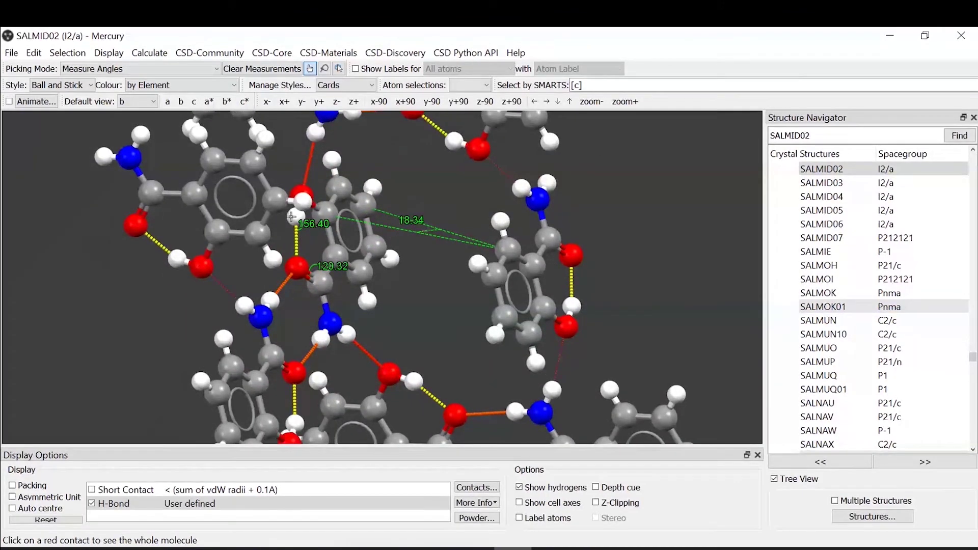
Step: Clear all angle measurements from the structure
{"action": "right_click", "coordinate": [423, 236]}
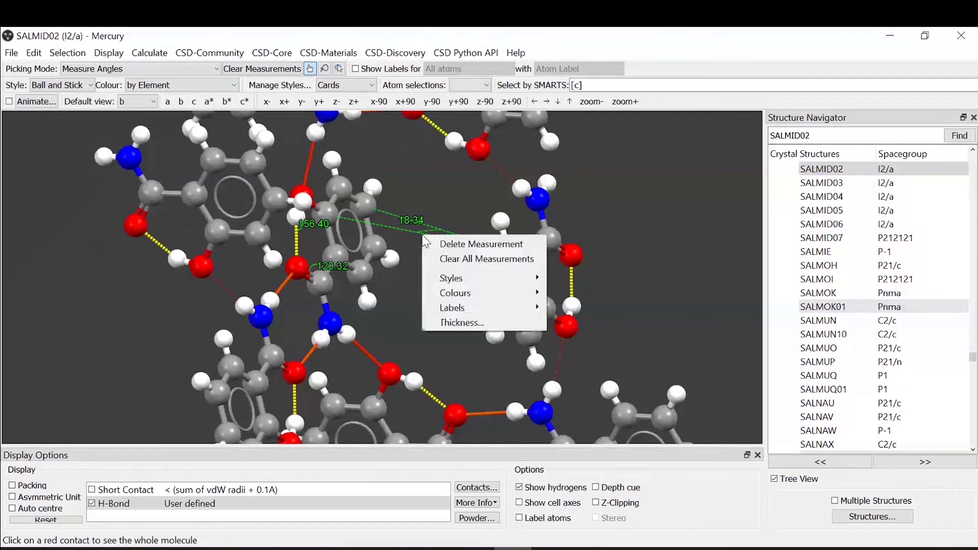
{"action": "left_click", "coordinate": [462, 258]}
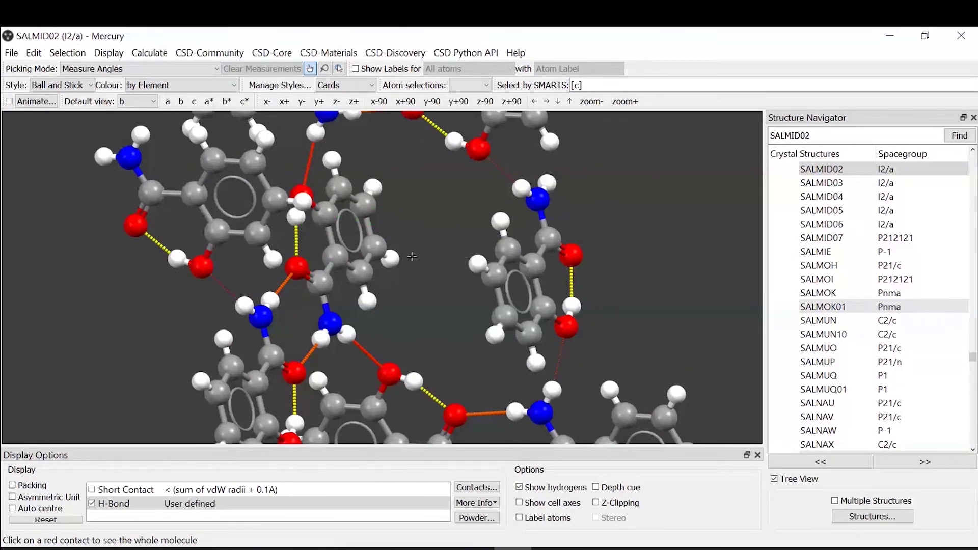
{"action": "left_click_drag", "start_coordinate": [412, 256], "coordinate": [378, 251]}
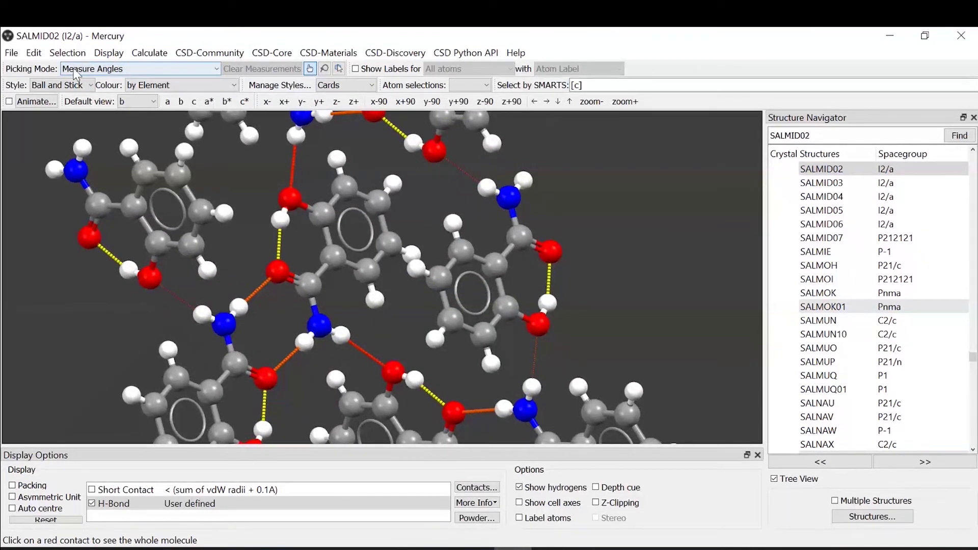
Step: Measure the torsion from the central amide carbon through three consecutive carbons of its ring, away from the hydroxyl group
{"action": "left_click", "coordinate": [114, 70]}
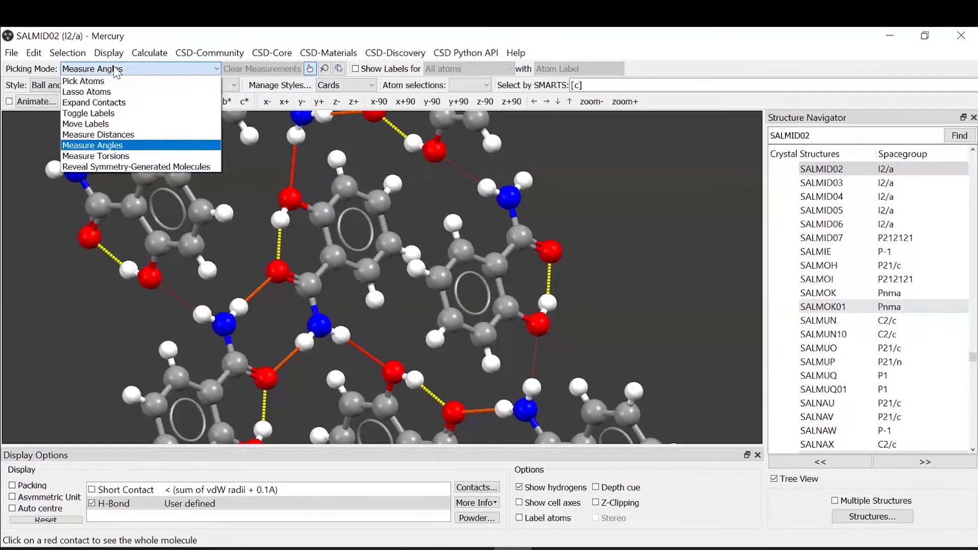
{"action": "left_click", "coordinate": [116, 156]}
{"action": "left_click_drag", "start_coordinate": [386, 252], "coordinate": [382, 318]}
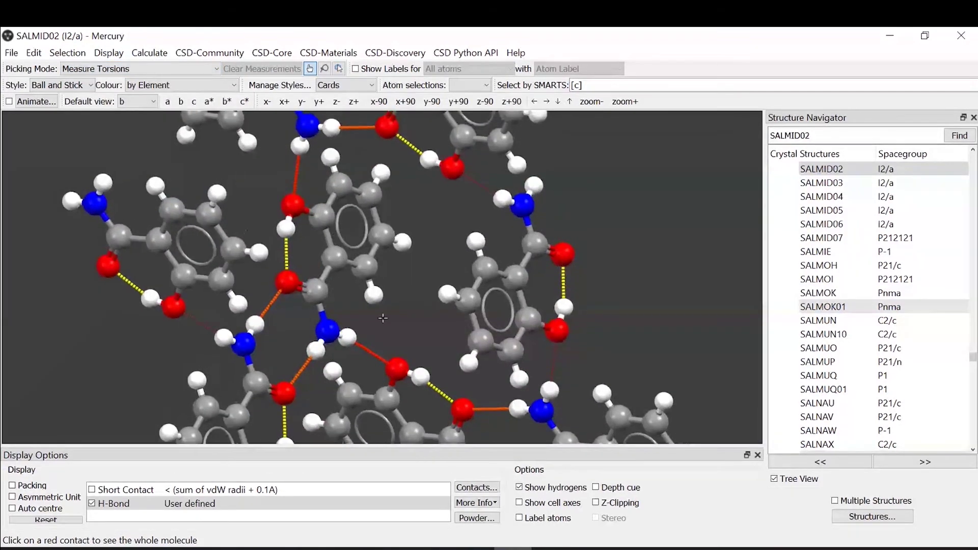
{"action": "left_click", "coordinate": [317, 290]}
{"action": "left_click", "coordinate": [334, 259]}
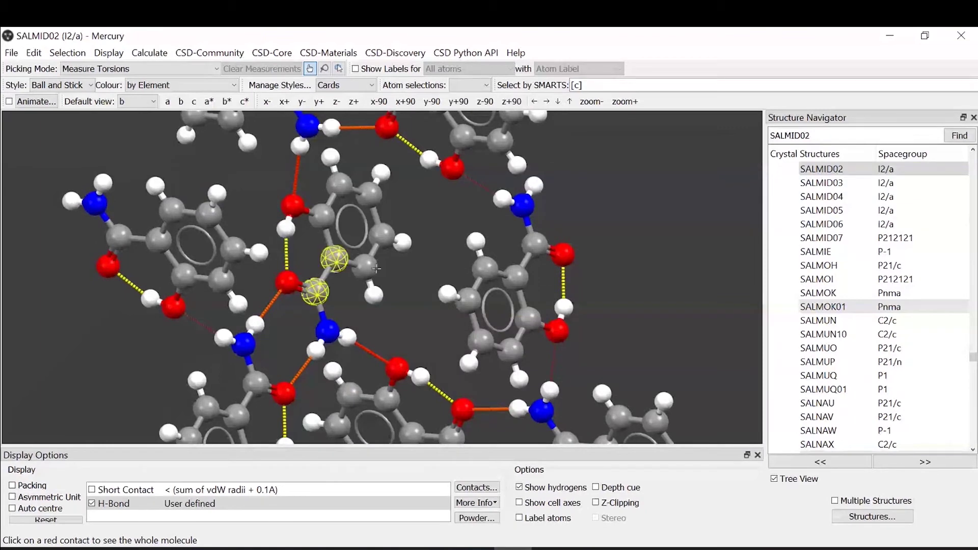
{"action": "left_click", "coordinate": [364, 267]}
{"action": "left_click", "coordinate": [391, 233]}
{"action": "left_click_drag", "start_coordinate": [410, 299], "coordinate": [416, 249]}
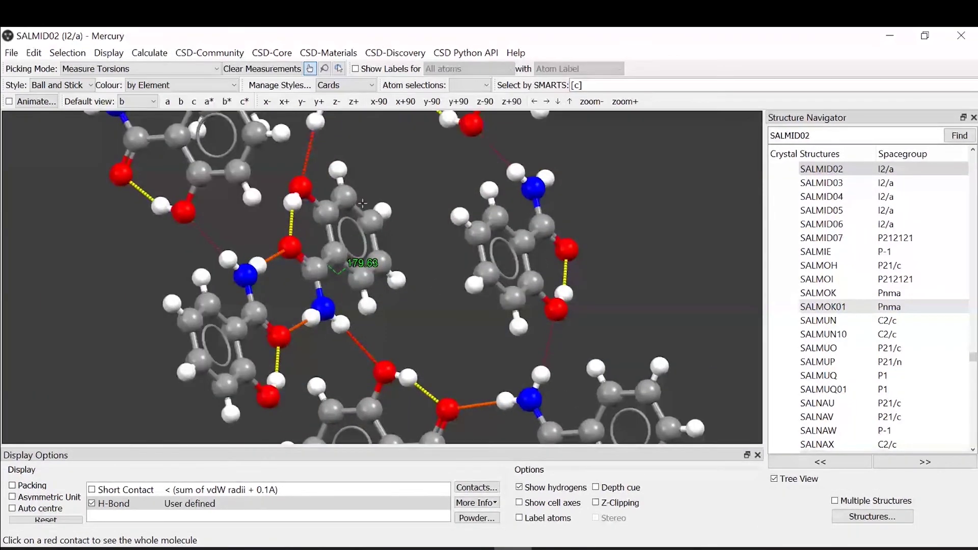
Step: Measure an intermolecular torsion using two carbons of the central ring and two ring carbons of the neighbouring molecule
{"action": "left_click_drag", "start_coordinate": [362, 203], "coordinate": [386, 233]}
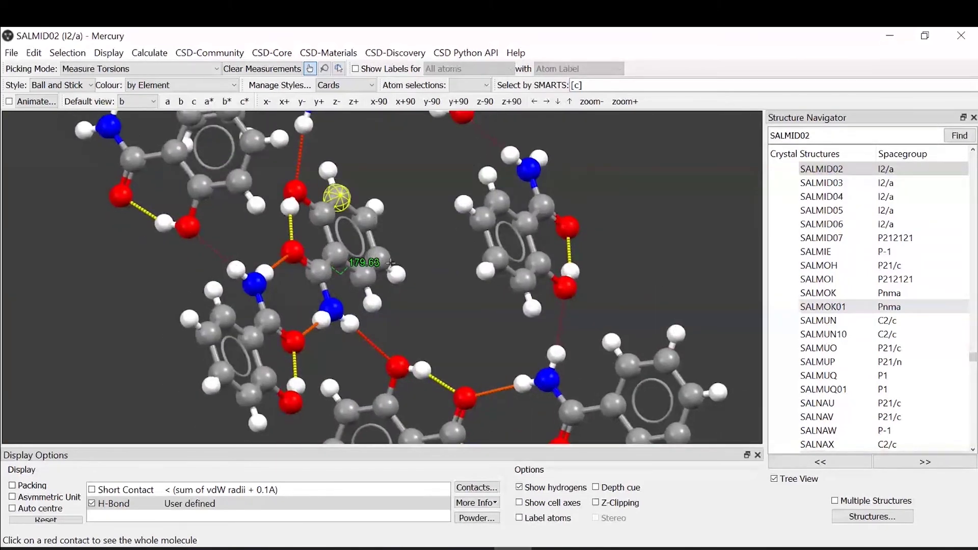
{"action": "left_click", "coordinate": [497, 202]}
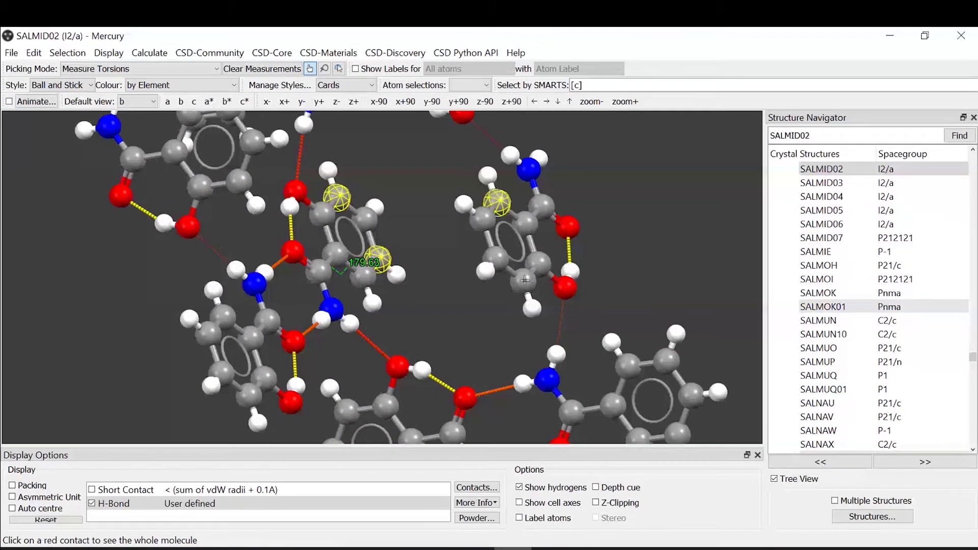
{"action": "left_click", "coordinate": [512, 255]}
{"action": "left_click_drag", "start_coordinate": [524, 280], "coordinate": [395, 153]}
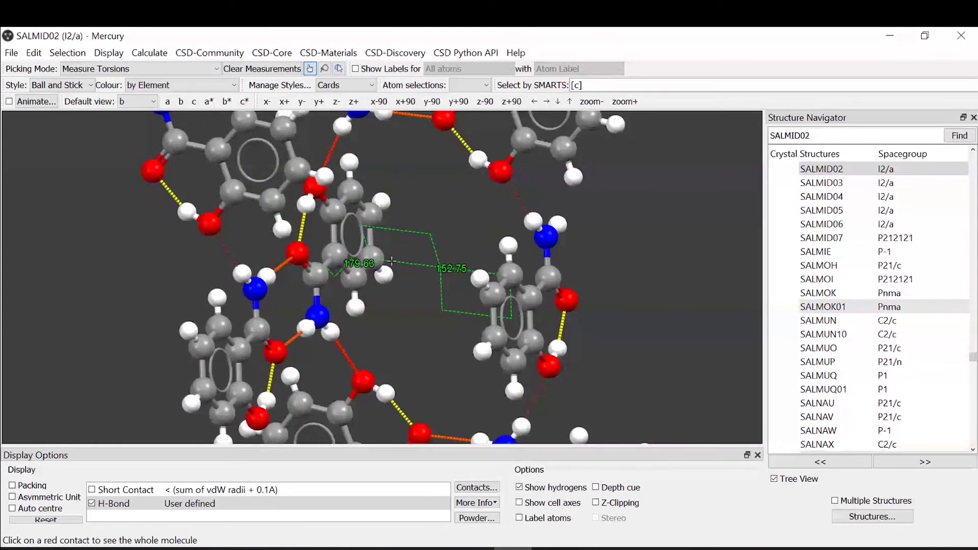
Step: Review the structure's lists of measured torsions, angles and distances, and close the information window
{"action": "left_click_drag", "start_coordinate": [391, 261], "coordinate": [368, 224]}
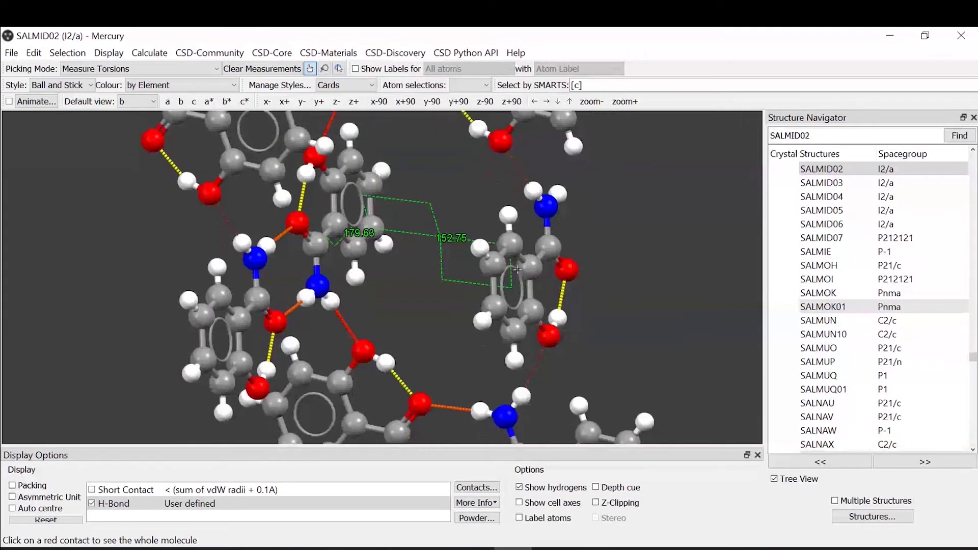
{"action": "left_click", "coordinate": [477, 503]}
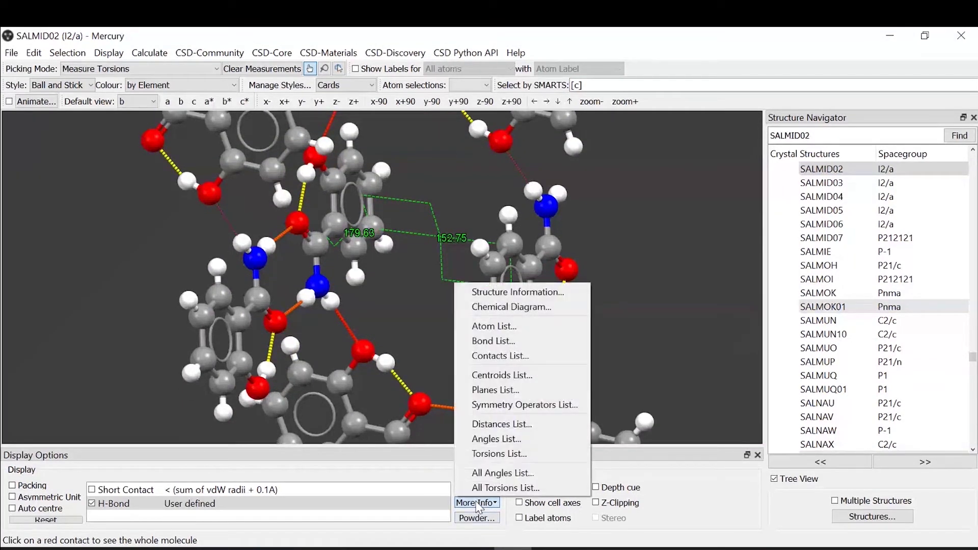
{"action": "left_click", "coordinate": [495, 454]}
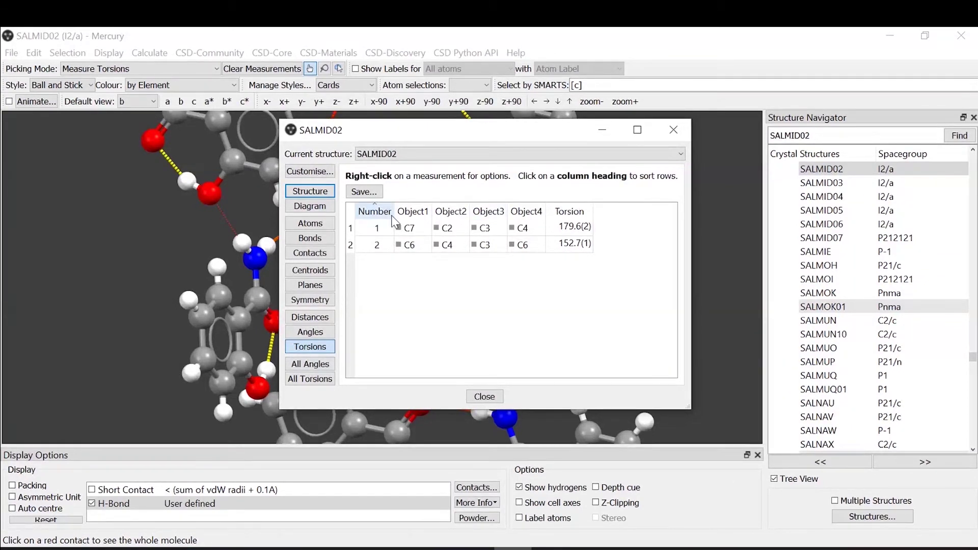
{"action": "left_click", "coordinate": [314, 332]}
{"action": "left_click", "coordinate": [312, 316]}
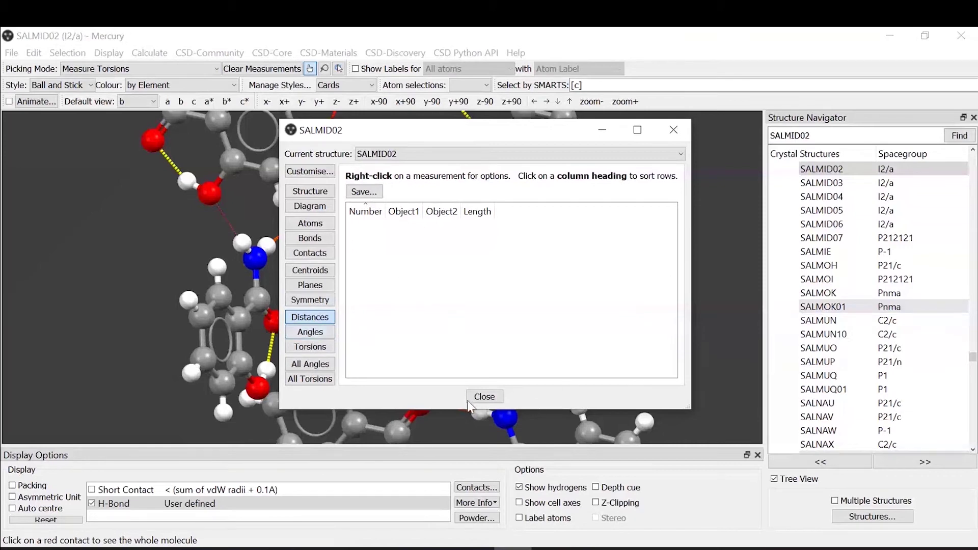
{"action": "left_click", "coordinate": [483, 396]}
Step: Clear all torsion measurements from the structure and set the picking mode to Pick Atoms
{"action": "right_click", "coordinate": [430, 249]}
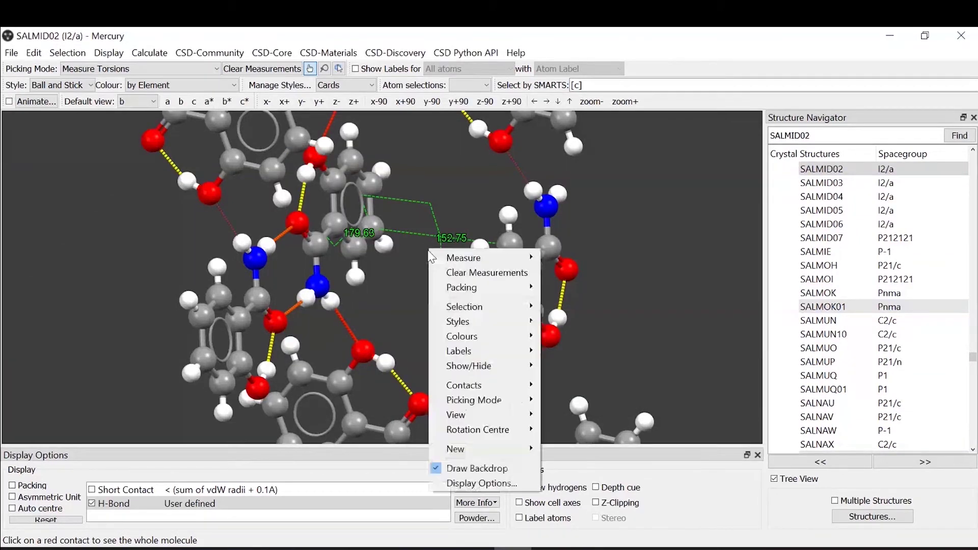
{"action": "left_click", "coordinate": [459, 273]}
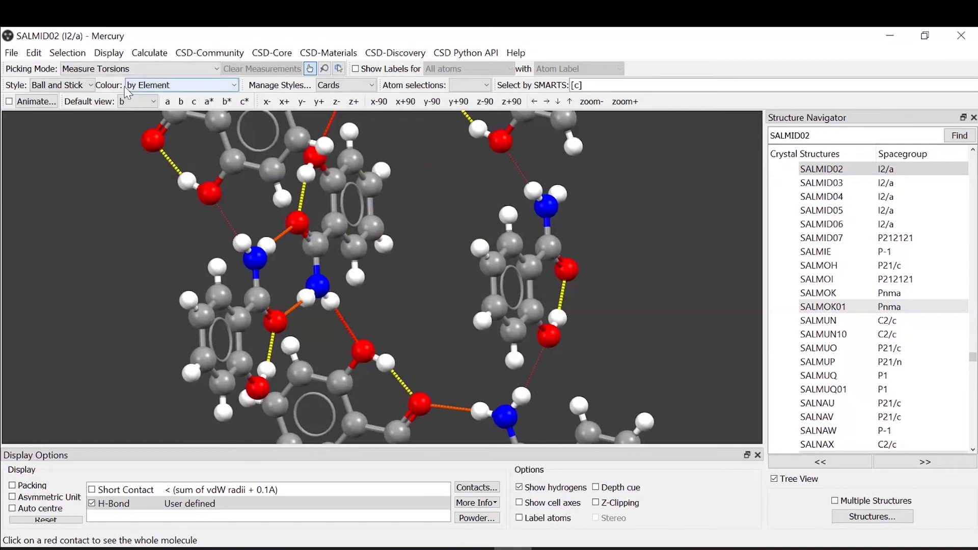
{"action": "left_click", "coordinate": [111, 70]}
{"action": "left_click", "coordinate": [84, 81]}
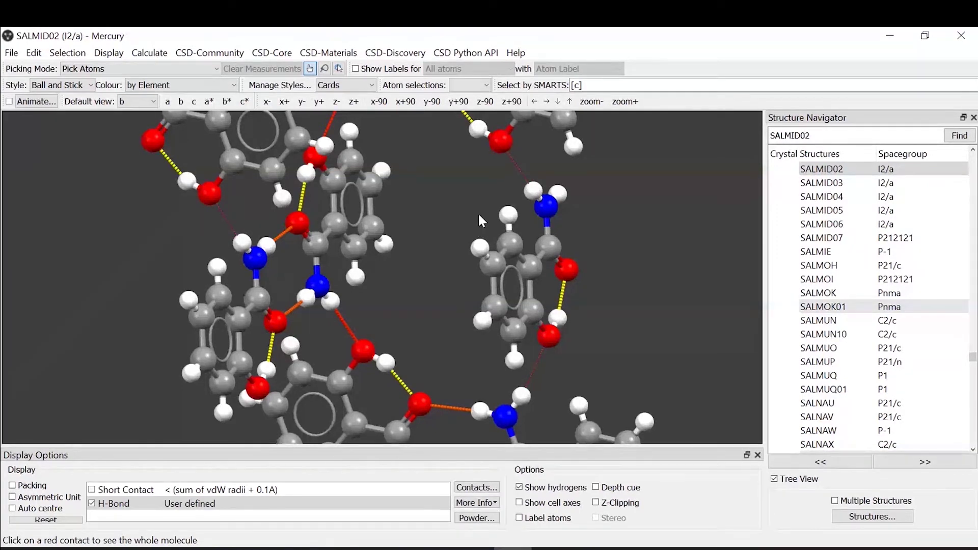
Step: Reset the hydrogen-bond network to the single SALMID02 molecule and display it in Capped Sticks style
{"action": "right_click_drag", "start_coordinate": [478, 212], "coordinate": [447, 338]}
{"action": "left_click_drag", "start_coordinate": [407, 392], "coordinate": [369, 393]}
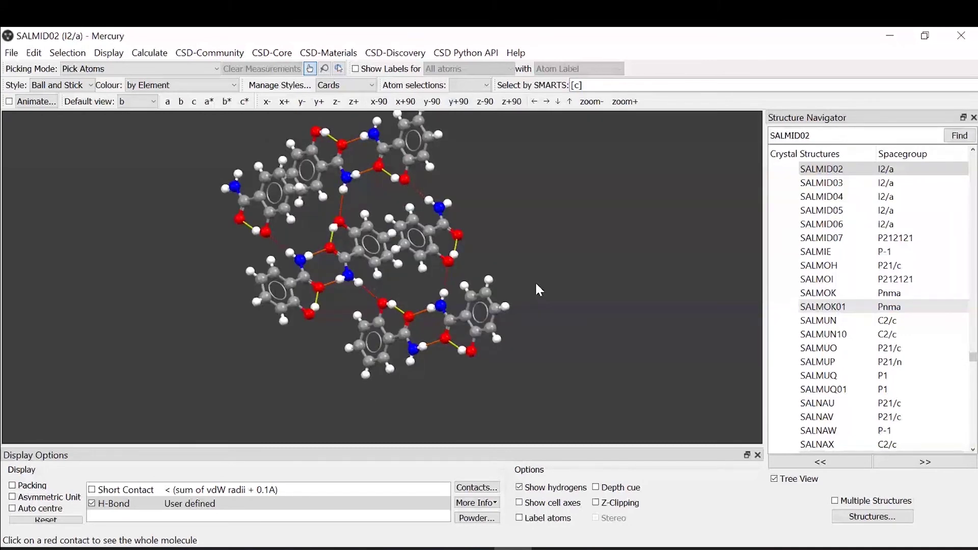
{"action": "left_click_drag", "start_coordinate": [533, 277], "coordinate": [554, 281]}
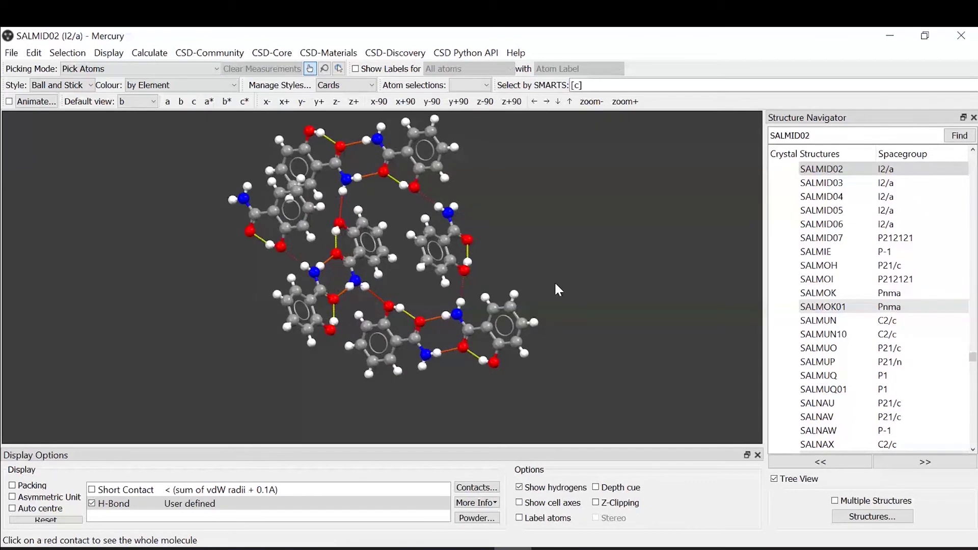
{"action": "key", "text": "Down"}
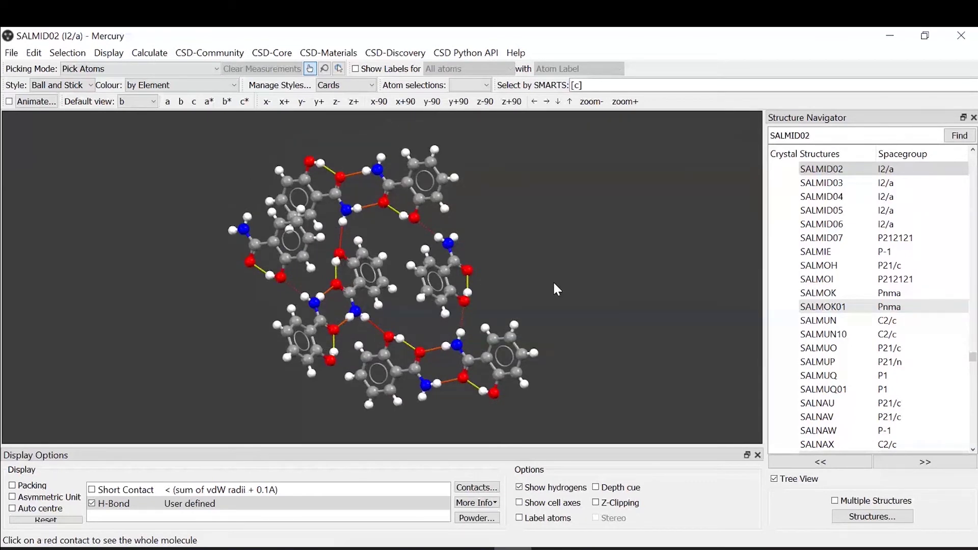
{"action": "left_click", "coordinate": [46, 520]}
{"action": "left_click_drag", "start_coordinate": [465, 262], "coordinate": [580, 280]}
{"action": "scroll", "coordinate": [579, 280], "scroll_direction": "up", "scroll_amount": 3}
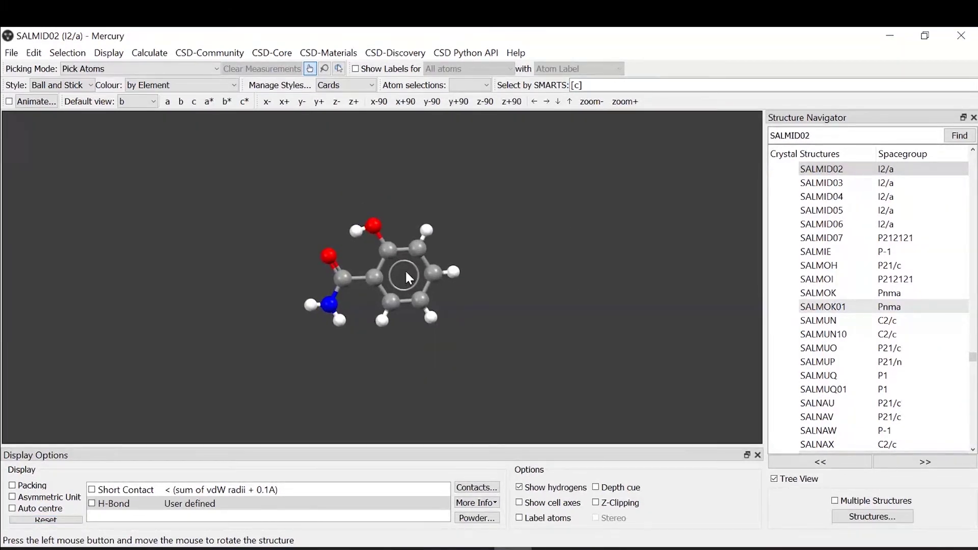
{"action": "key", "text": "Up"}
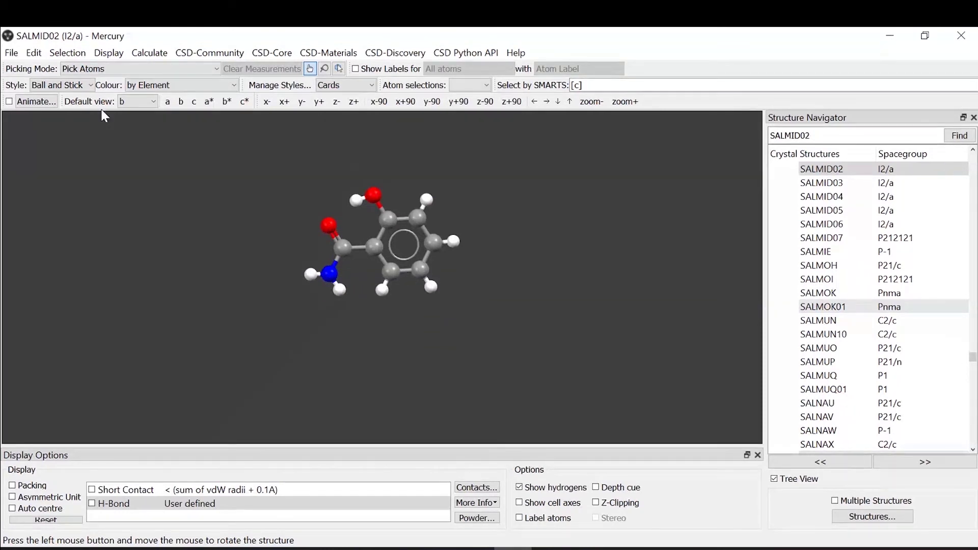
{"action": "left_click", "coordinate": [42, 87]}
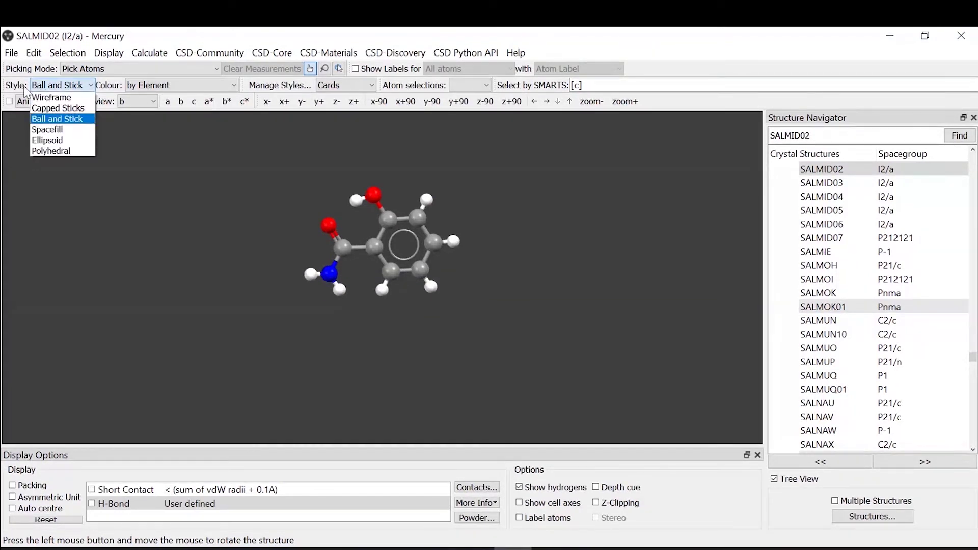
{"action": "left_click", "coordinate": [65, 108]}
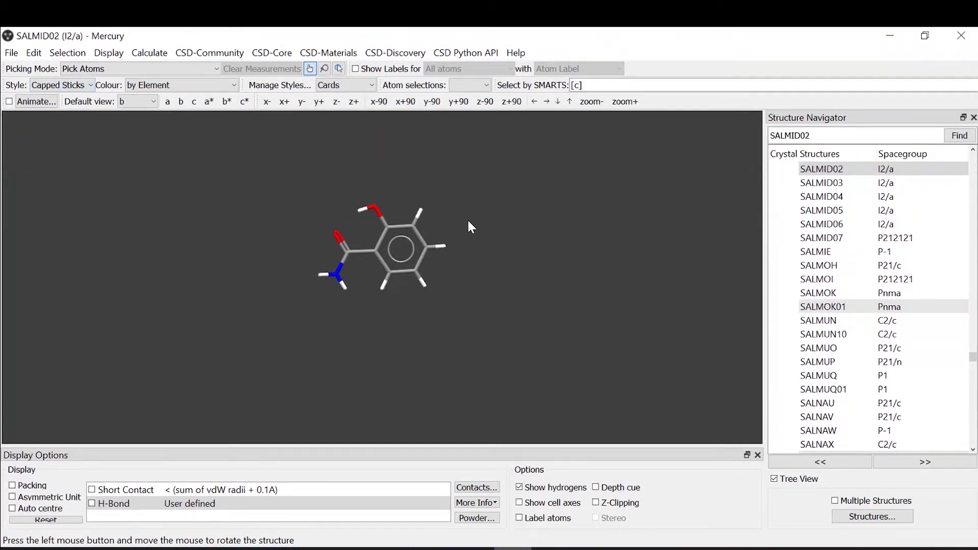
Step: Calculate the graph sets for SALMID02 and widen the results area to show all its columns
{"action": "left_click", "coordinate": [155, 53]}
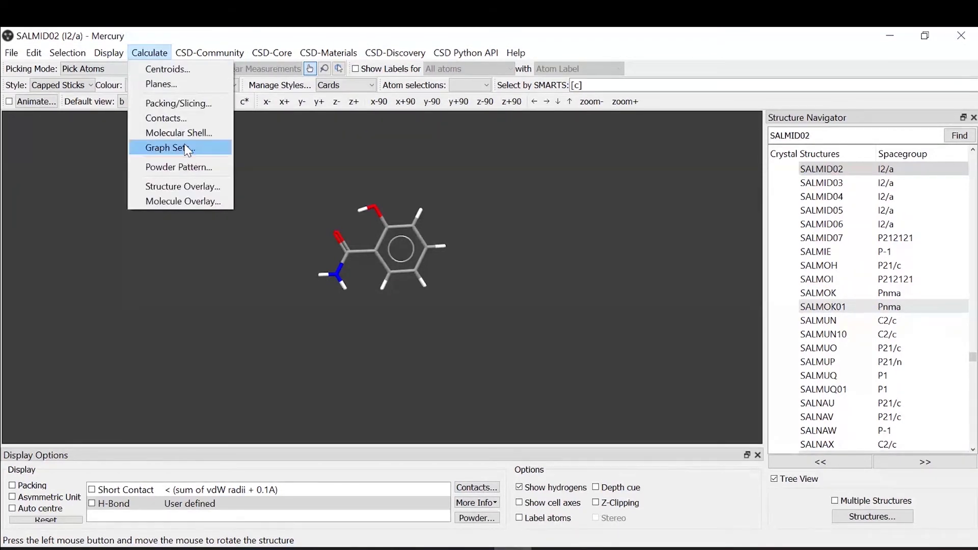
{"action": "left_click", "coordinate": [168, 147]}
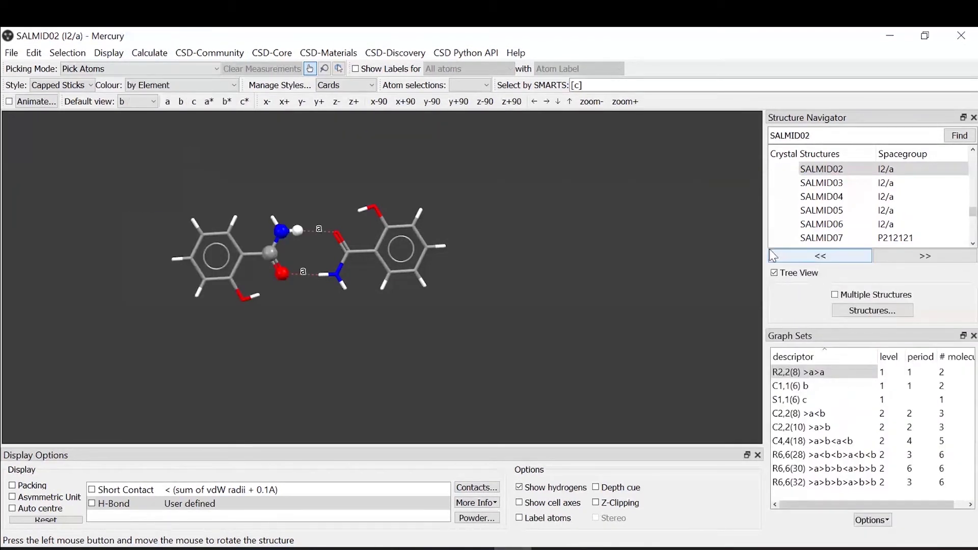
{"action": "left_click_drag", "start_coordinate": [764, 246], "coordinate": [693, 246]}
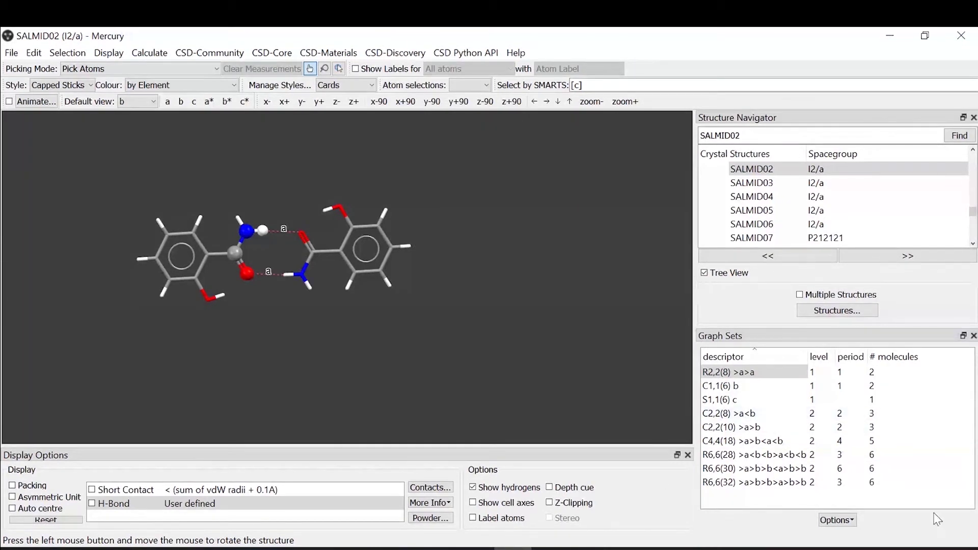
Step: Display the R2,2(8) >a>a graph set and examine the ring motif between the two amide groups
{"action": "left_click", "coordinate": [722, 375]}
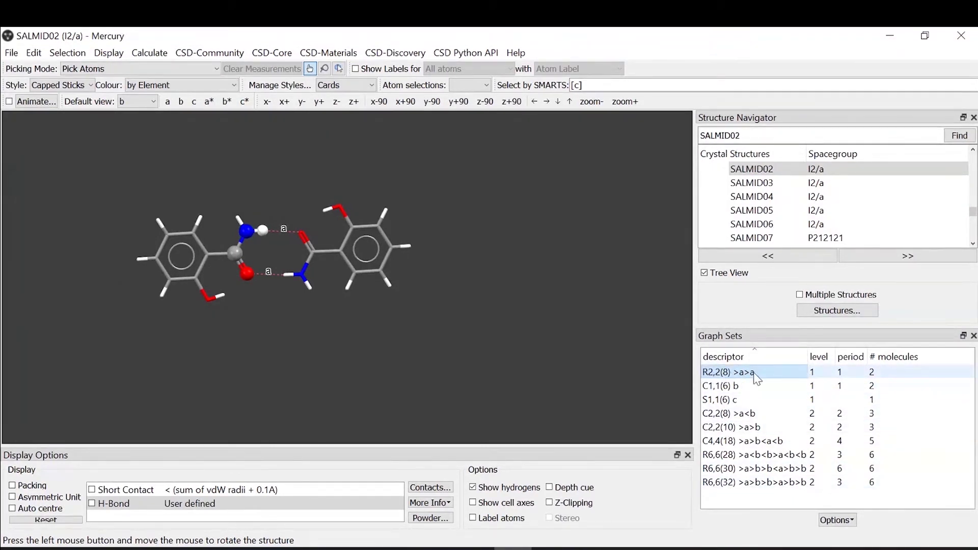
{"action": "left_click", "coordinate": [432, 203]}
{"action": "left_click", "coordinate": [733, 374]}
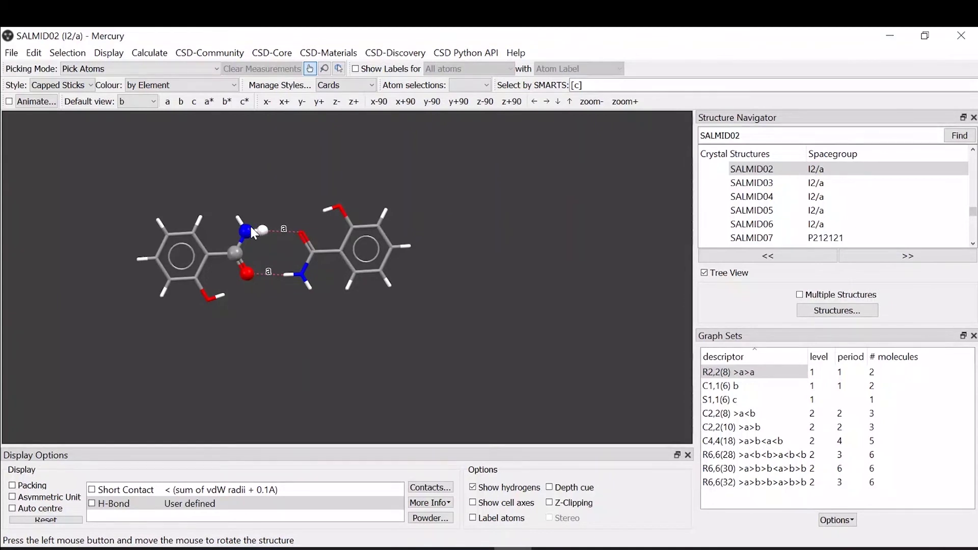
Step: Display the C1,1(6) b graph set and examine the chain motif between the two molecules from several orientations
{"action": "left_click", "coordinate": [750, 385]}
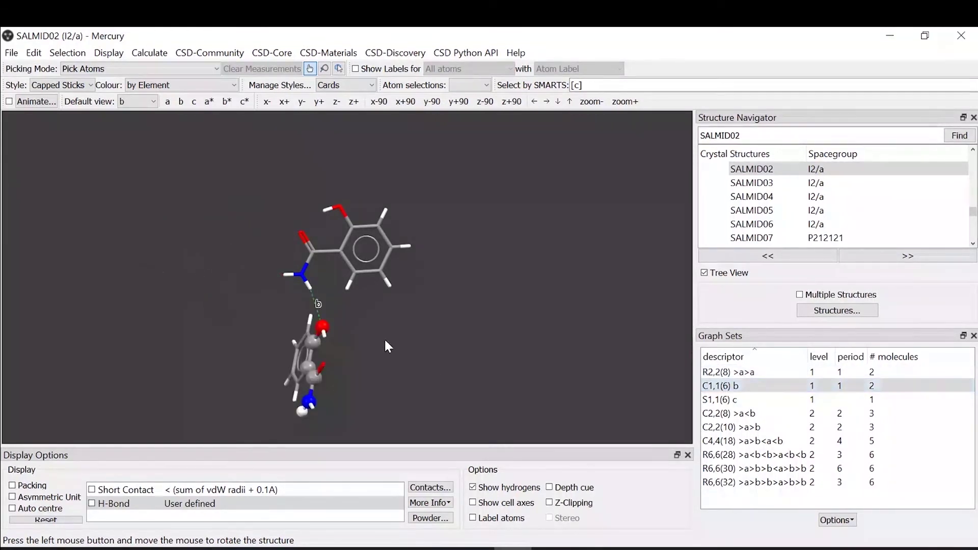
{"action": "left_click_drag", "start_coordinate": [384, 337], "coordinate": [463, 338]}
{"action": "key", "text": "Up"}
{"action": "key", "text": "Up"}
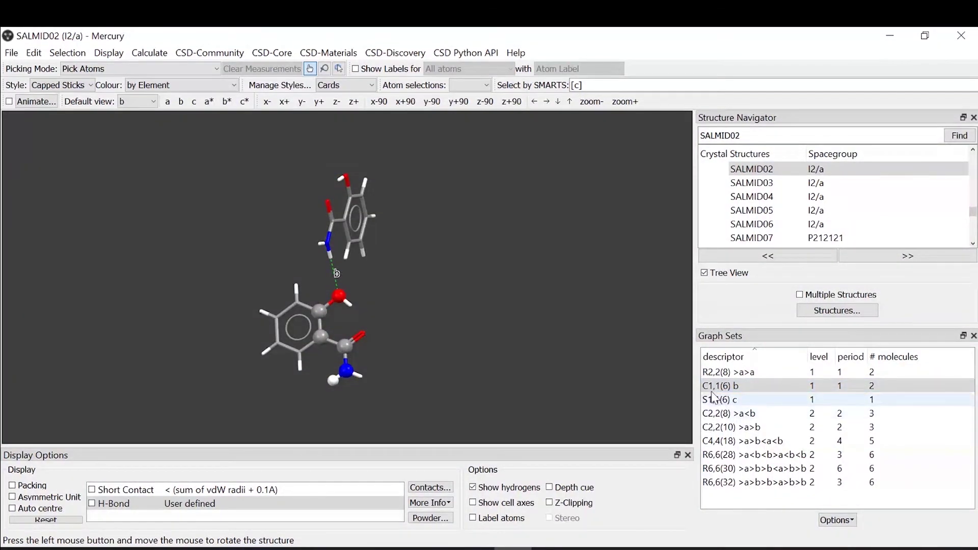
{"action": "left_click_drag", "start_coordinate": [474, 314], "coordinate": [359, 305]}
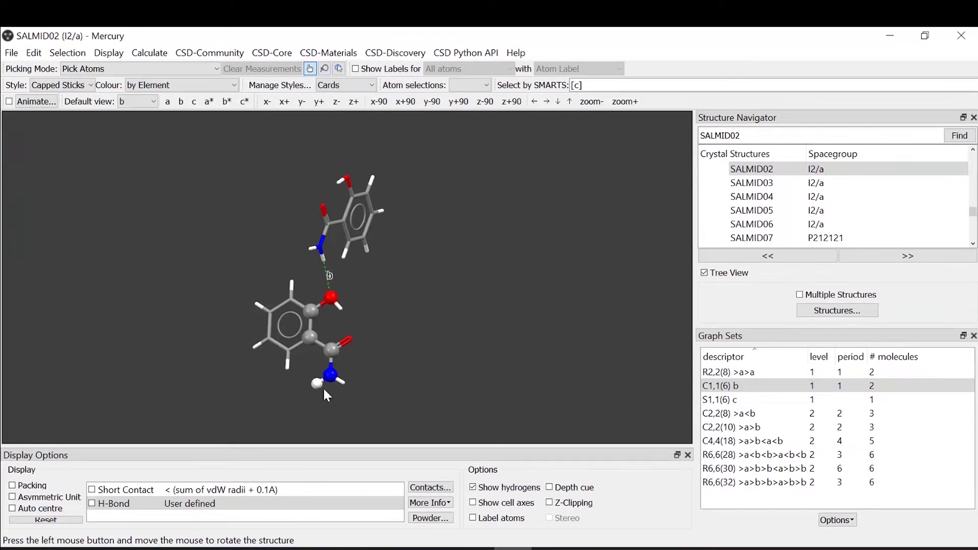
{"action": "left_click_drag", "start_coordinate": [397, 289], "coordinate": [326, 285]}
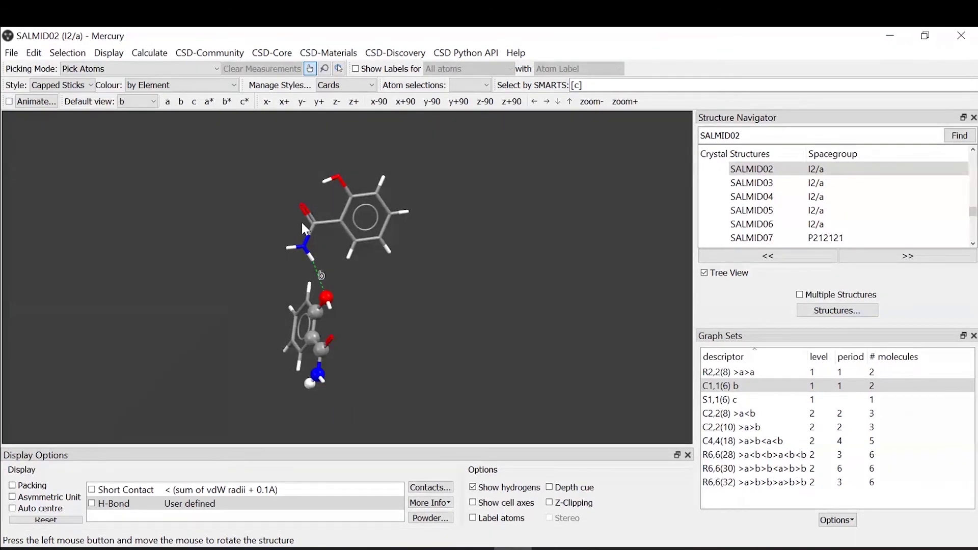
{"action": "left_click_drag", "start_coordinate": [407, 189], "coordinate": [405, 185]}
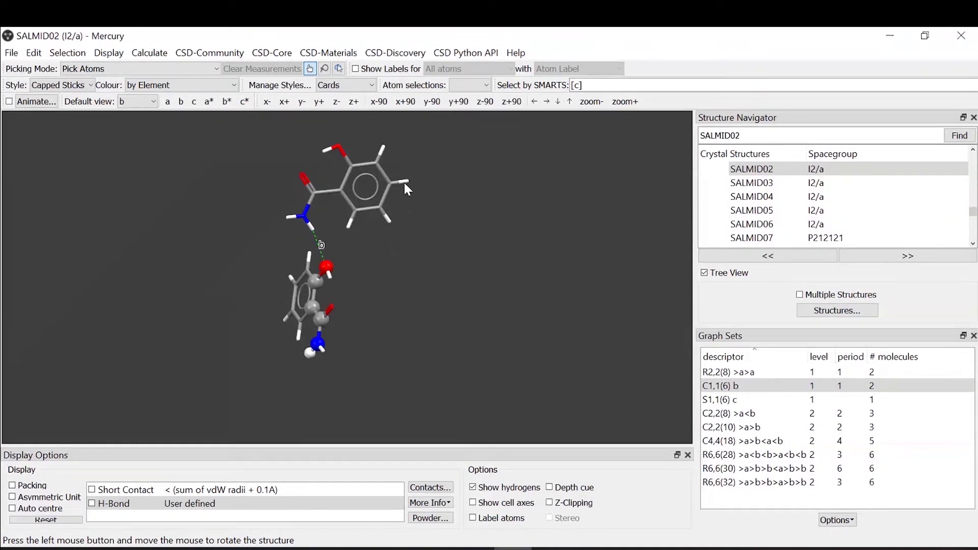
{"action": "left_click_drag", "start_coordinate": [301, 298], "coordinate": [407, 322]}
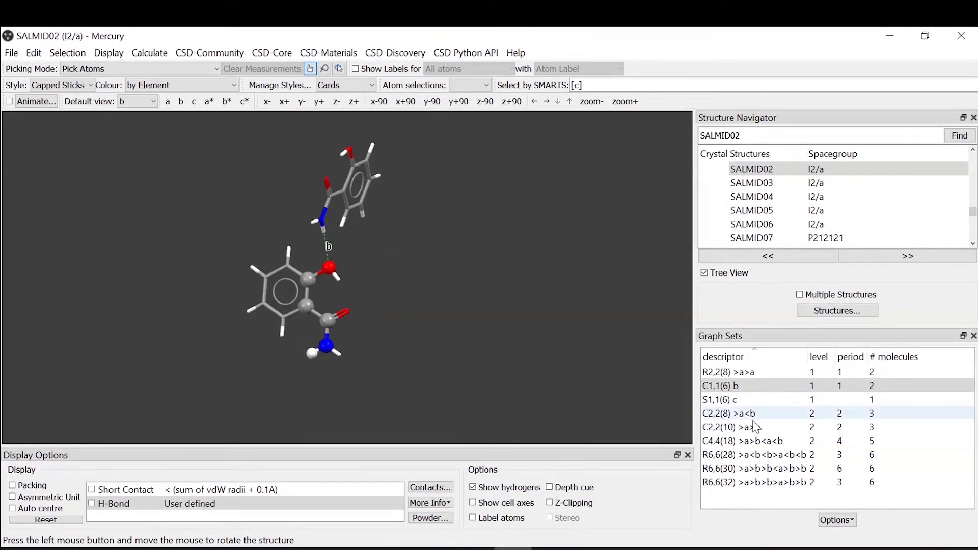
Step: View the intramolecular S1,1(6) c motif, followed by the three-molecule C2,2(8) >a<b chain motif from several orientations
{"action": "left_click", "coordinate": [720, 400]}
{"action": "left_click_drag", "start_coordinate": [465, 222], "coordinate": [339, 191]}
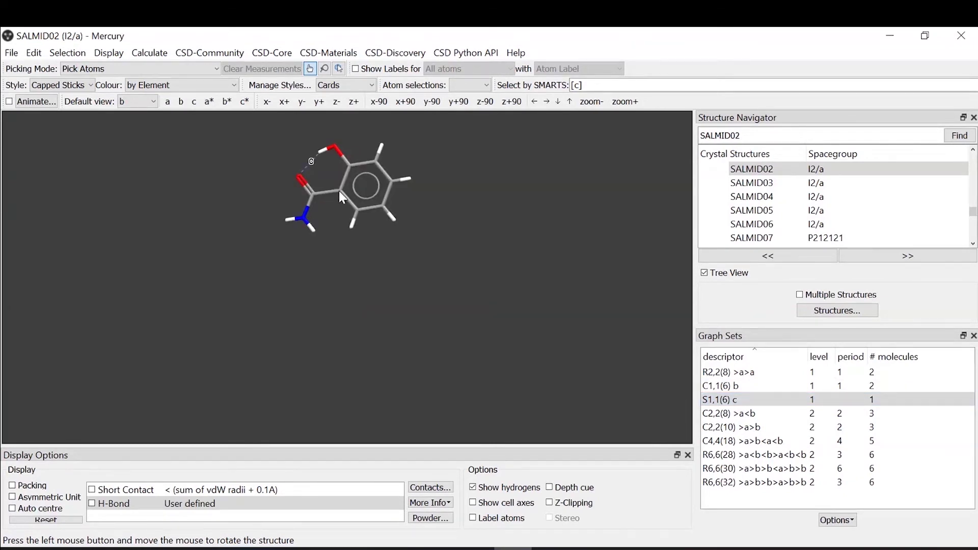
{"action": "left_click", "coordinate": [749, 413]}
{"action": "left_click_drag", "start_coordinate": [377, 219], "coordinate": [326, 216]}
{"action": "left_click", "coordinate": [734, 413]}
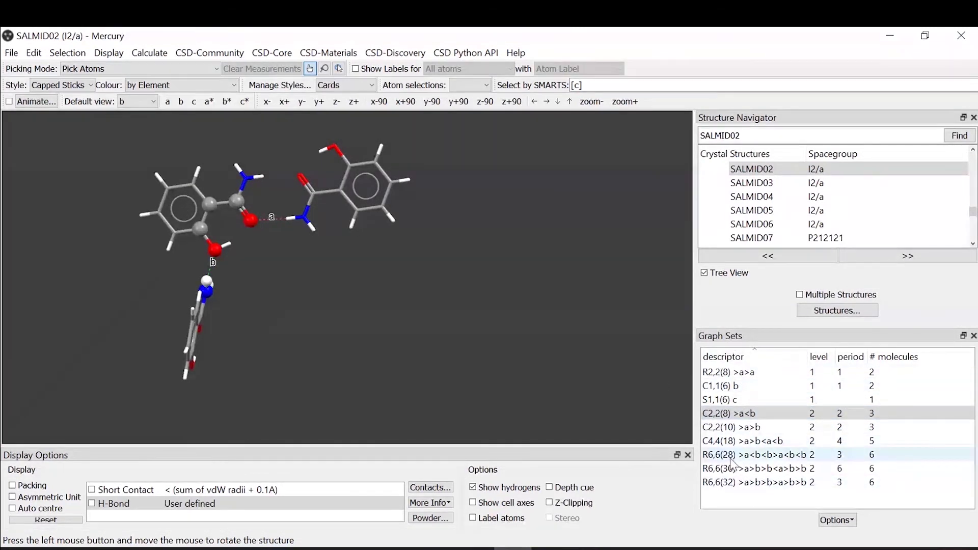
{"action": "left_click_drag", "start_coordinate": [365, 277], "coordinate": [144, 258]}
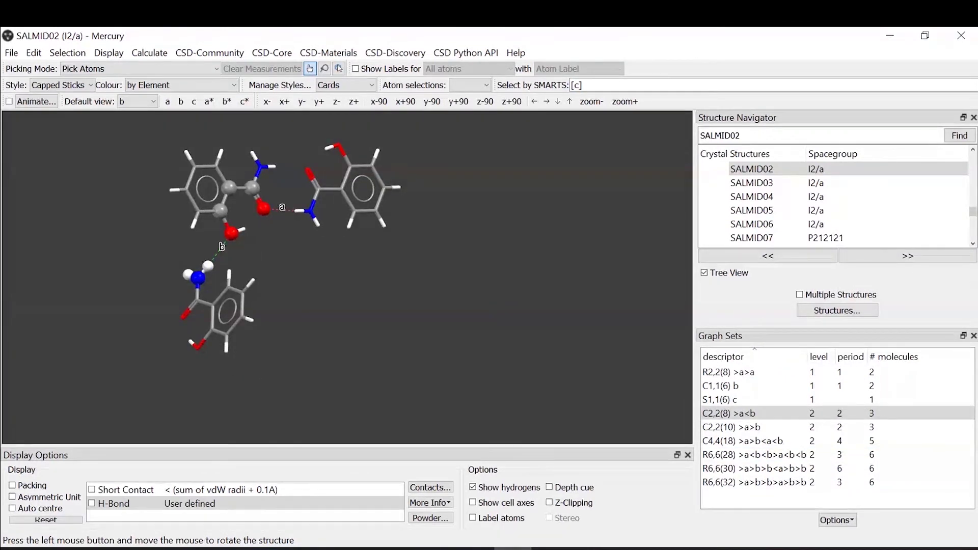
{"action": "left_click_drag", "start_coordinate": [189, 298], "coordinate": [189, 388]}
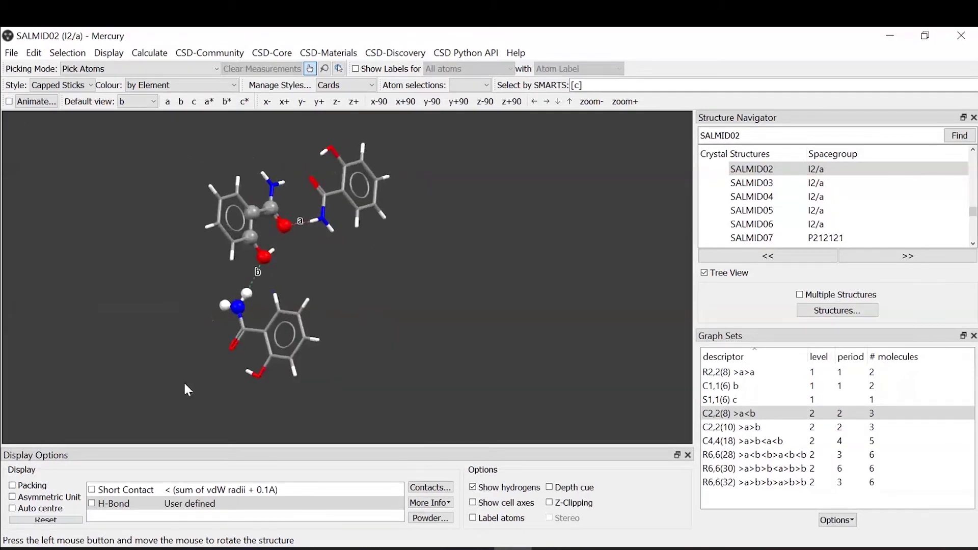
Step: Reset the display to the single molecule and show it in Ball and Stick style
{"action": "left_click", "coordinate": [56, 522]}
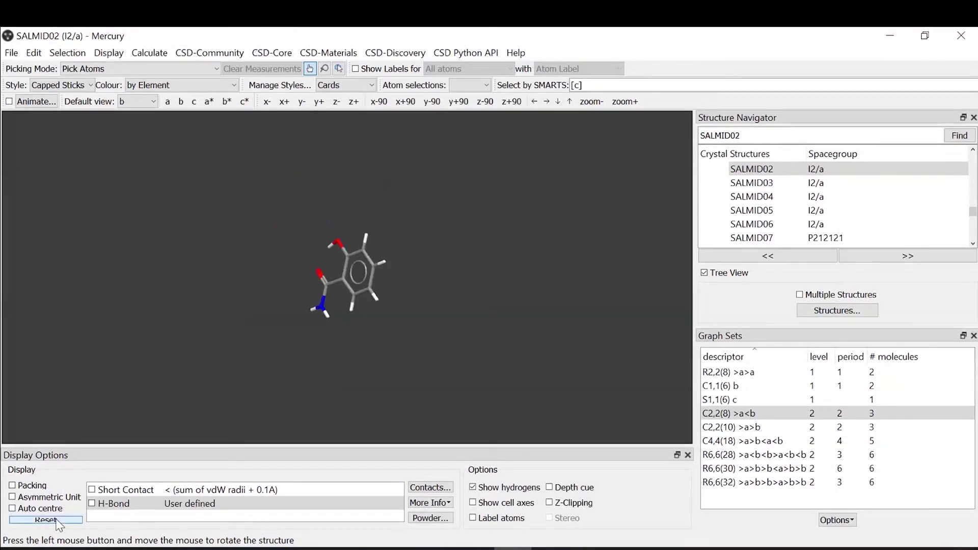
{"action": "left_click", "coordinate": [46, 86]}
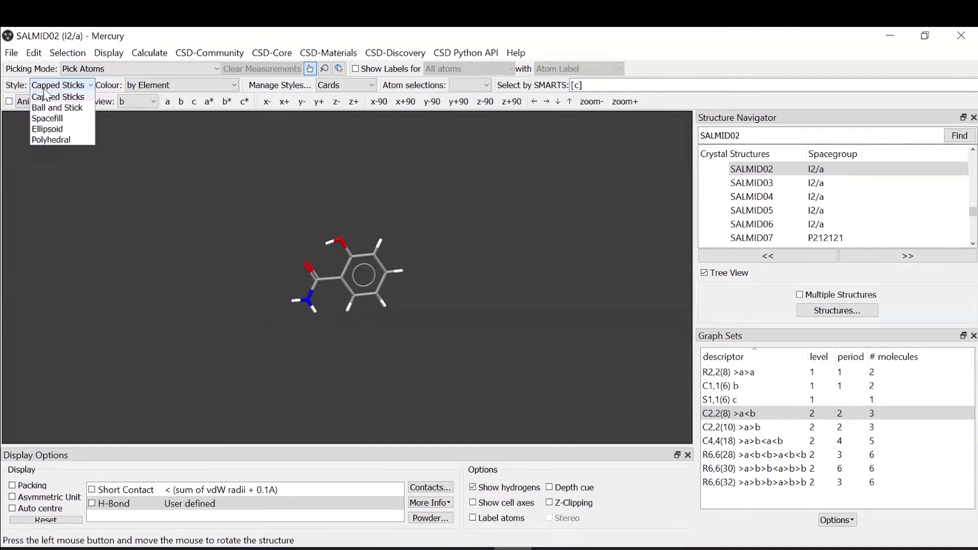
{"action": "left_click", "coordinate": [59, 119]}
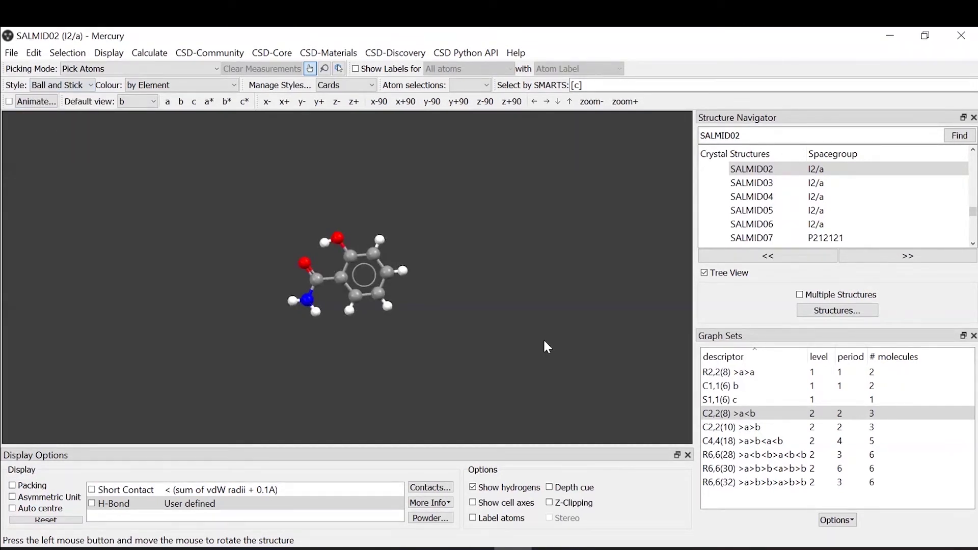
{"action": "right_click_drag", "start_coordinate": [543, 341], "coordinate": [551, 270]}
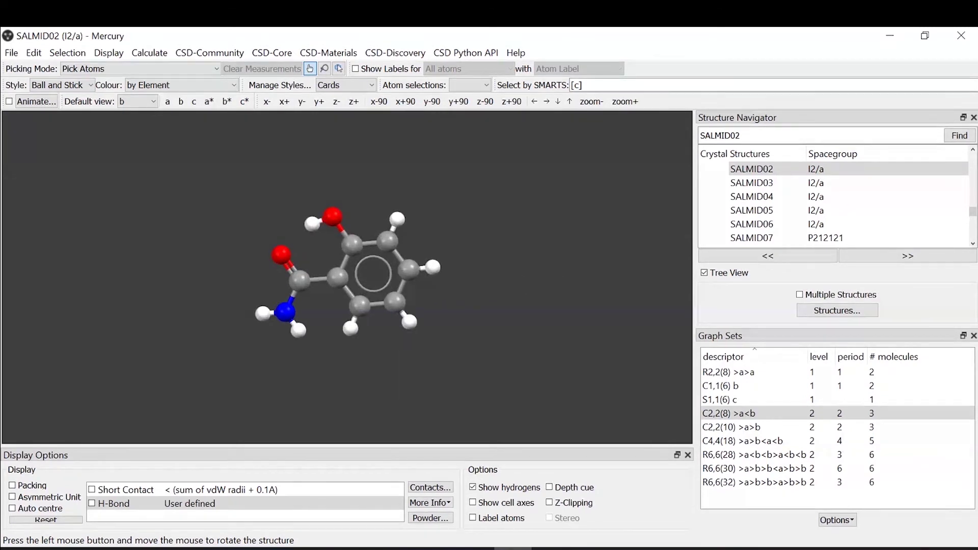
Step: Show short contacts and expand the neighbouring molecule whose amide nitrogen faces the carbonyl oxygen
{"action": "left_click", "coordinate": [93, 491]}
{"action": "left_click_drag", "start_coordinate": [283, 297], "coordinate": [327, 298]}
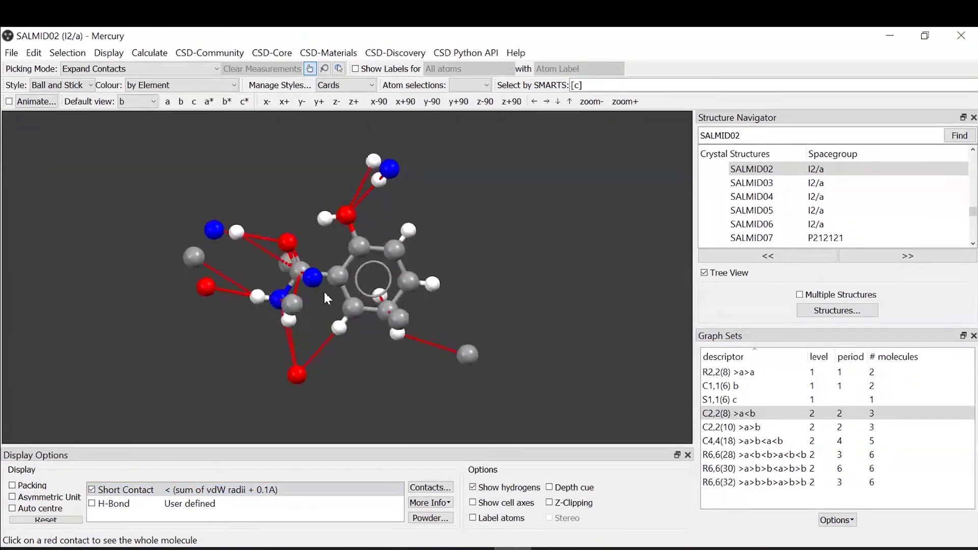
{"action": "left_click", "coordinate": [212, 230]}
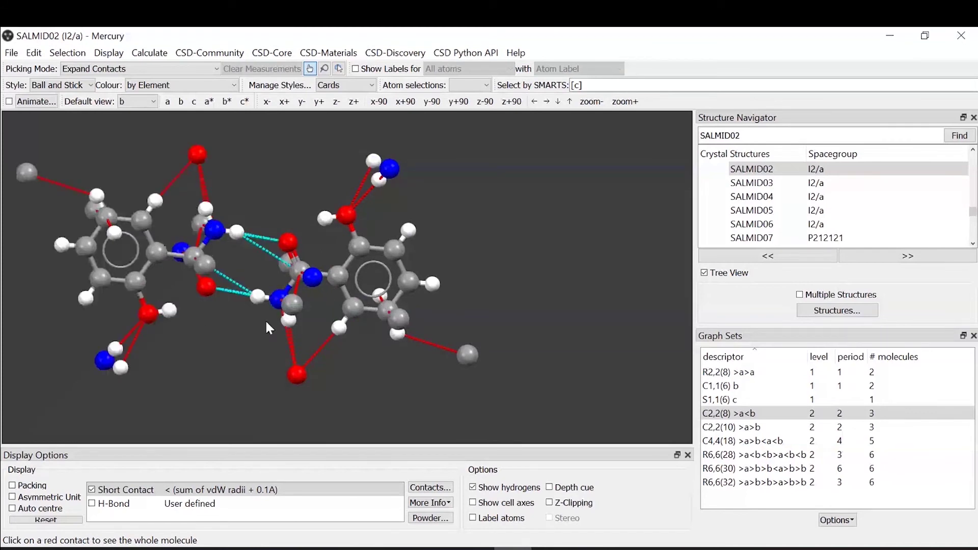
Step: Expand further short contacts around the dimer, adding the neighbouring molecules in several directions
{"action": "left_click", "coordinate": [298, 304]}
{"action": "left_click", "coordinate": [478, 353]}
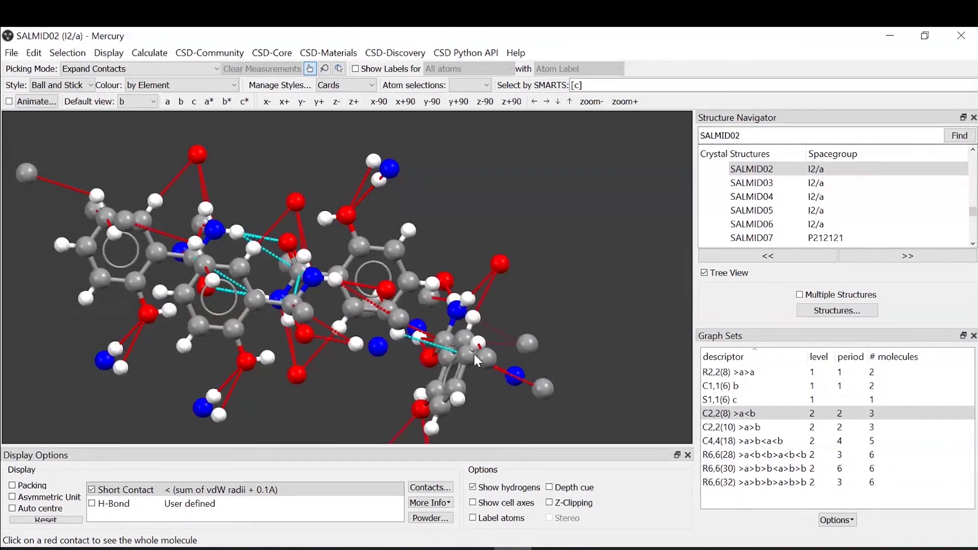
{"action": "left_click_drag", "start_coordinate": [512, 331], "coordinate": [534, 217]}
{"action": "left_click", "coordinate": [586, 285]}
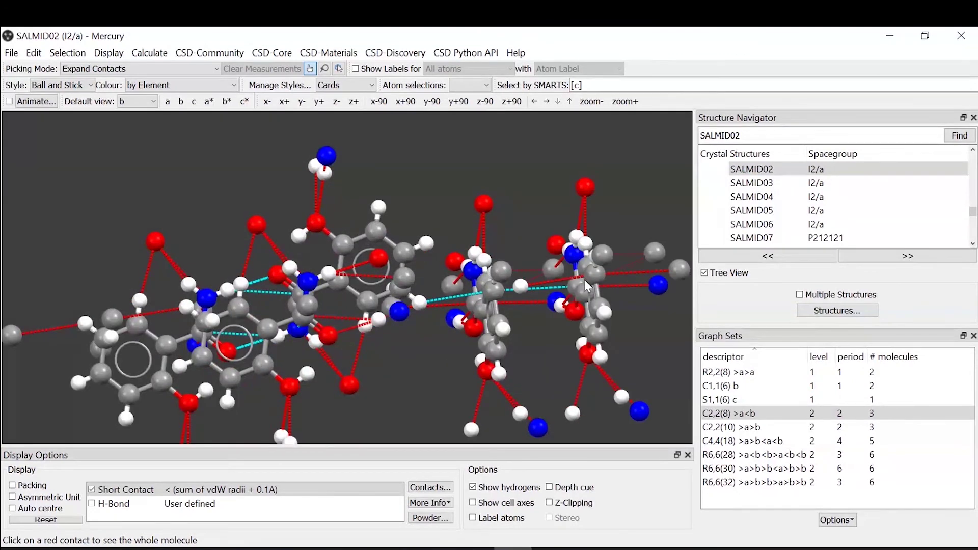
{"action": "left_click", "coordinate": [327, 159]}
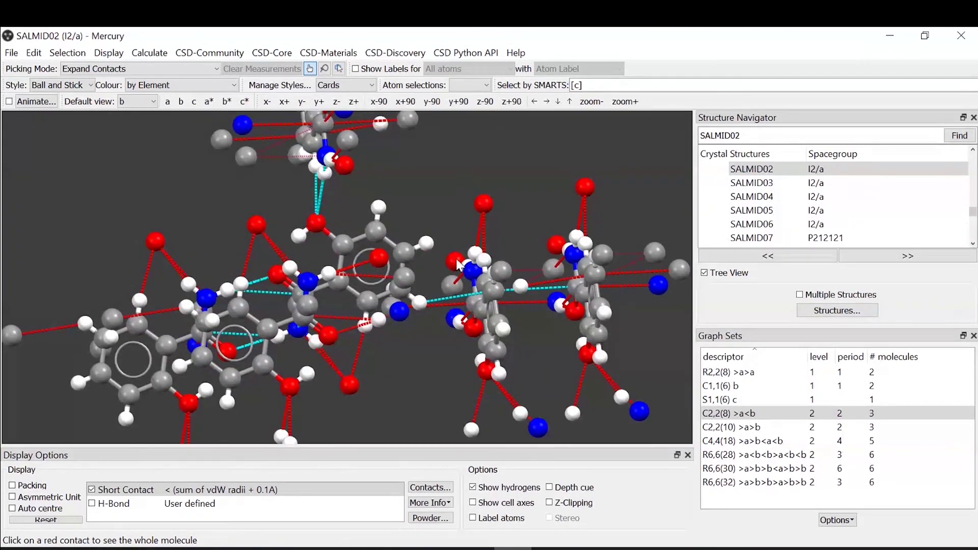
{"action": "left_click", "coordinate": [427, 243]}
{"action": "left_click", "coordinate": [483, 206]}
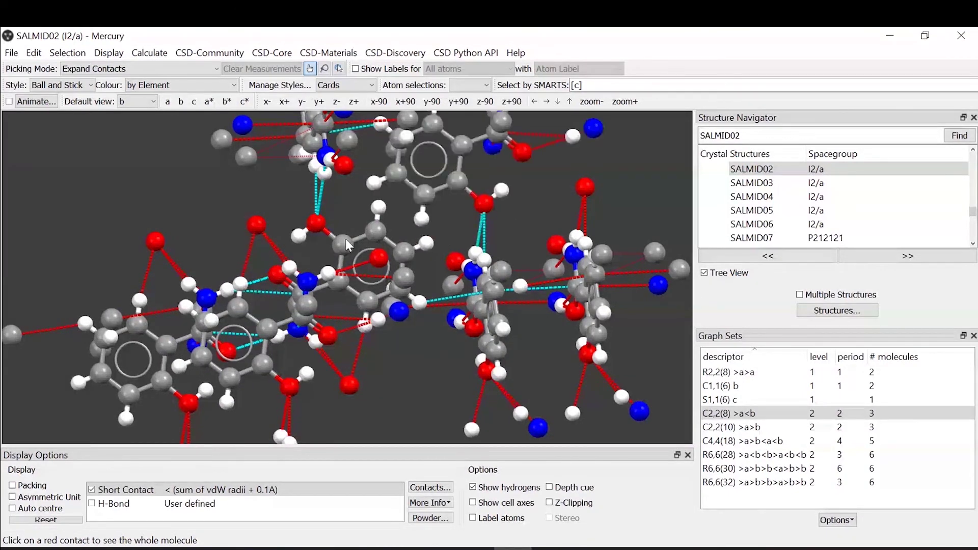
{"action": "left_click_drag", "start_coordinate": [345, 239], "coordinate": [334, 194]}
{"action": "left_click", "coordinate": [342, 391]}
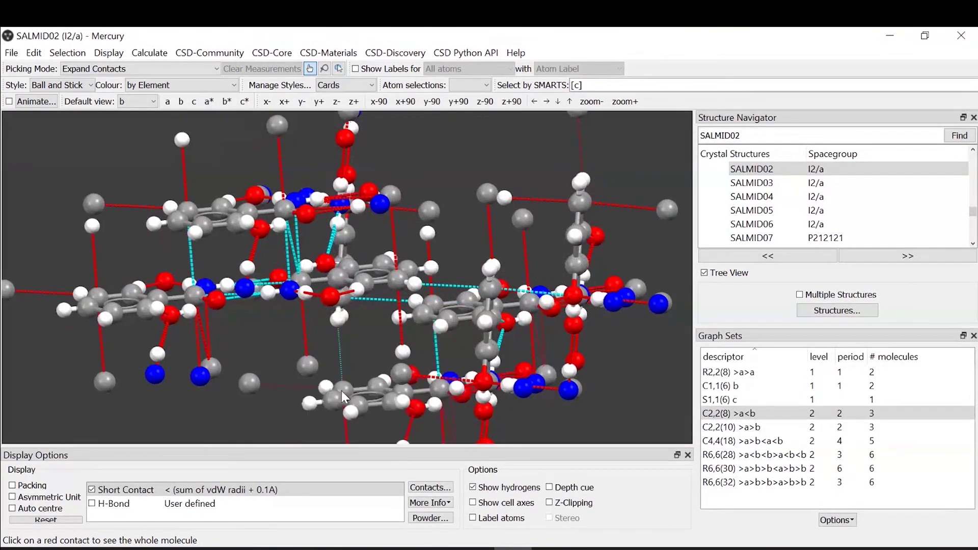
Step: Delete the hanging contacts and view the remaining molecular cluster from several orientations
{"action": "right_click", "coordinate": [184, 169]}
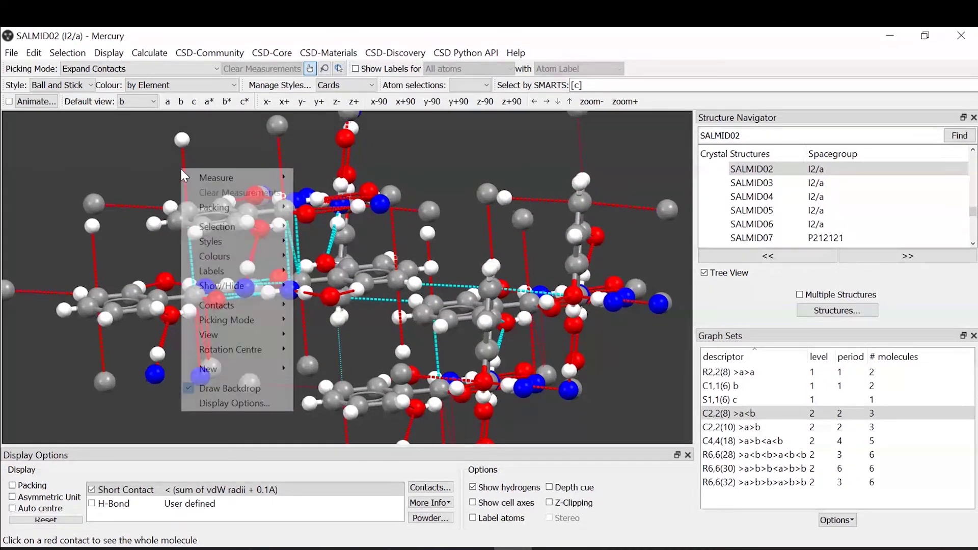
{"action": "left_click", "coordinate": [221, 153]}
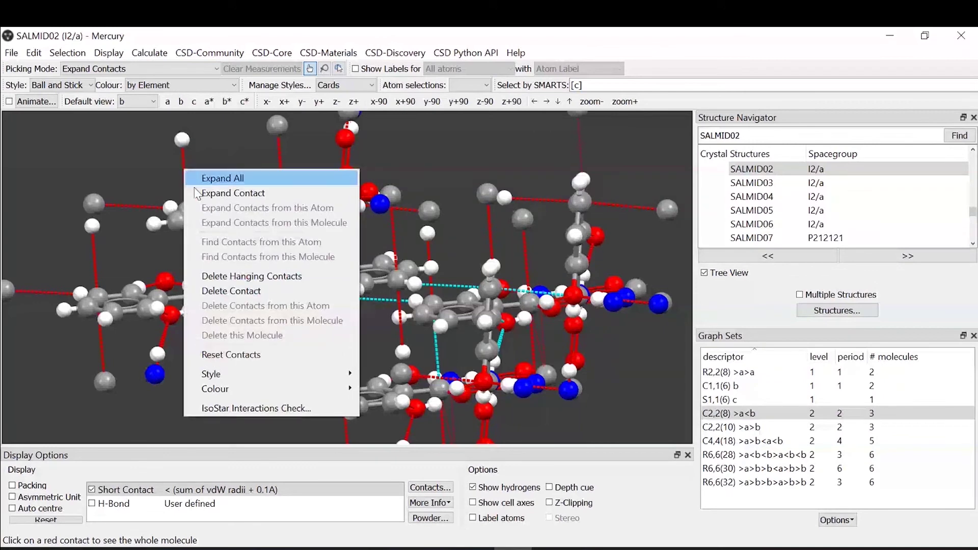
{"action": "left_click", "coordinate": [287, 277]}
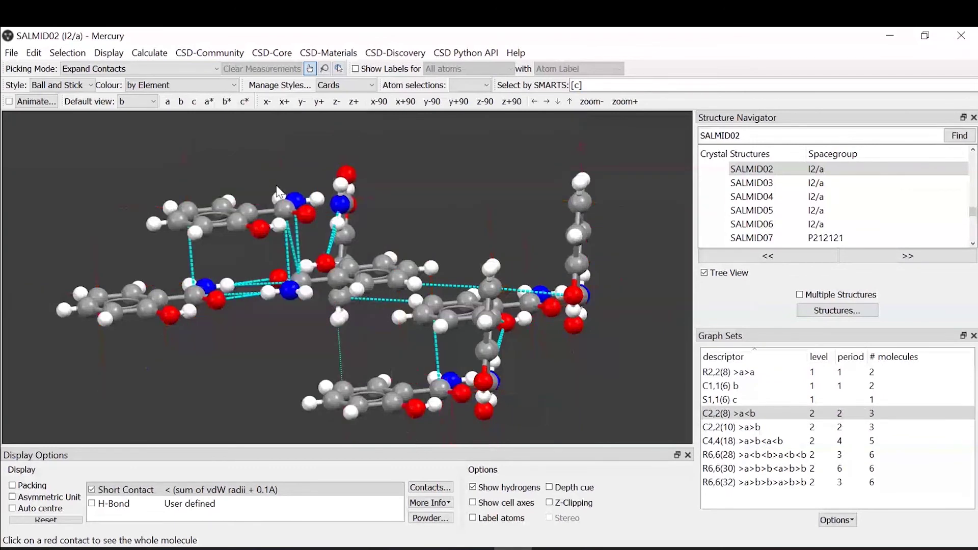
{"action": "left_click_drag", "start_coordinate": [287, 277], "coordinate": [275, 325]}
{"action": "left_click_drag", "start_coordinate": [577, 210], "coordinate": [458, 287]}
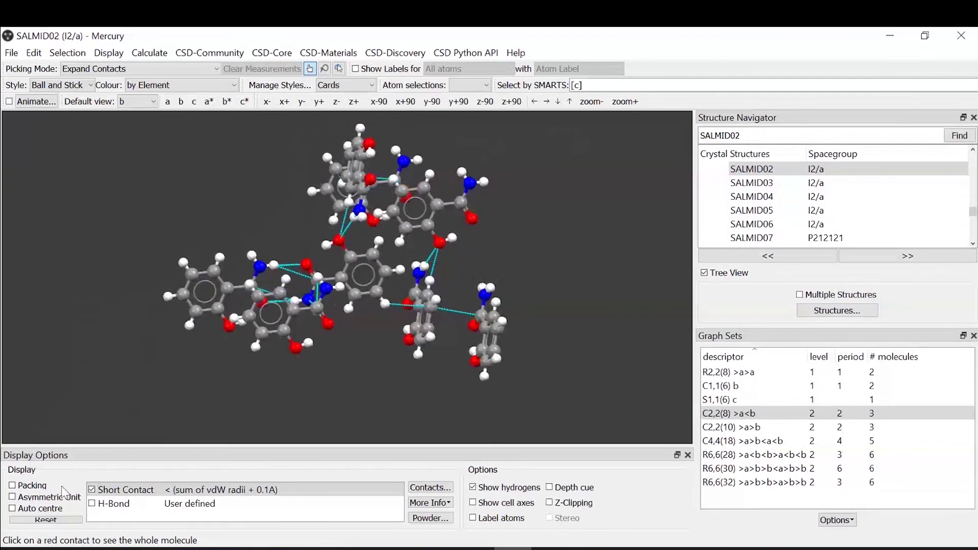
{"action": "left_click_drag", "start_coordinate": [348, 248], "coordinate": [265, 199]}
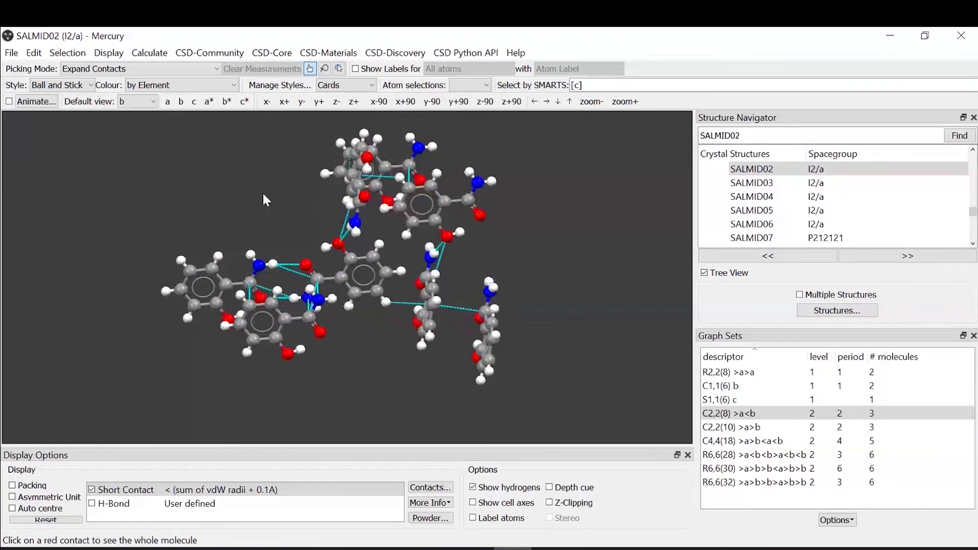
Step: Set the contact colour for long distances to white (#ffffff)
{"action": "left_click", "coordinate": [108, 53]}
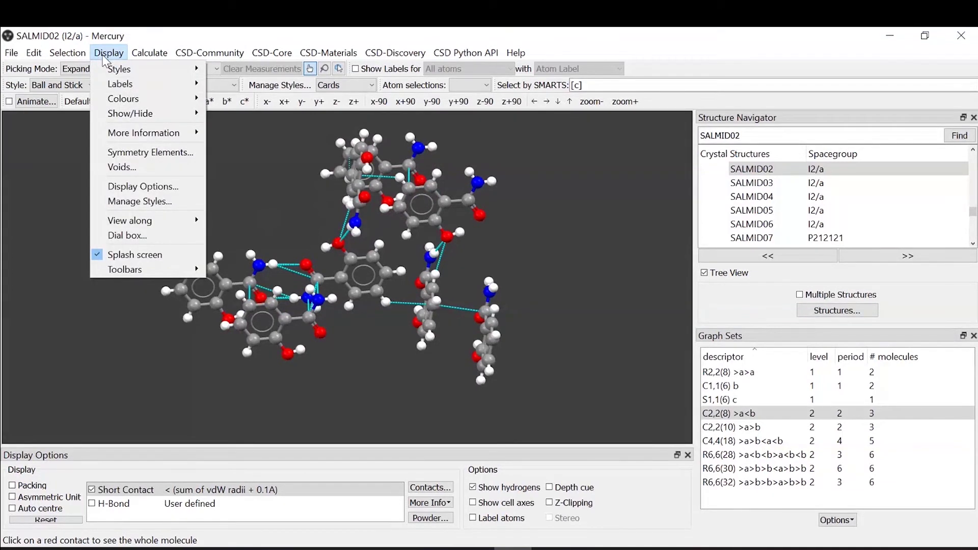
{"action": "mouse_move", "coordinate": [129, 98]}
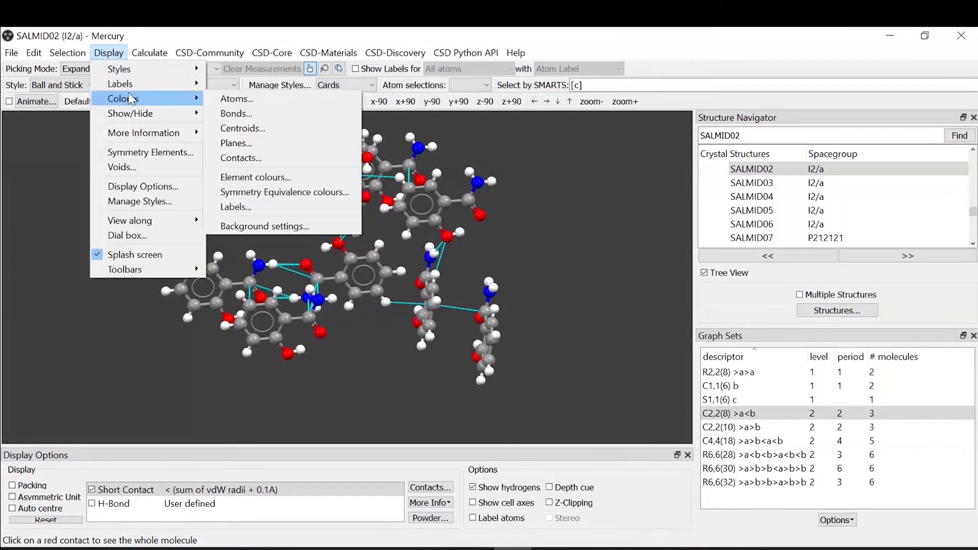
{"action": "left_click", "coordinate": [273, 158]}
{"action": "left_click_drag", "start_coordinate": [480, 159], "coordinate": [95, 155]}
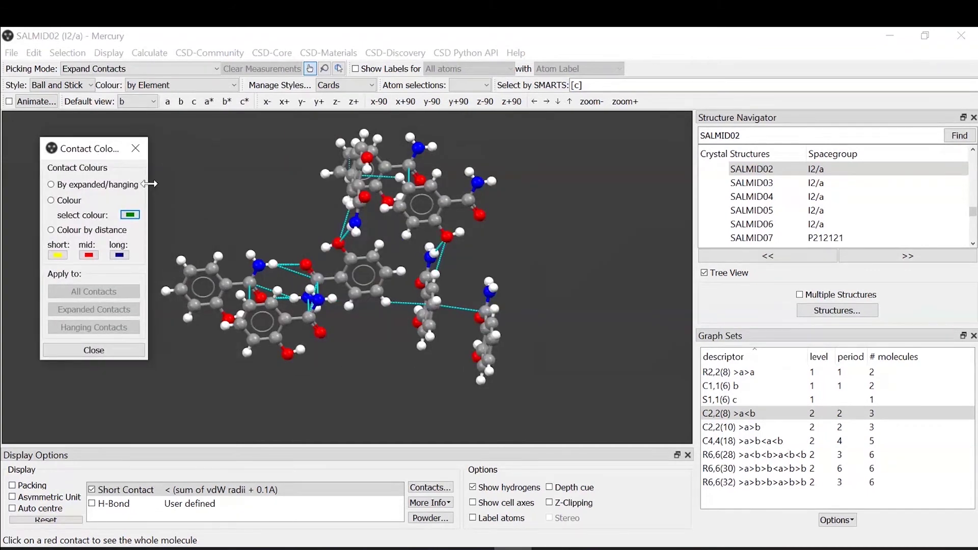
{"action": "left_click_drag", "start_coordinate": [148, 186], "coordinate": [172, 186]}
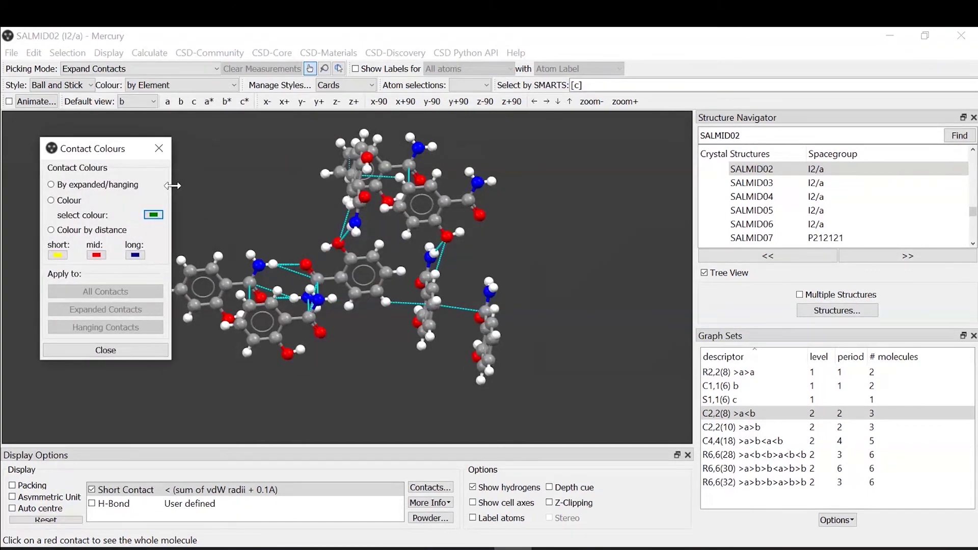
{"action": "left_click", "coordinate": [137, 257]}
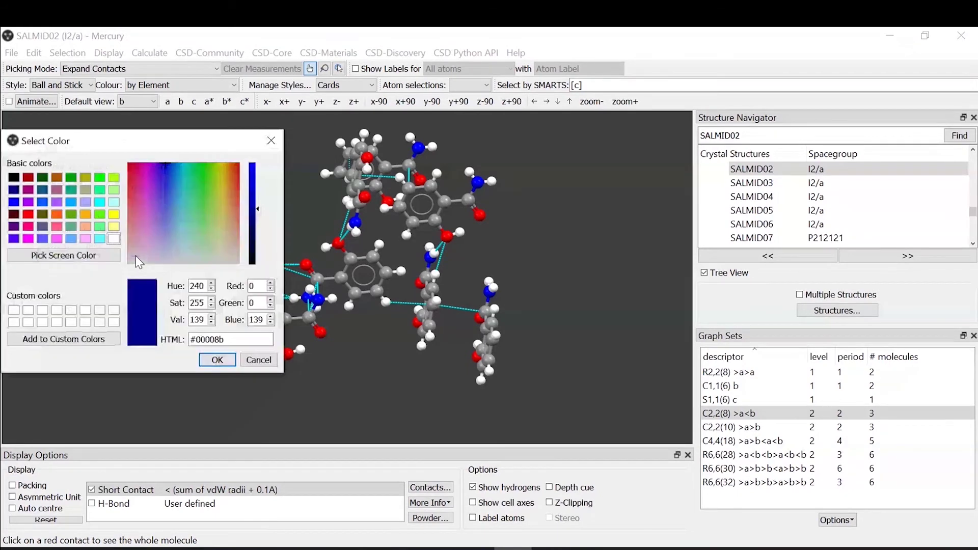
{"action": "left_click", "coordinate": [114, 239]}
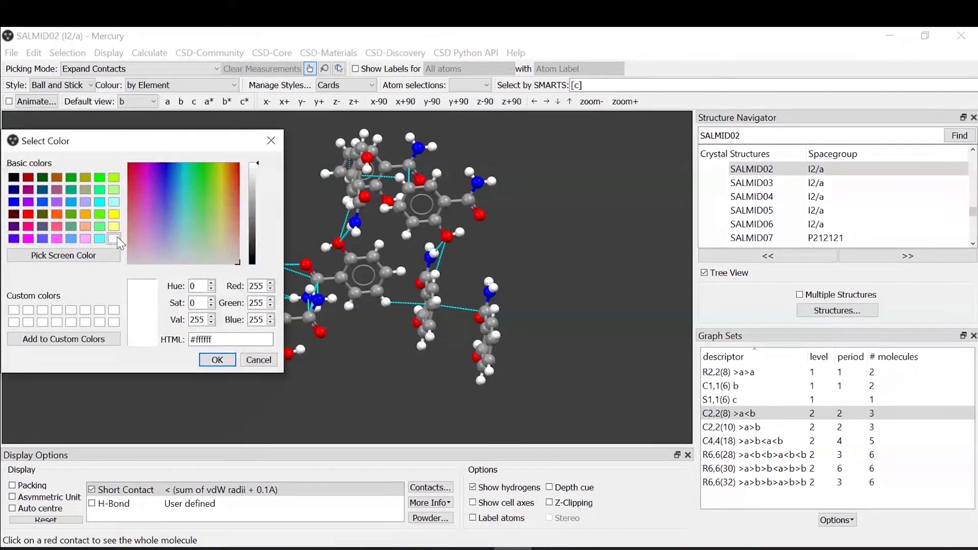
{"action": "left_click", "coordinate": [218, 360]}
Step: Colour all contacts by distance and examine the recoloured contacts between the molecules up close
{"action": "left_click_drag", "start_coordinate": [135, 149], "coordinate": [115, 127]}
{"action": "left_click", "coordinate": [48, 212]}
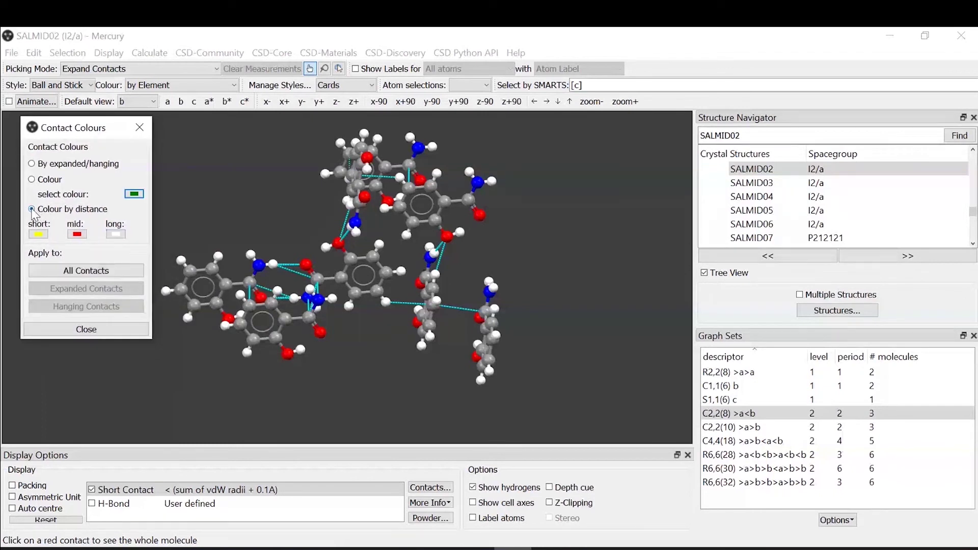
{"action": "left_click", "coordinate": [75, 274]}
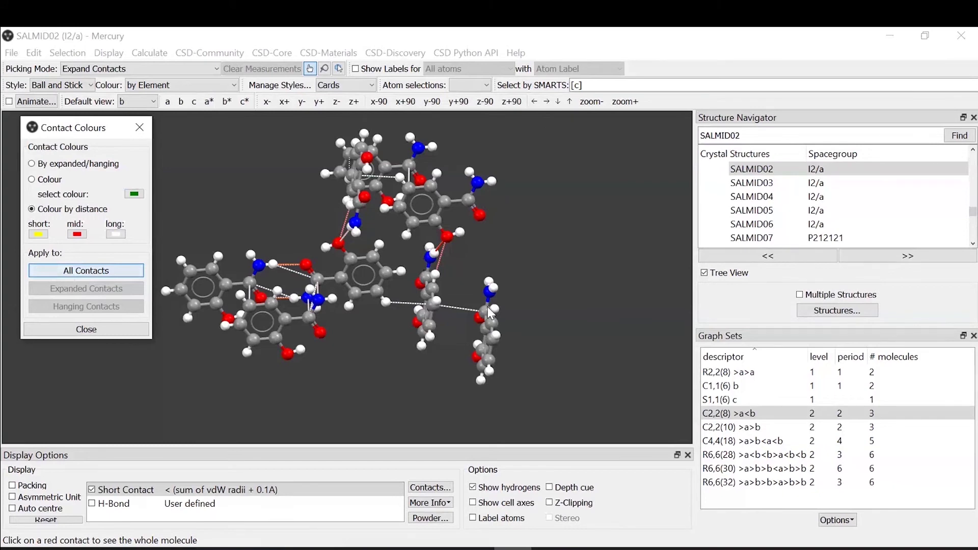
{"action": "scroll", "coordinate": [490, 313], "scroll_direction": "up", "scroll_amount": 5}
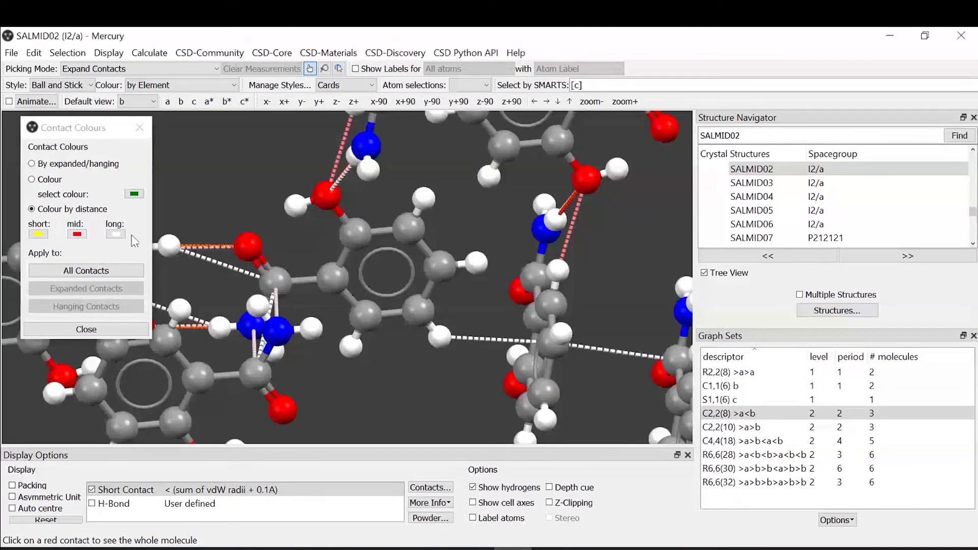
{"action": "scroll", "coordinate": [304, 246], "scroll_direction": "down", "scroll_amount": 2}
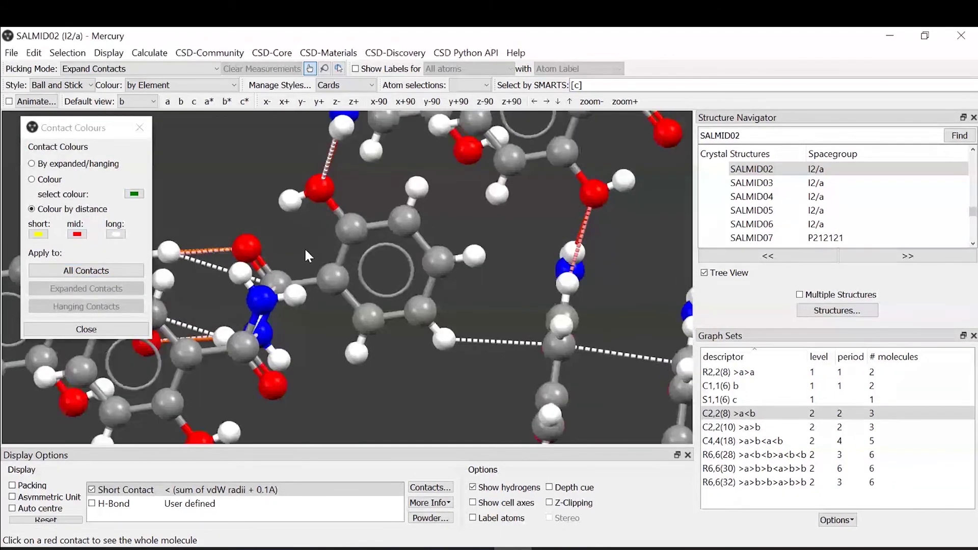
{"action": "scroll", "coordinate": [407, 298], "scroll_direction": "down", "scroll_amount": 5}
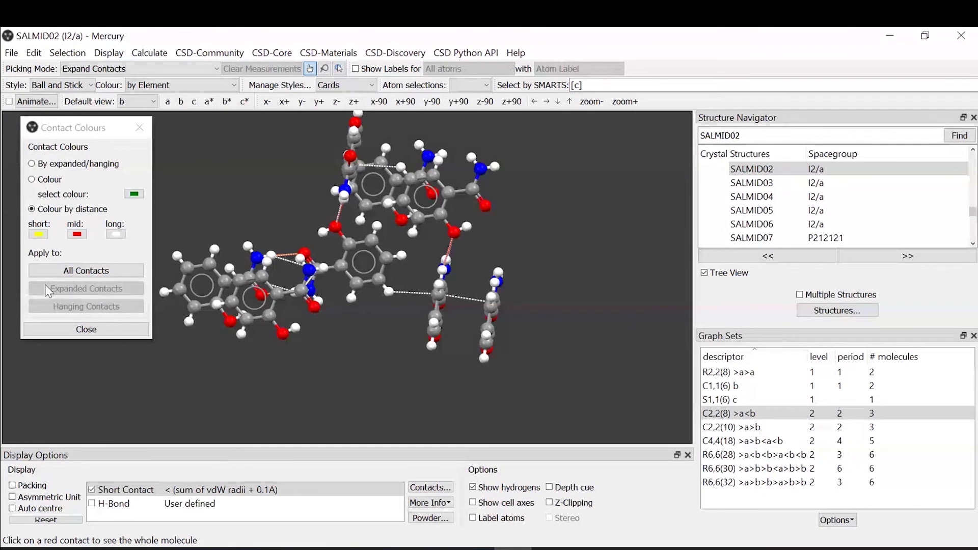
Step: Close the contact colour settings, reset the display to the single molecule and turn its ring face-on
{"action": "left_click", "coordinate": [52, 329]}
{"action": "left_click", "coordinate": [54, 520]}
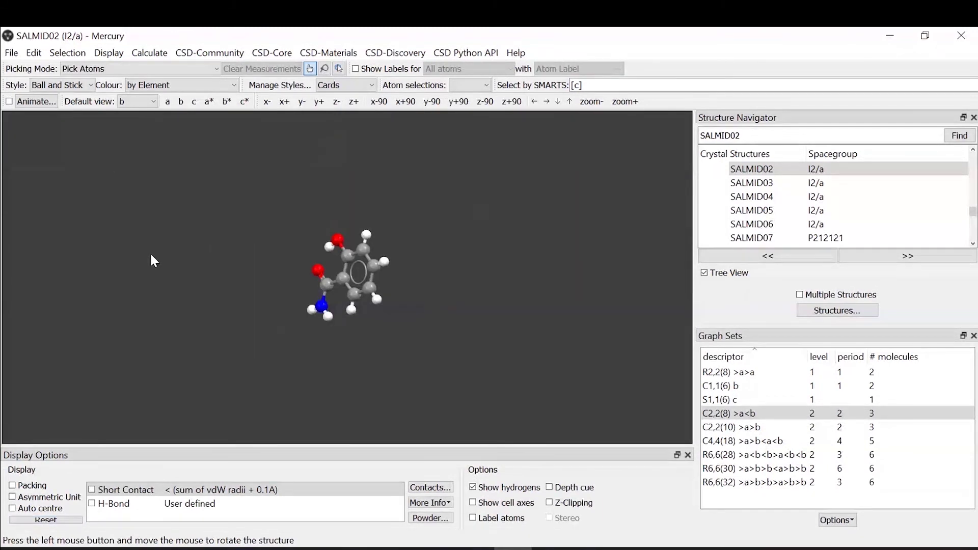
{"action": "left_click_drag", "start_coordinate": [152, 259], "coordinate": [365, 244]}
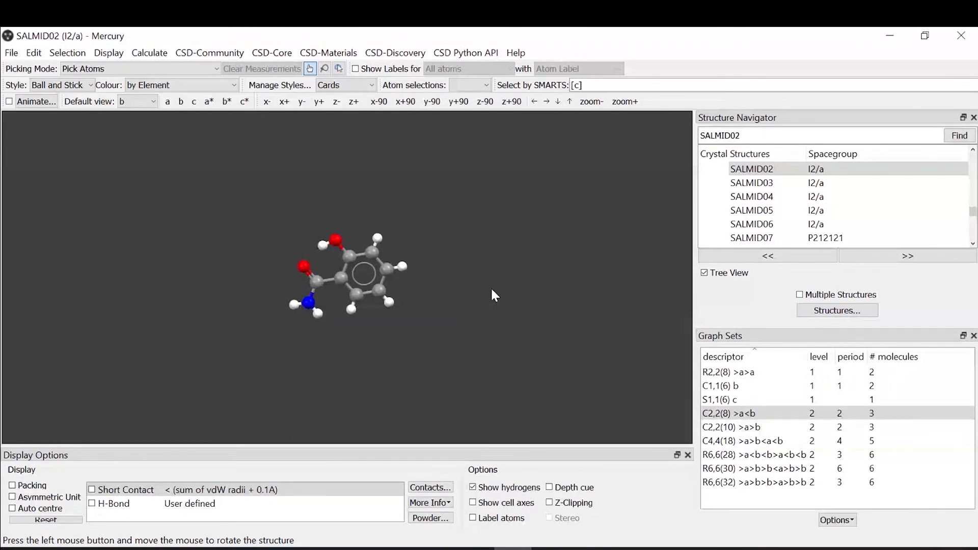
{"action": "left_click_drag", "start_coordinate": [491, 287], "coordinate": [447, 246]}
{"action": "left_click_drag", "start_coordinate": [384, 243], "coordinate": [322, 217]}
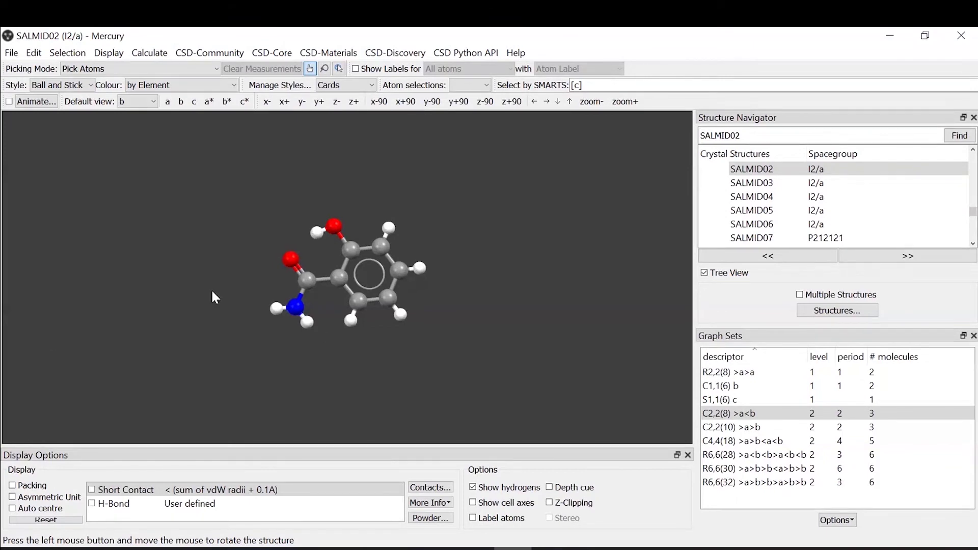
Step: Show the unit cell packing and orient it to view the molecules inside the cell
{"action": "left_click", "coordinate": [12, 485]}
{"action": "left_click_drag", "start_coordinate": [280, 314], "coordinate": [527, 302]}
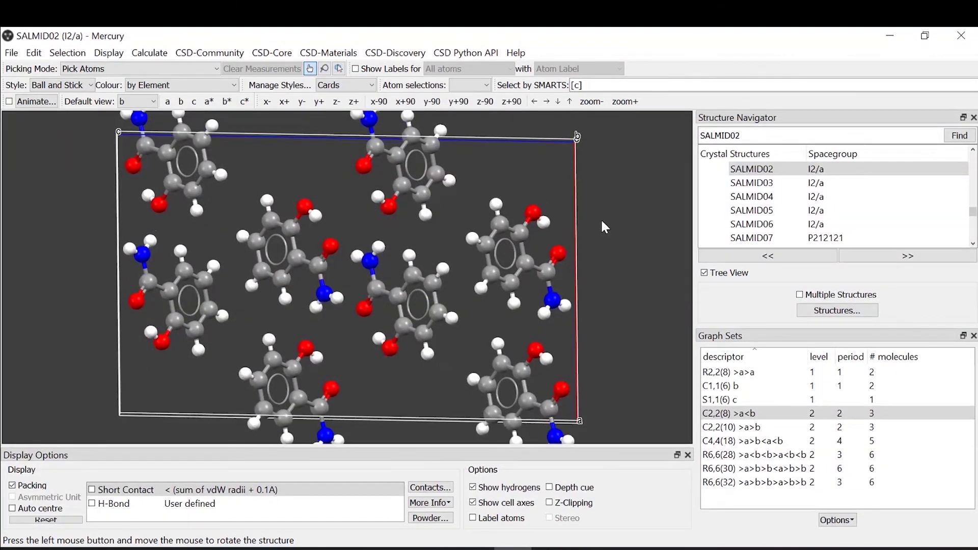
{"action": "scroll", "coordinate": [607, 193], "scroll_direction": "down", "scroll_amount": 3}
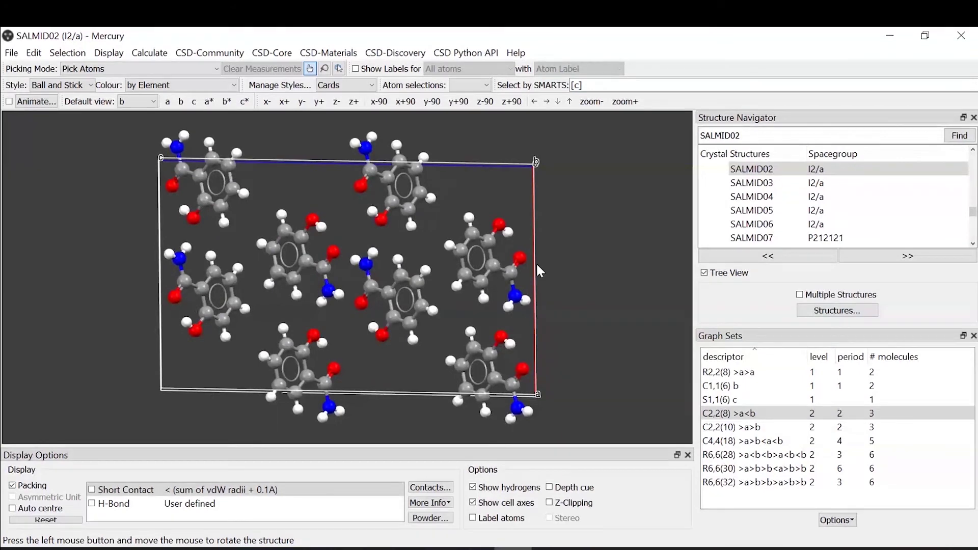
{"action": "mouse_move", "coordinate": [536, 262]}
{"action": "left_mouse_down"}
{"action": "mouse_move", "coordinate": [552, 258]}
{"action": "mouse_move", "coordinate": [549, 272]}
{"action": "left_mouse_up"}
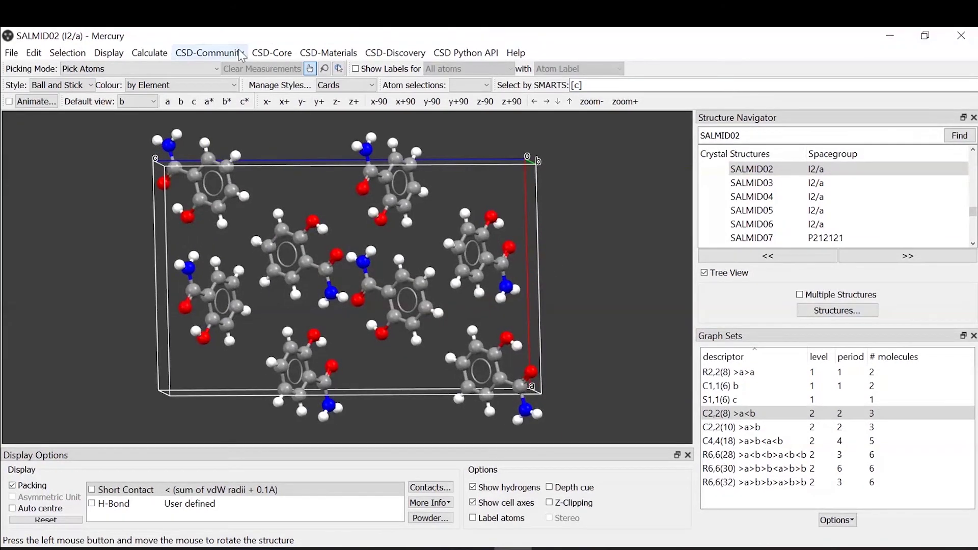
Step: Try extending the packing range to 1.5 along a, and reset the packing to one unit cell
{"action": "left_click", "coordinate": [158, 53]}
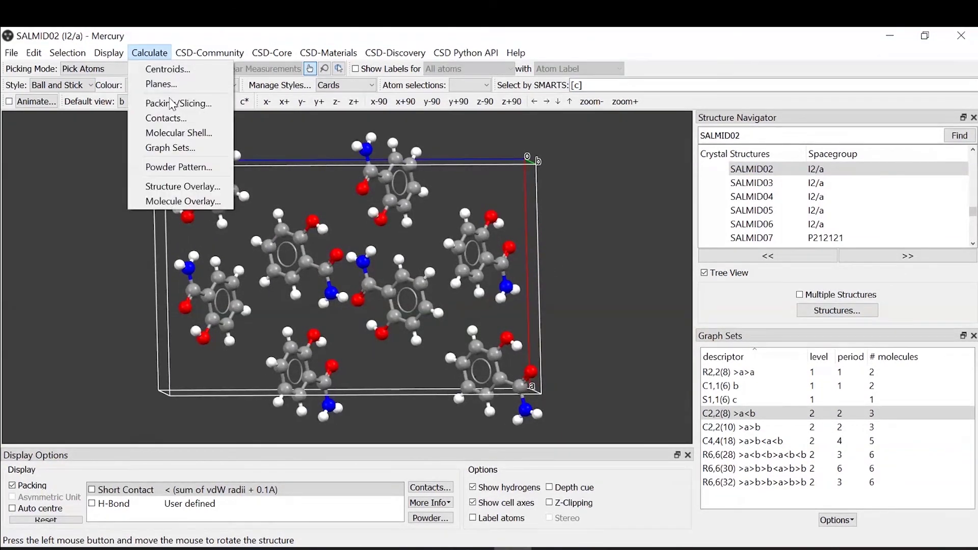
{"action": "left_click", "coordinate": [178, 103]}
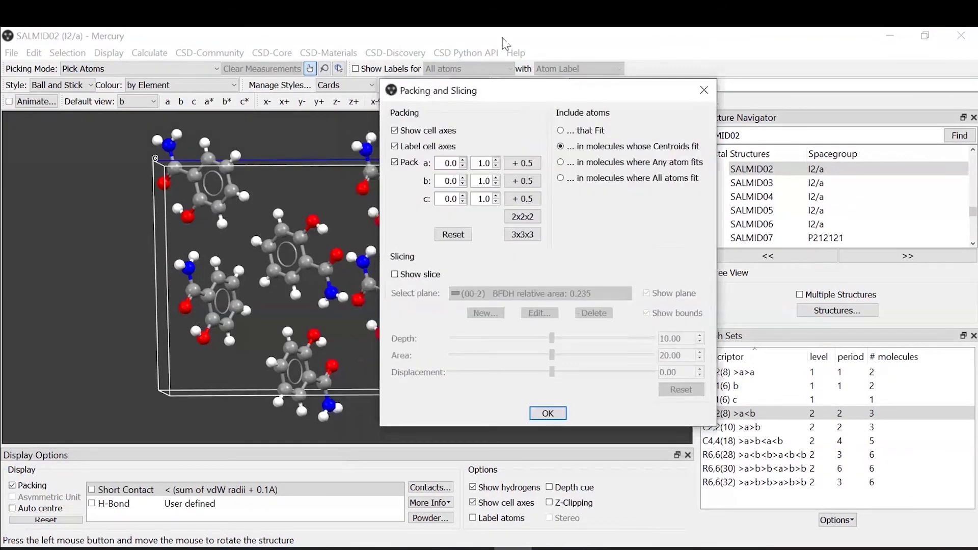
{"action": "left_click", "coordinate": [510, 163]}
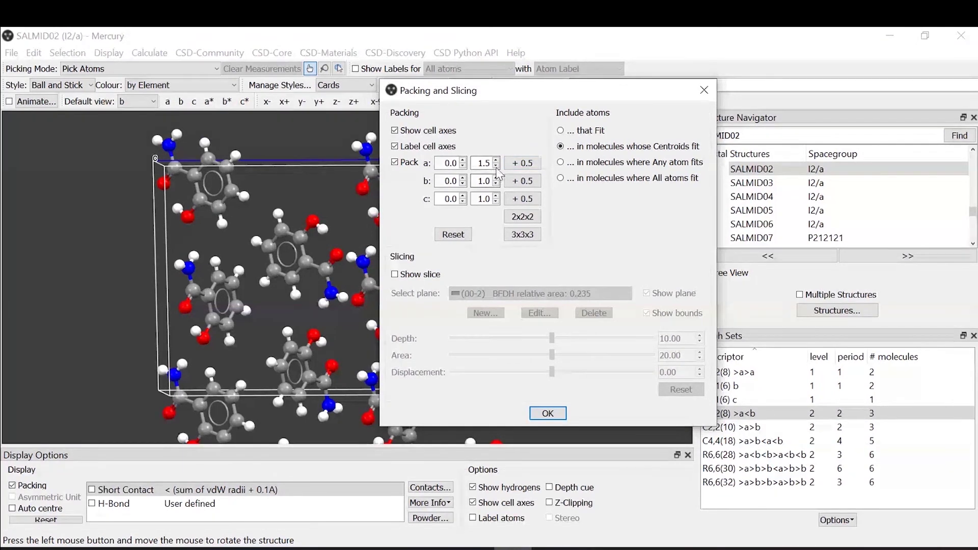
{"action": "left_click", "coordinate": [453, 234]}
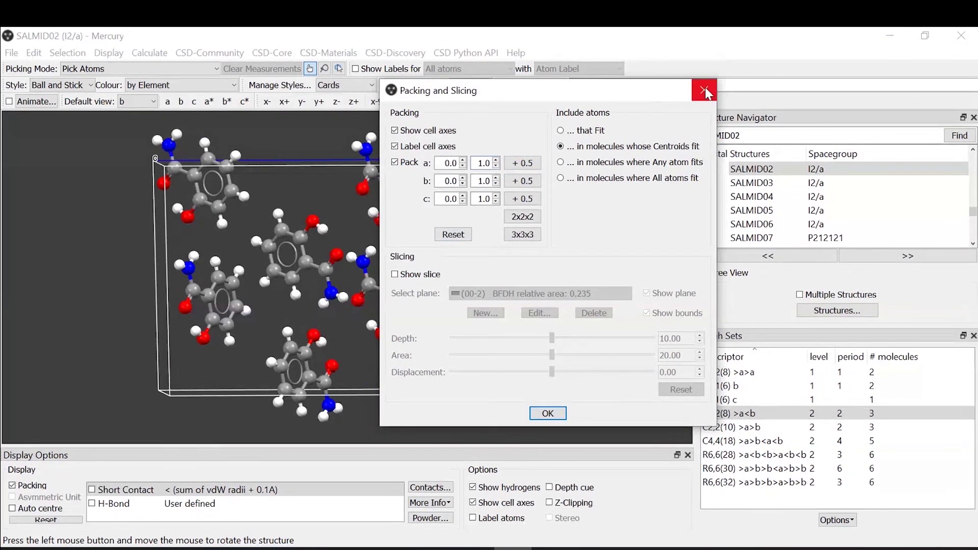
{"action": "left_click", "coordinate": [548, 414]}
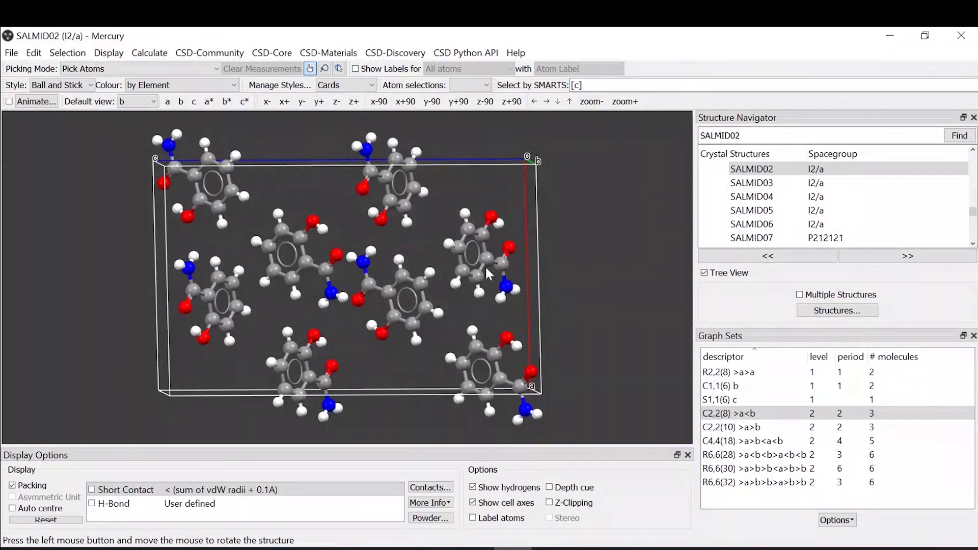
Step: Start a new centroid and lasso the amide group atoms N1, O1, C7, H5 and H6 of one molecule along the c axis edge
{"action": "left_click_drag", "start_coordinate": [603, 279], "coordinate": [504, 288]}
{"action": "left_click", "coordinate": [149, 52]}
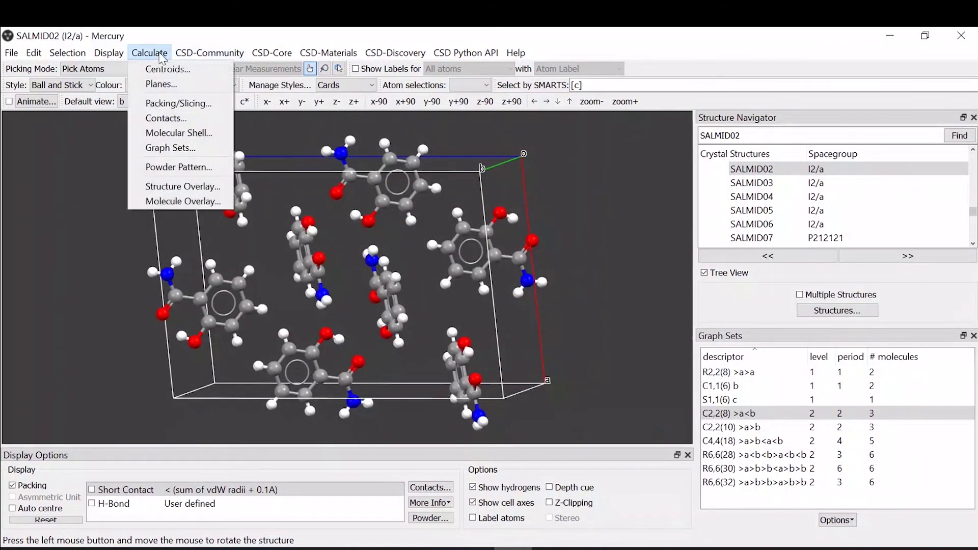
{"action": "left_click", "coordinate": [158, 70]}
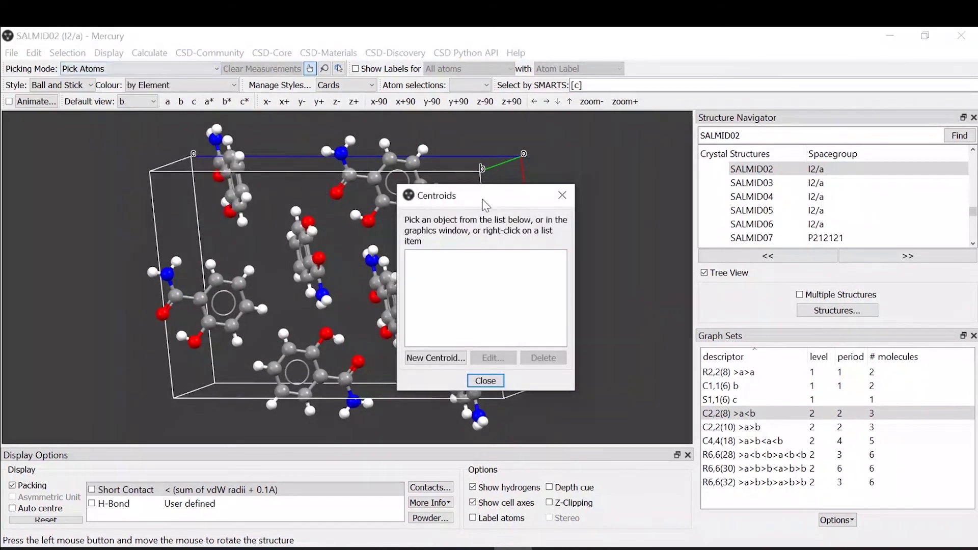
{"action": "left_click_drag", "start_coordinate": [489, 196], "coordinate": [681, 106]}
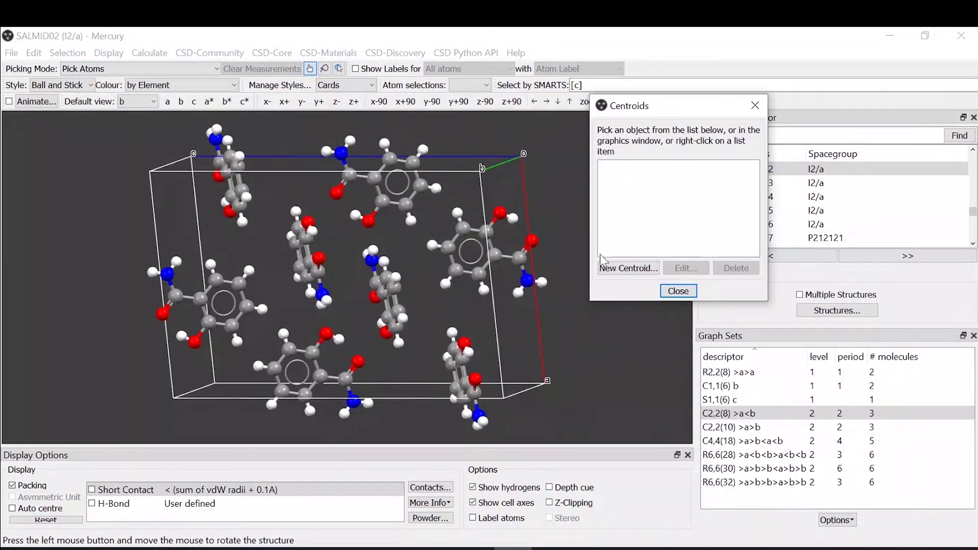
{"action": "left_click", "coordinate": [609, 268]}
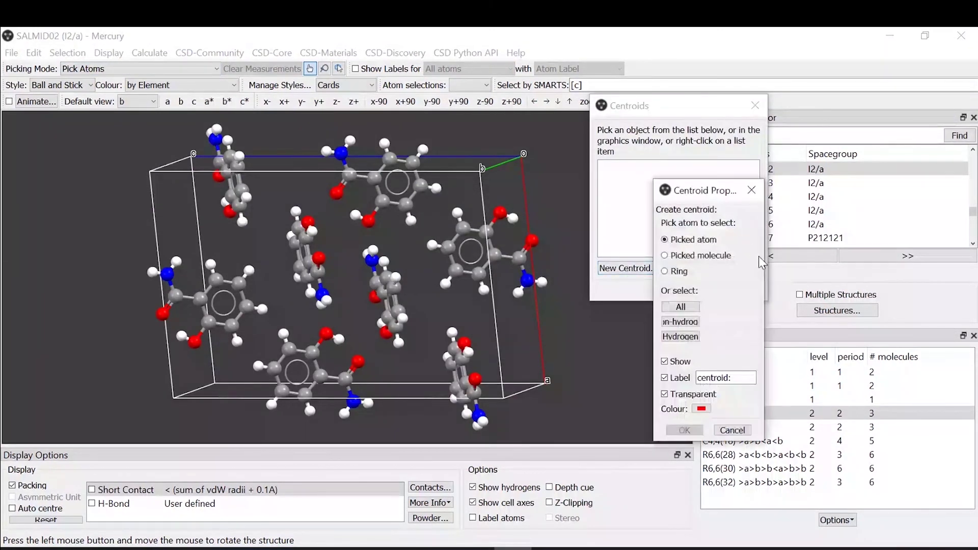
{"action": "left_click_drag", "start_coordinate": [764, 263], "coordinate": [826, 261]}
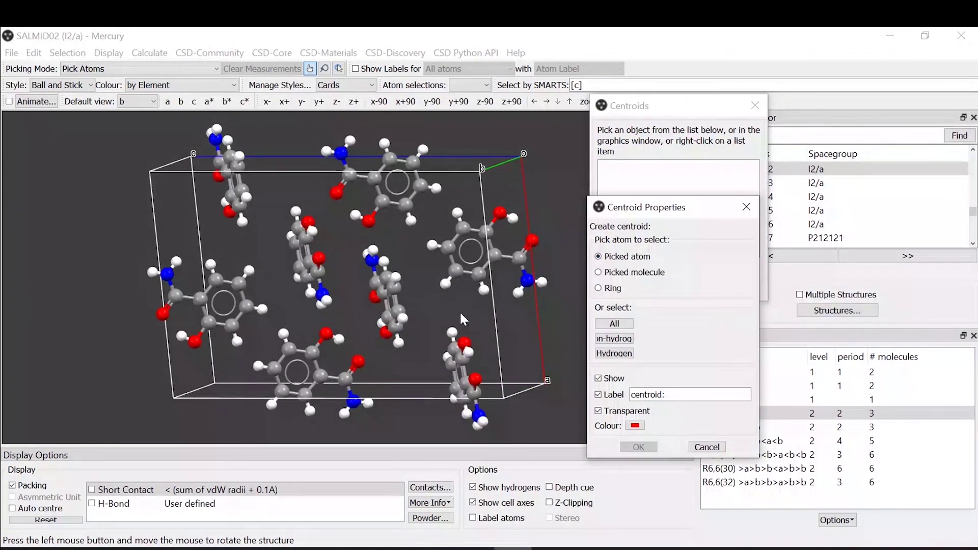
{"action": "left_click_drag", "start_coordinate": [461, 318], "coordinate": [467, 315]}
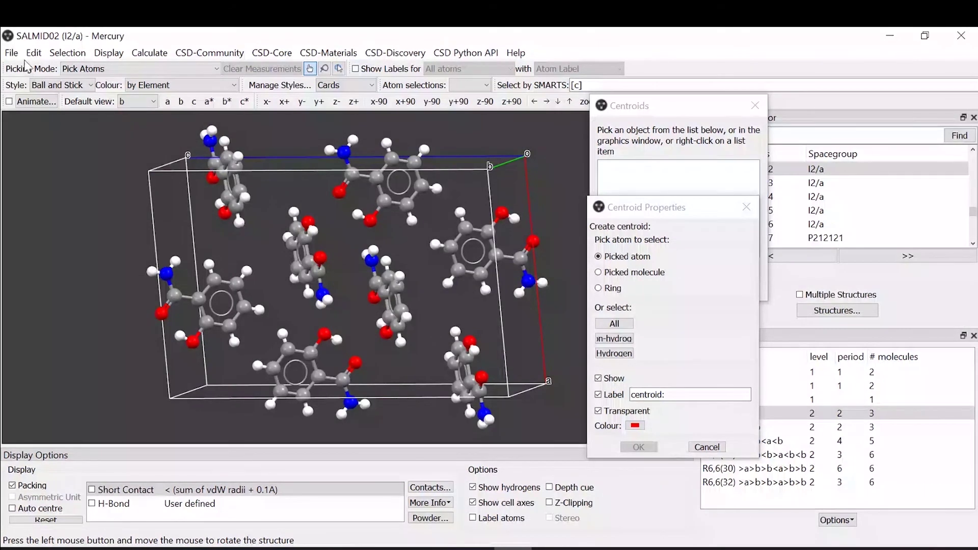
{"action": "left_click", "coordinate": [102, 68]}
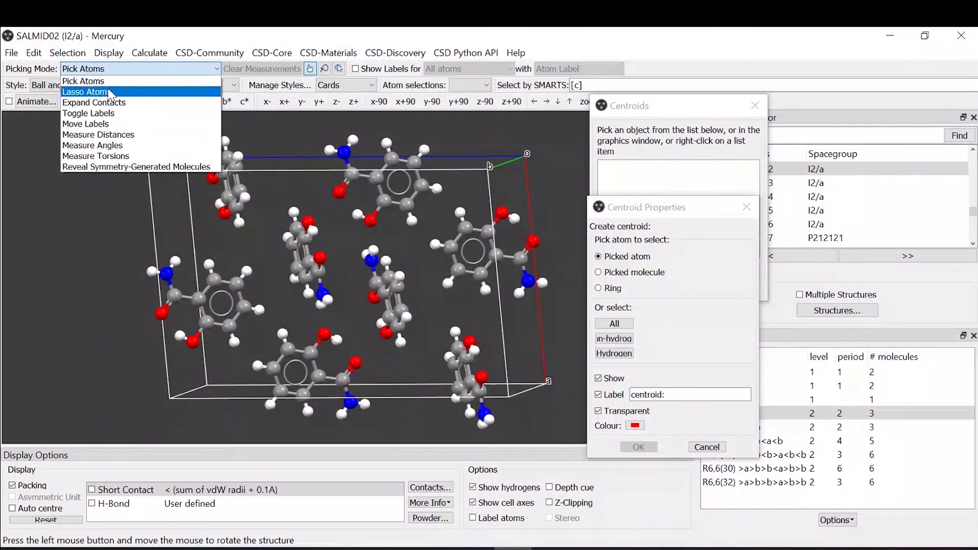
{"action": "left_click", "coordinate": [111, 92]}
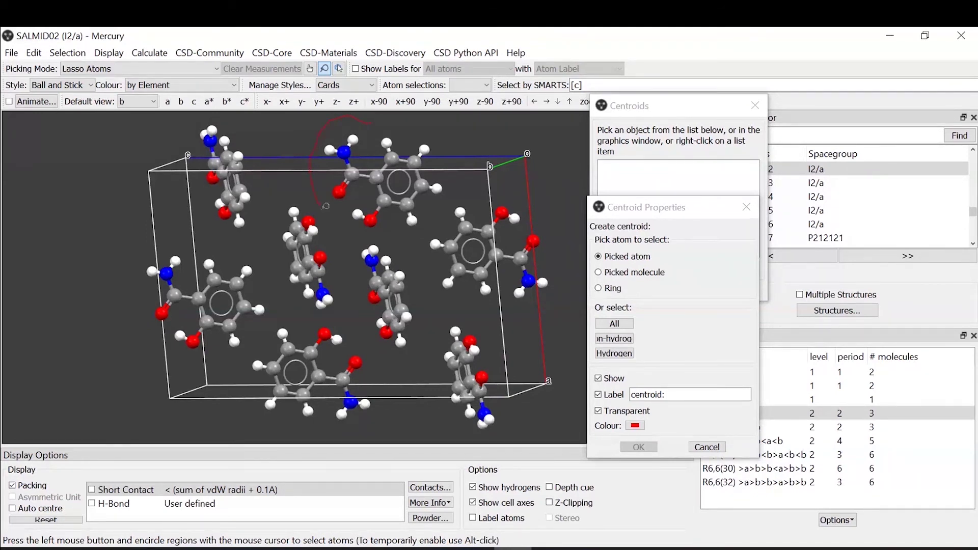
{"action": "mouse_move", "coordinate": [372, 160]}
{"action": "left_mouse_down"}
{"action": "mouse_move", "coordinate": [372, 130]}
{"action": "mouse_move", "coordinate": [342, 116]}
{"action": "left_mouse_up"}
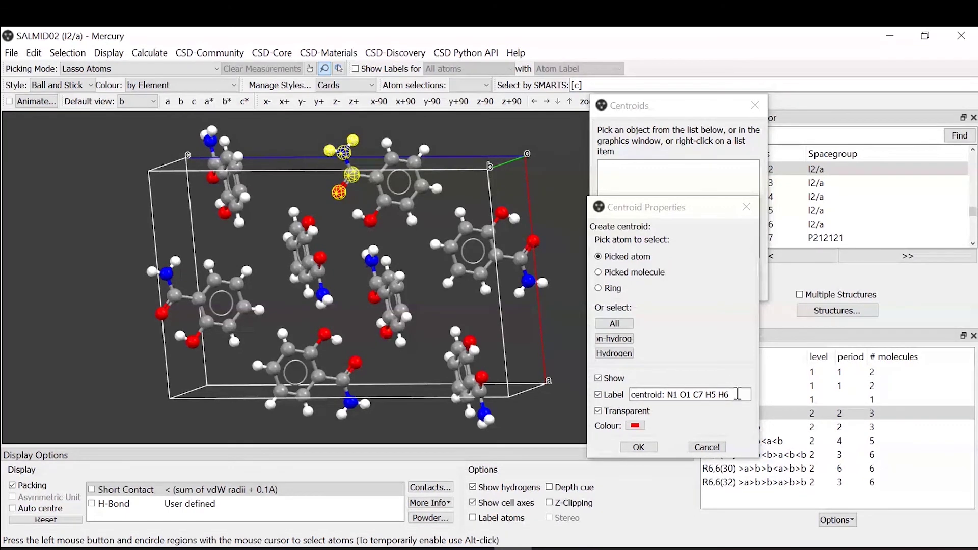
Step: Create the amide centroid with the label "centroid 1" and a bright green colour (#00ff00)
{"action": "left_click", "coordinate": [737, 394]}
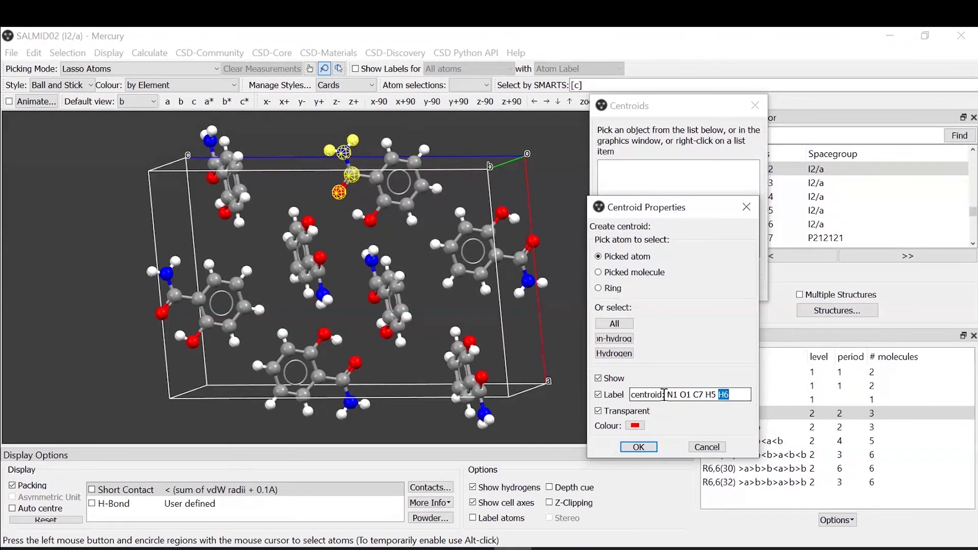
{"action": "left_click", "coordinate": [663, 395]}
{"action": "left_click_drag", "start_coordinate": [664, 395], "coordinate": [734, 392]}
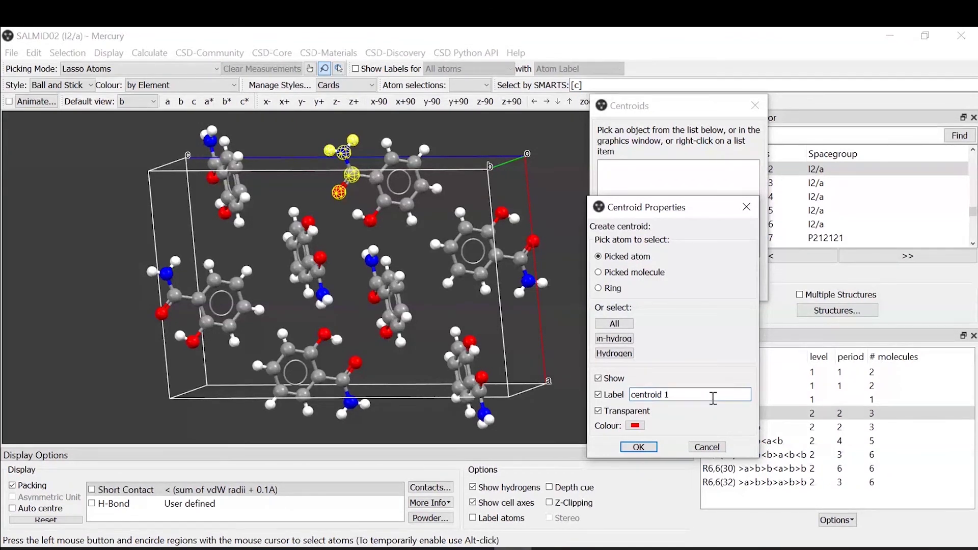
{"action": "left_click", "coordinate": [634, 427]}
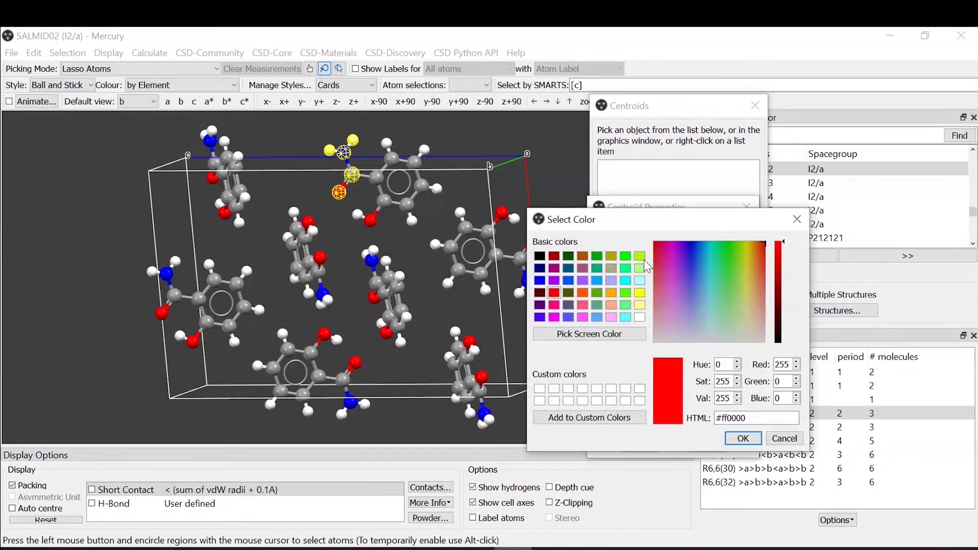
{"action": "left_click", "coordinate": [626, 256]}
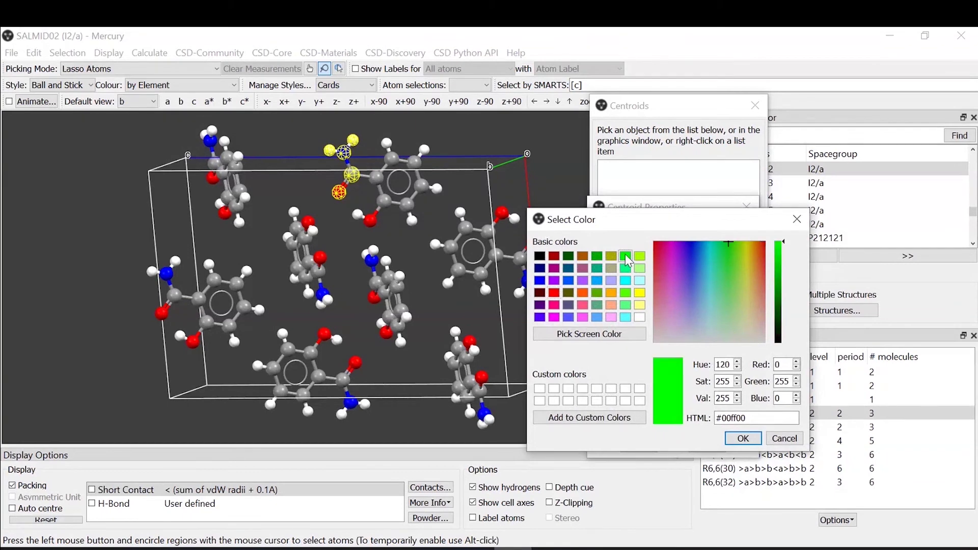
{"action": "left_click", "coordinate": [743, 439]}
{"action": "left_click_drag", "start_coordinate": [696, 213], "coordinate": [682, 193]}
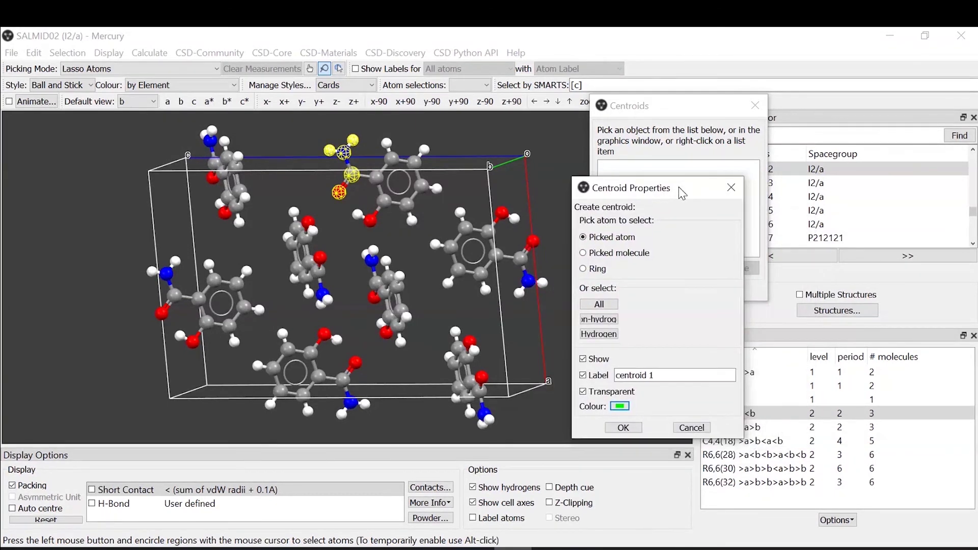
{"action": "left_click", "coordinate": [624, 428]}
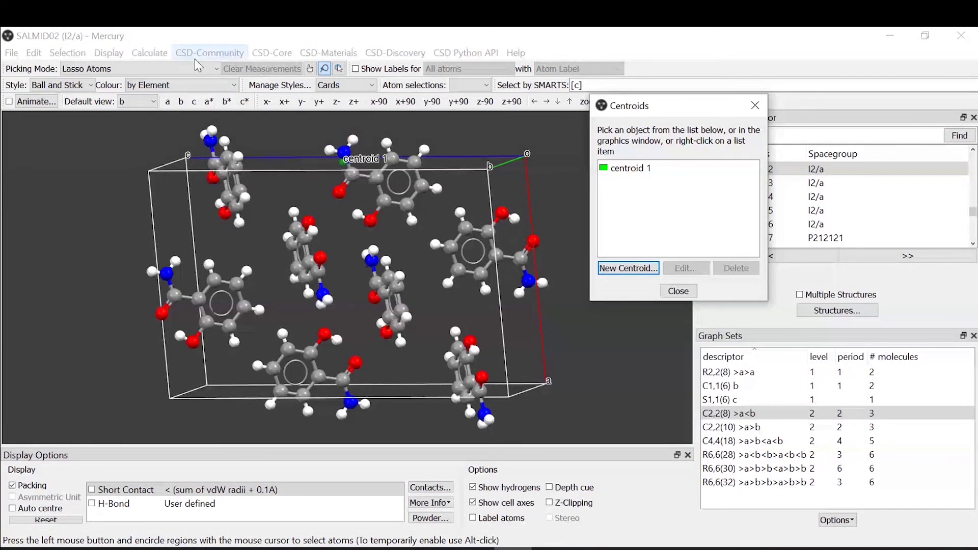
Step: Set the picking mode back to Pick Atoms and rotate the packed cell to view the new centroid
{"action": "left_click", "coordinate": [310, 68]}
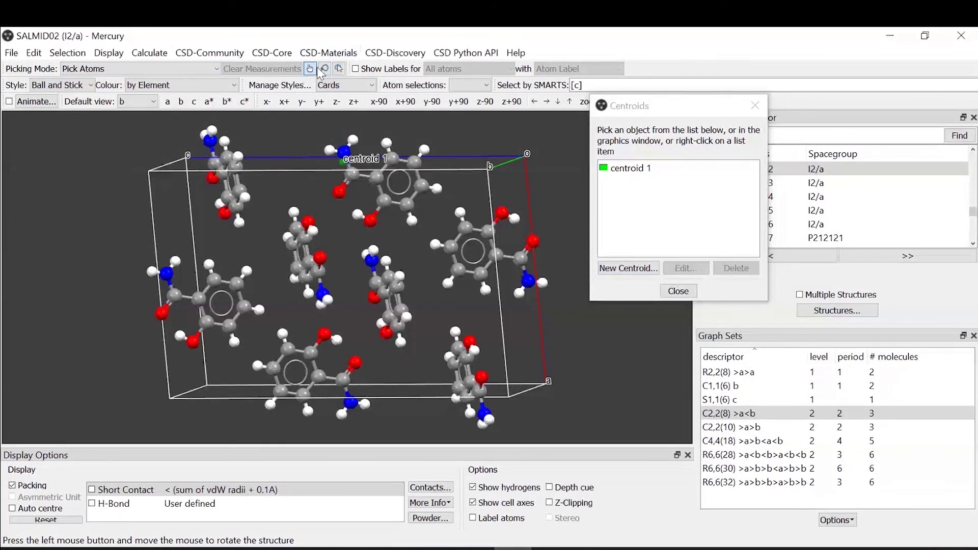
{"action": "left_click", "coordinate": [118, 77]}
{"action": "left_click", "coordinate": [121, 82]}
{"action": "left_click_drag", "start_coordinate": [385, 160], "coordinate": [579, 166]}
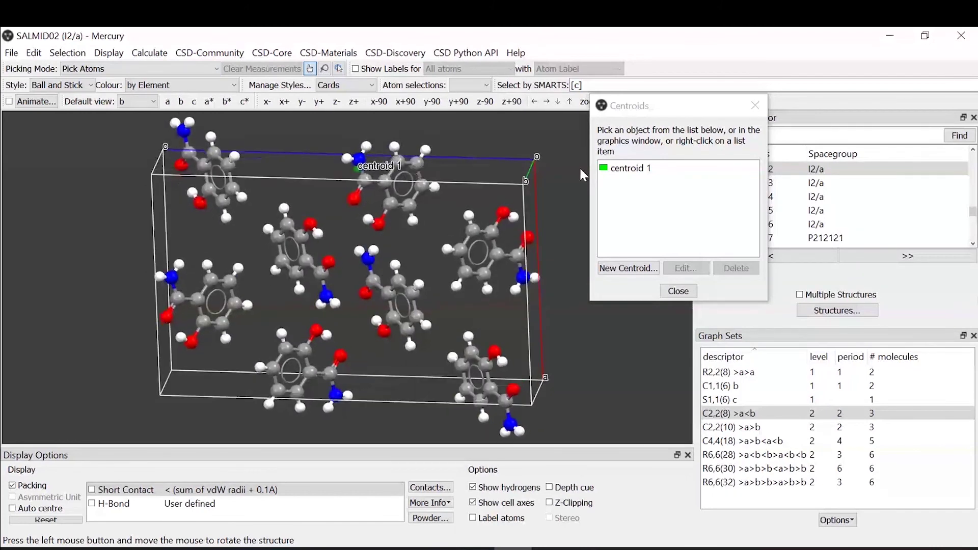
Step: Turn off transparency for centroid 1 and close the centroid settings
{"action": "left_click", "coordinate": [672, 170]}
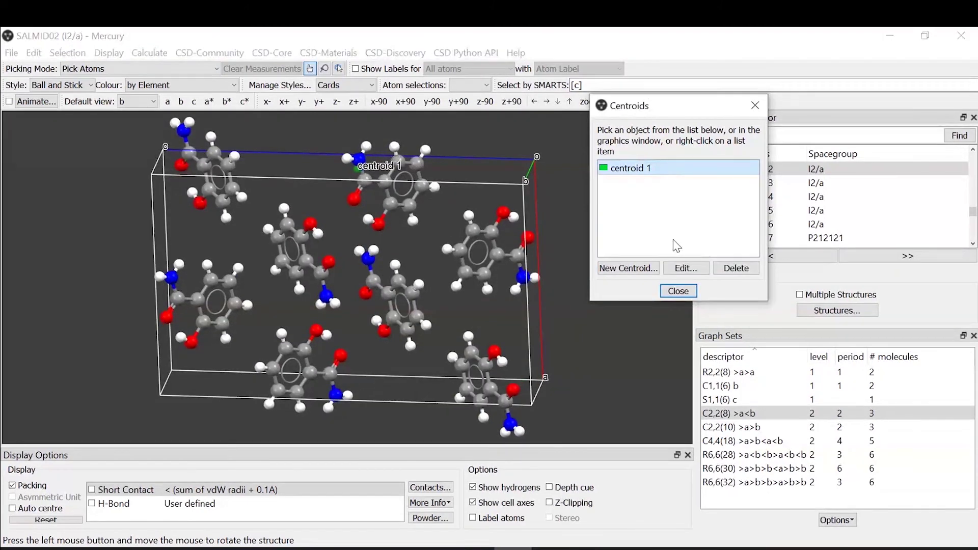
{"action": "left_click", "coordinate": [686, 268]}
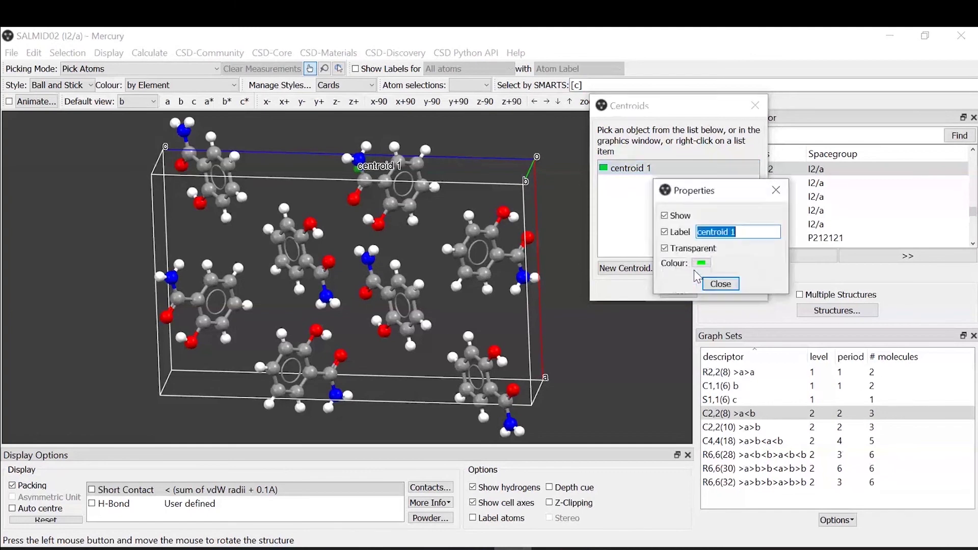
{"action": "left_click", "coordinate": [665, 249]}
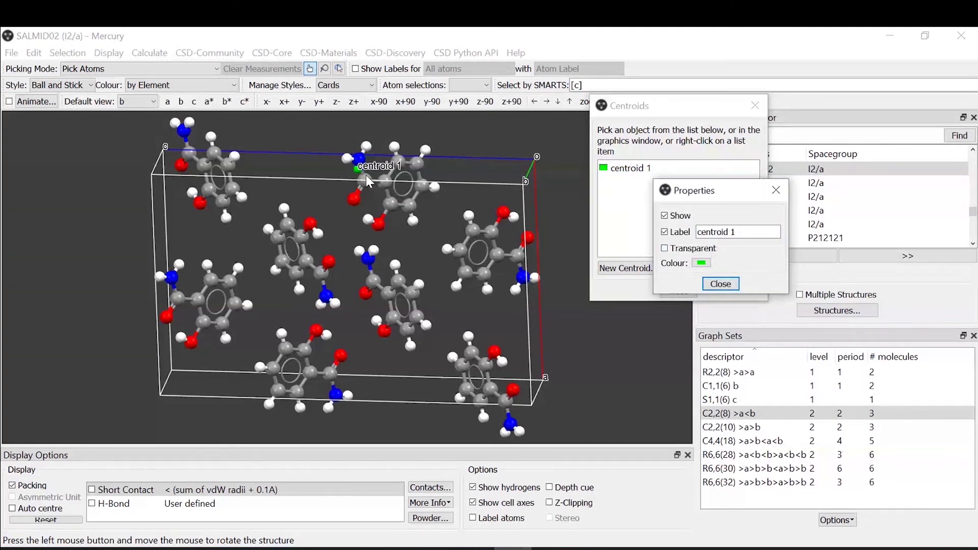
{"action": "mouse_move", "coordinate": [355, 179]}
{"action": "left_mouse_down"}
{"action": "mouse_move", "coordinate": [381, 179]}
{"action": "mouse_move", "coordinate": [362, 173]}
{"action": "left_mouse_up"}
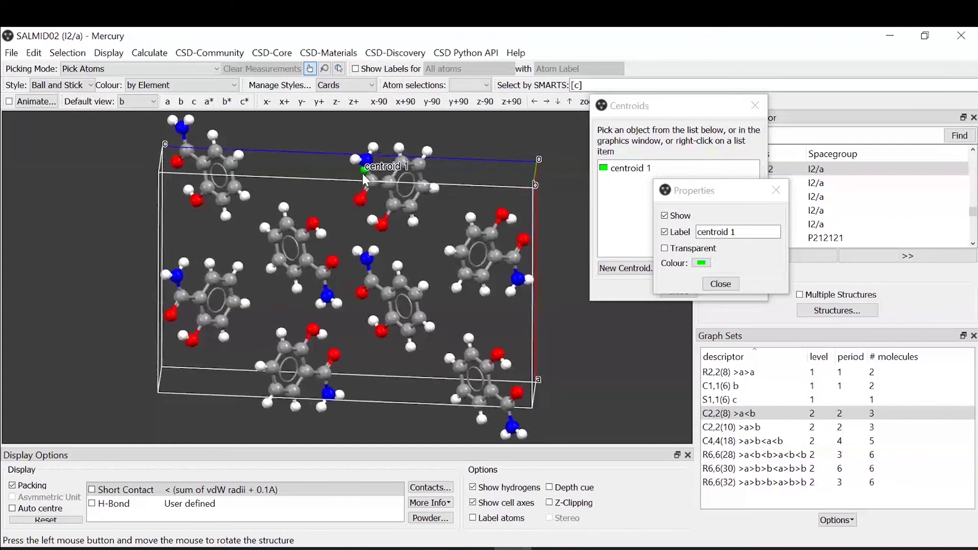
{"action": "left_click", "coordinate": [723, 286]}
{"action": "left_click", "coordinate": [678, 290]}
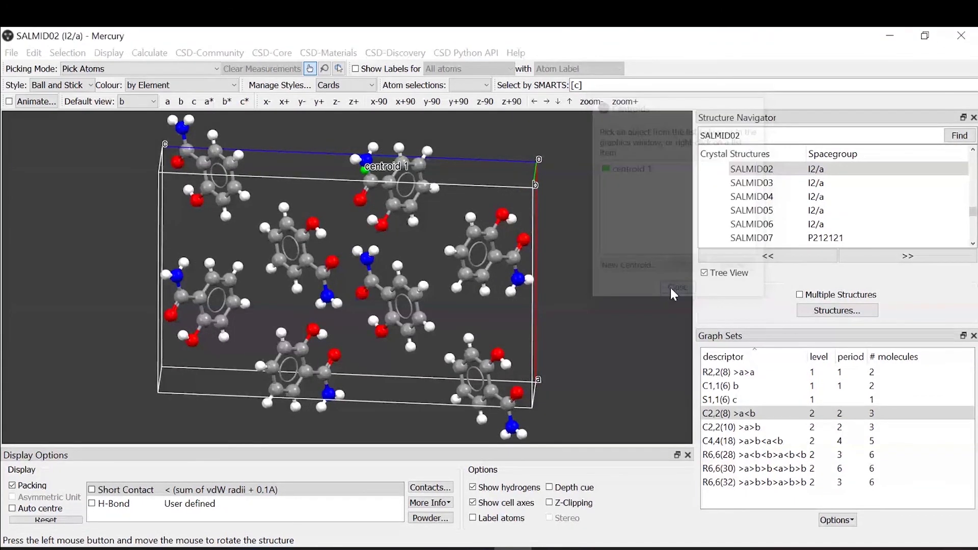
Step: Start defining a new mean plane for the packed structure, keeping its enlarged settings clear of the molecules
{"action": "left_click_drag", "start_coordinate": [384, 270], "coordinate": [387, 308]}
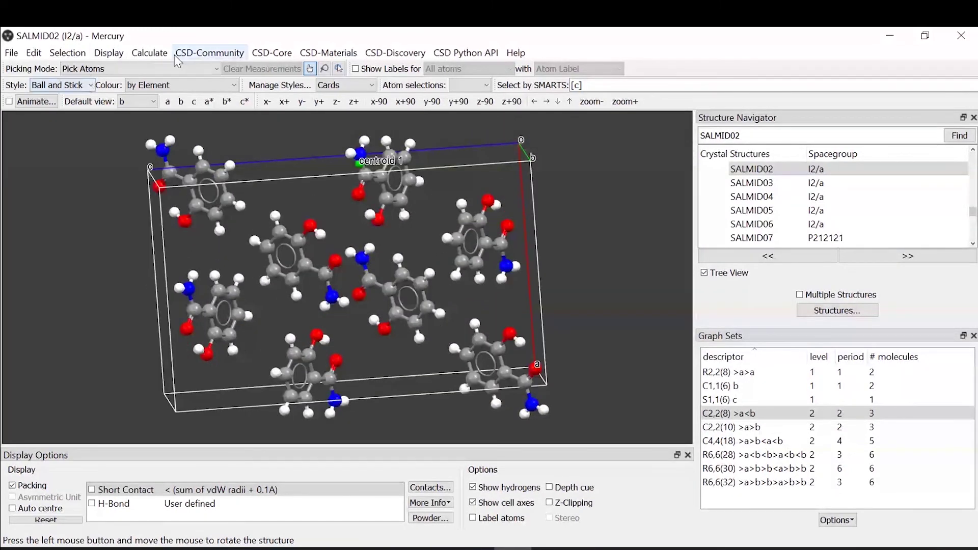
{"action": "left_click", "coordinate": [149, 53]}
{"action": "left_click", "coordinate": [162, 86]}
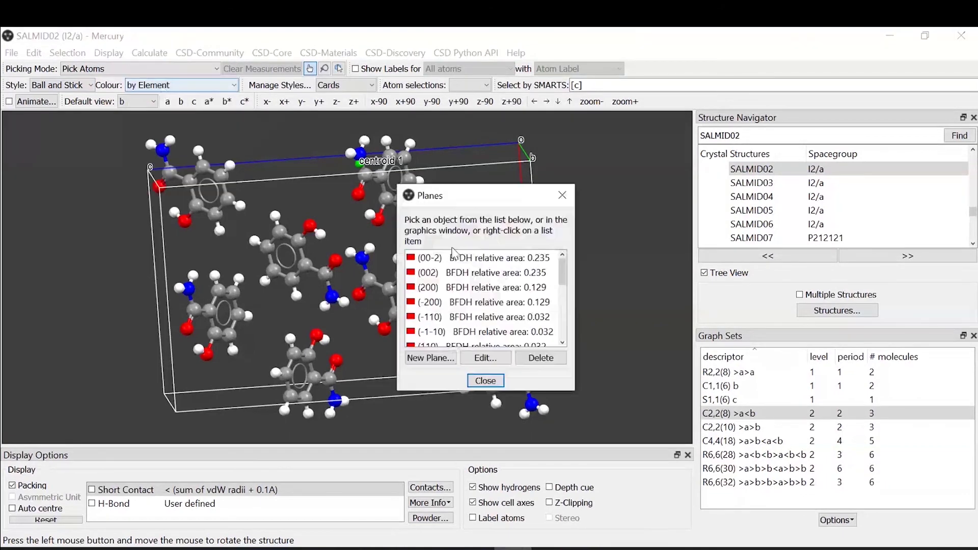
{"action": "left_click_drag", "start_coordinate": [455, 196], "coordinate": [606, 165]}
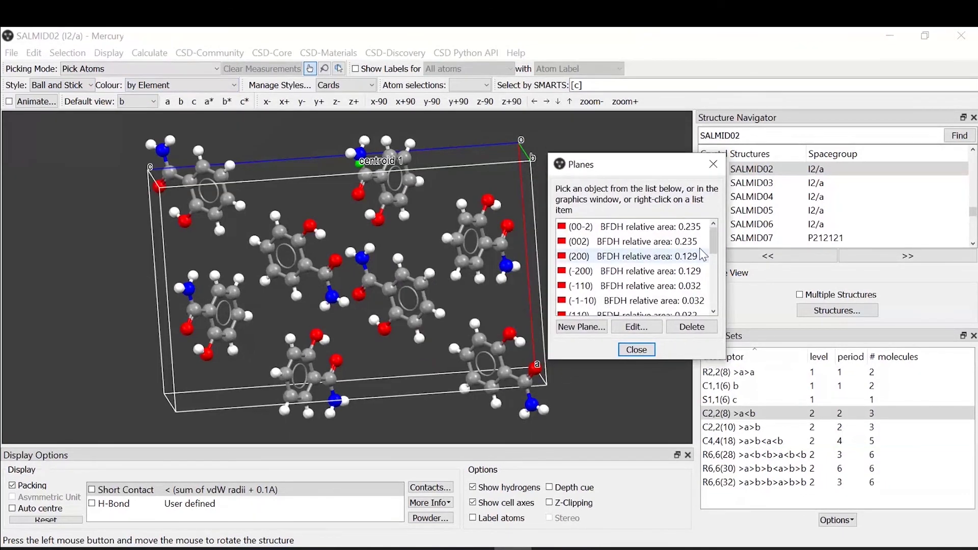
{"action": "left_click_drag", "start_coordinate": [714, 242], "coordinate": [598, 323]}
{"action": "left_click", "coordinate": [581, 327]}
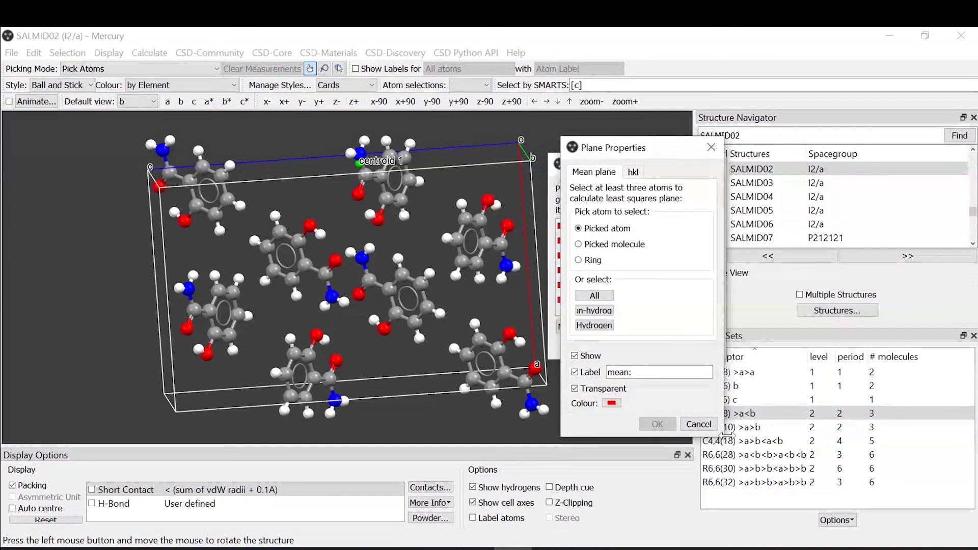
{"action": "left_click_drag", "start_coordinate": [722, 408], "coordinate": [783, 355]}
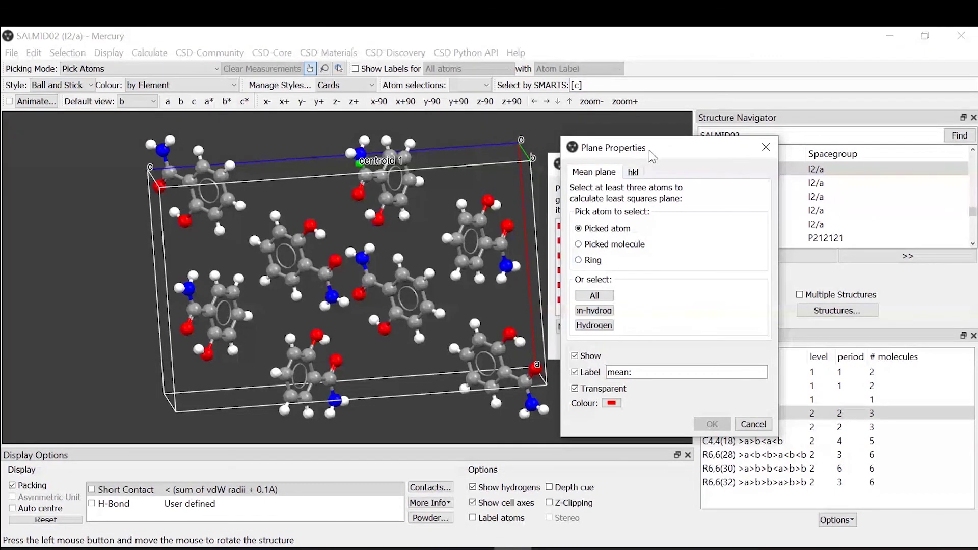
{"action": "mouse_move", "coordinate": [664, 151]}
{"action": "left_mouse_down"}
{"action": "mouse_move", "coordinate": [695, 142]}
{"action": "mouse_move", "coordinate": [677, 138]}
{"action": "left_mouse_up"}
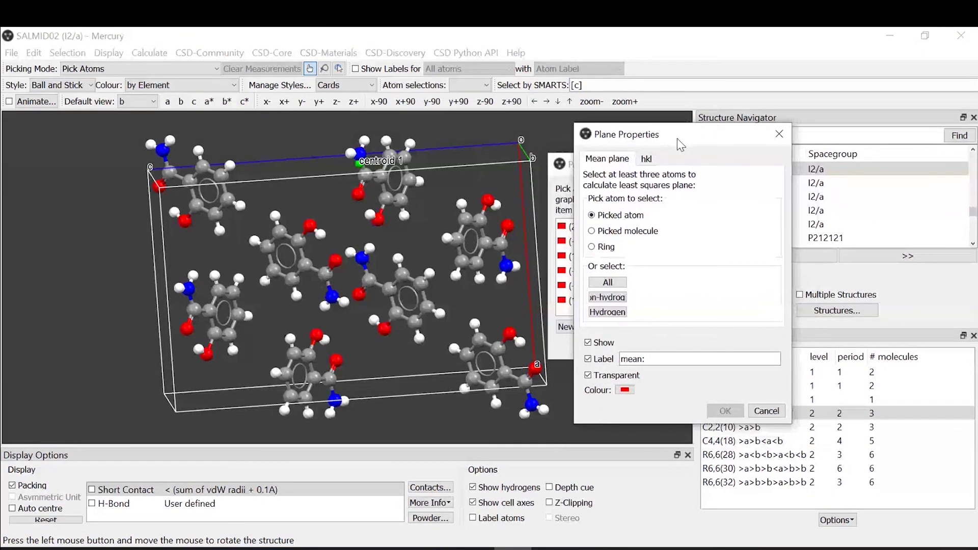
Step: Label the mean plane "plane 1" and base it on all atoms of the lower middle molecule using Picked molecule
{"action": "left_click", "coordinate": [592, 232]}
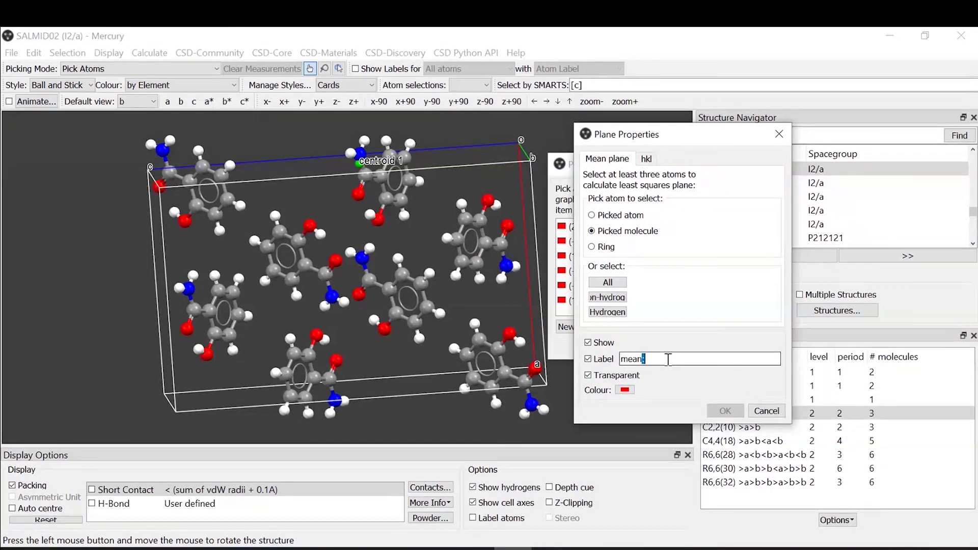
{"action": "double_click", "coordinate": [668, 359]}
{"action": "type", "text": "plane "}
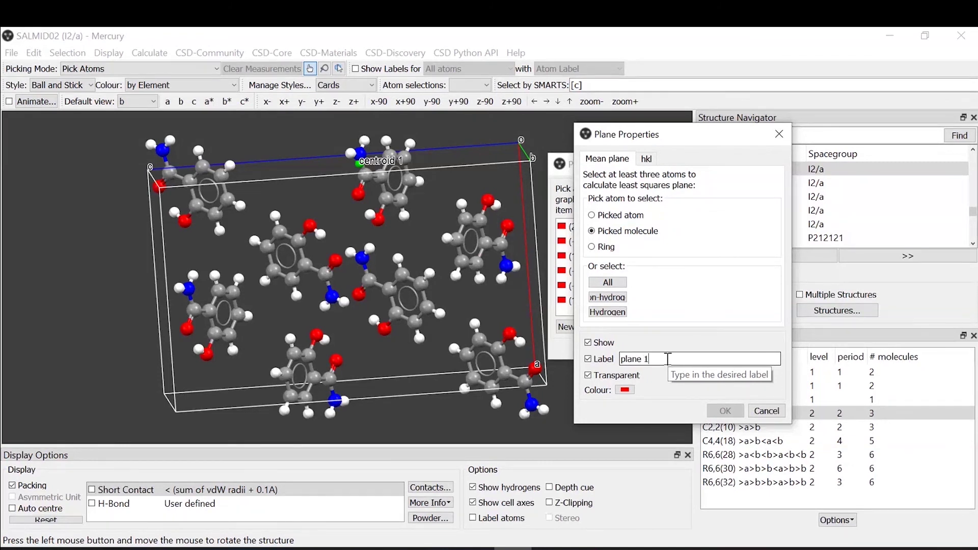
{"action": "type", "text": "1"}
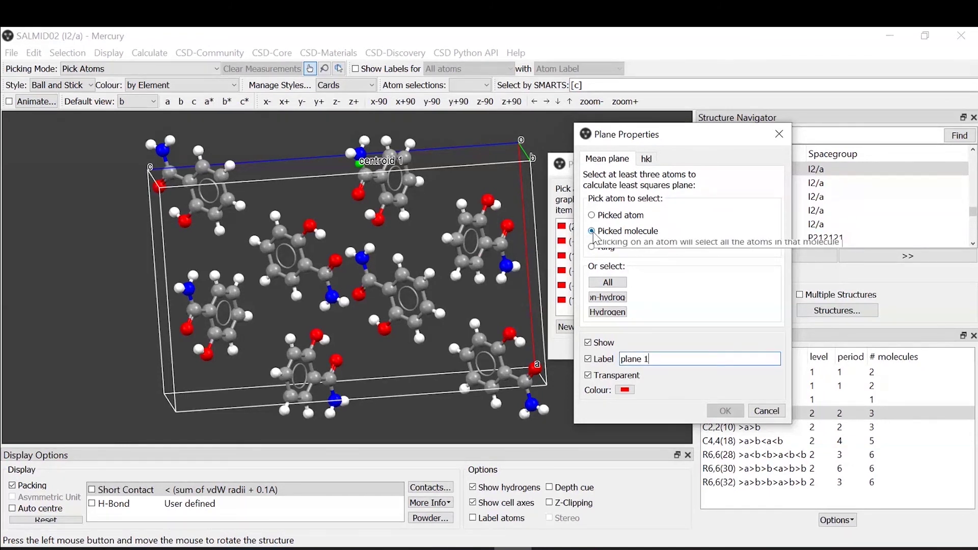
{"action": "left_click", "coordinate": [312, 356]}
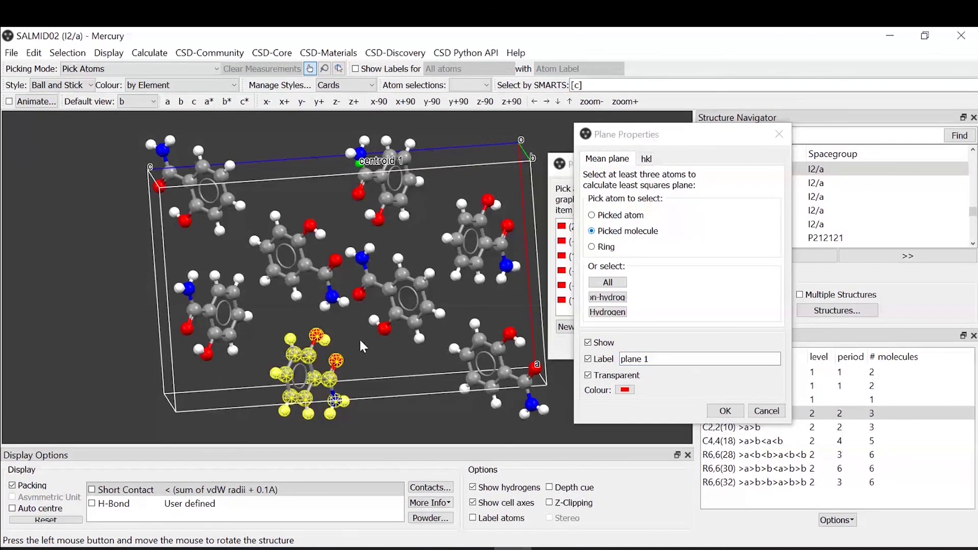
Step: Set the colour of plane 1 to yellow (#ffff00)
{"action": "left_click", "coordinate": [625, 390]}
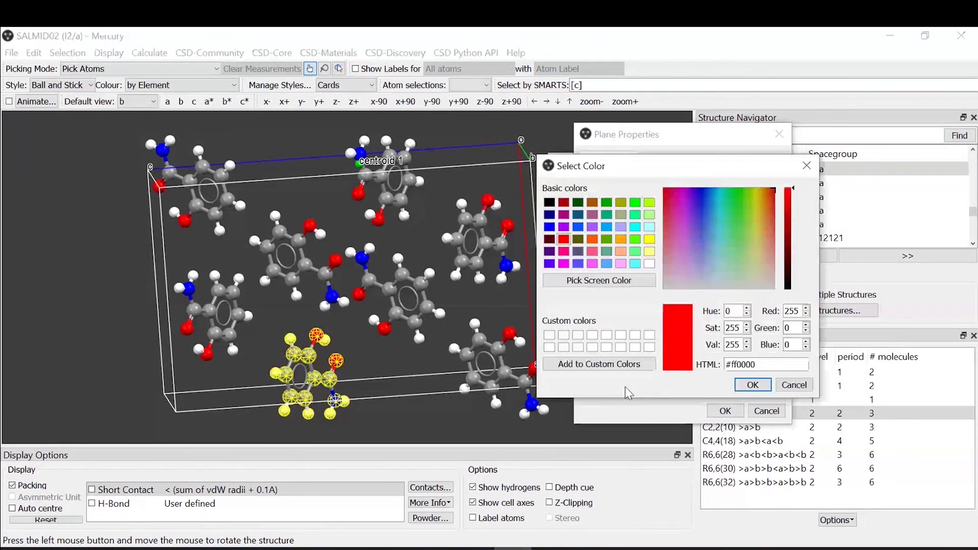
{"action": "left_click", "coordinate": [649, 239]}
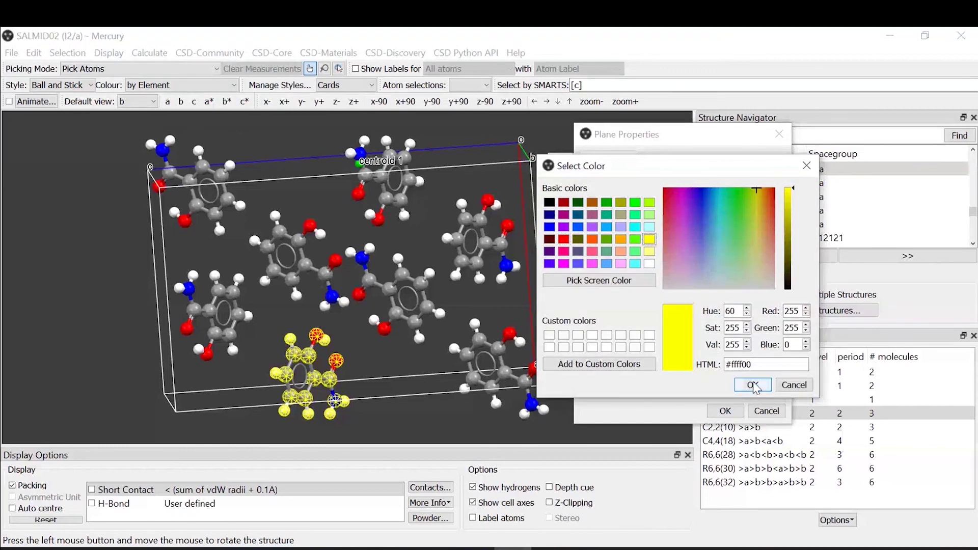
{"action": "left_click", "coordinate": [759, 388]}
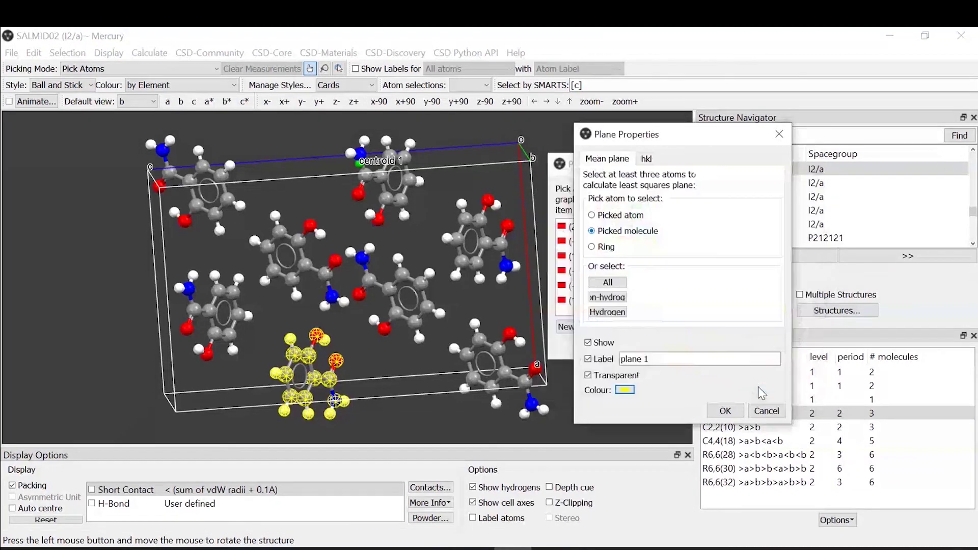
Step: Confirm the settings of plane 1 and check it in the planes list and against the packed structure
{"action": "left_click", "coordinate": [725, 410]}
{"action": "scroll", "coordinate": [687, 267], "scroll_direction": "down", "scroll_amount": 1}
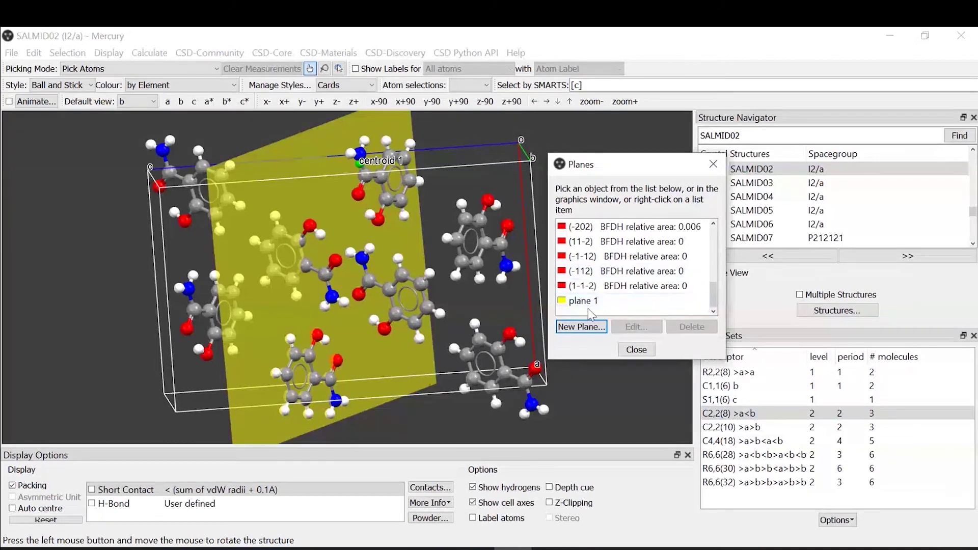
{"action": "left_click_drag", "start_coordinate": [308, 244], "coordinate": [540, 352]}
Step: Start a new mean plane labelled "plane 2", based on the ring of the lower molecule near the a axis using Ring
{"action": "left_click", "coordinate": [579, 326]}
{"action": "left_click", "coordinate": [664, 359]}
{"action": "type", "text": "mean:"}
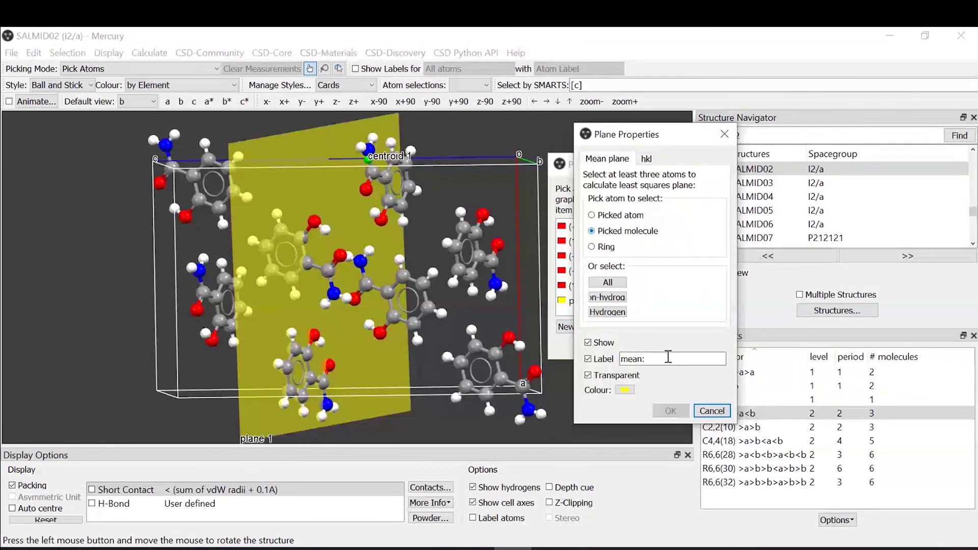
{"action": "key", "text": "ctrl+a"}
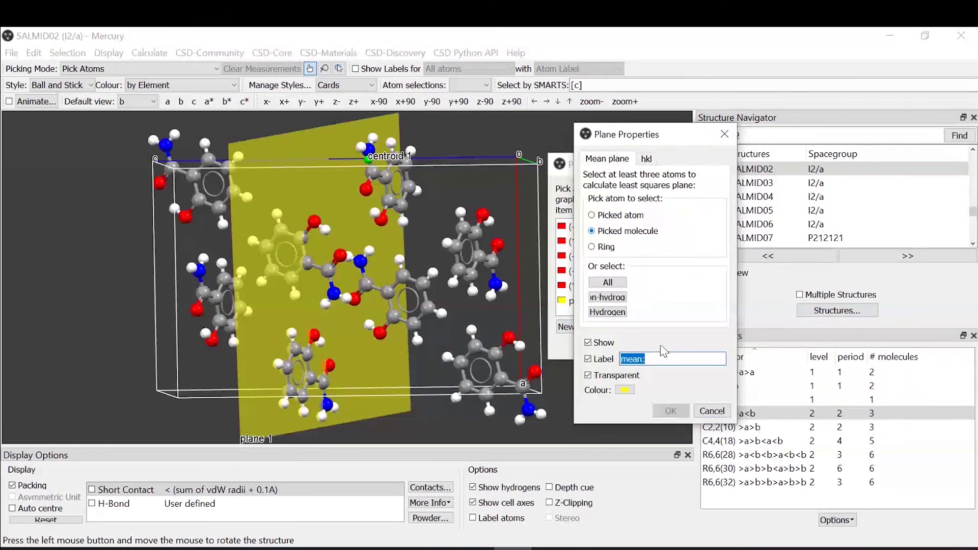
{"action": "type", "text": "plane 2"}
{"action": "left_click", "coordinate": [593, 248]}
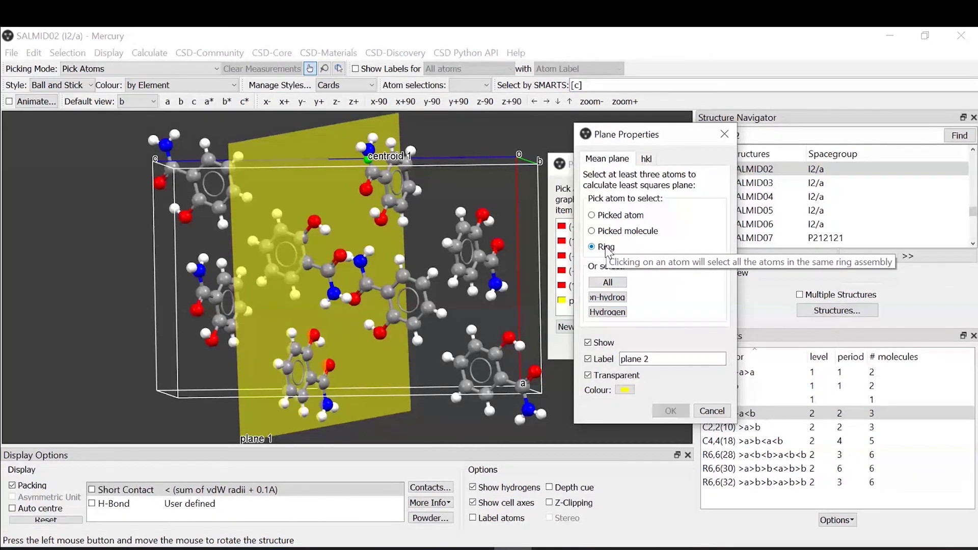
{"action": "left_click", "coordinate": [474, 350]}
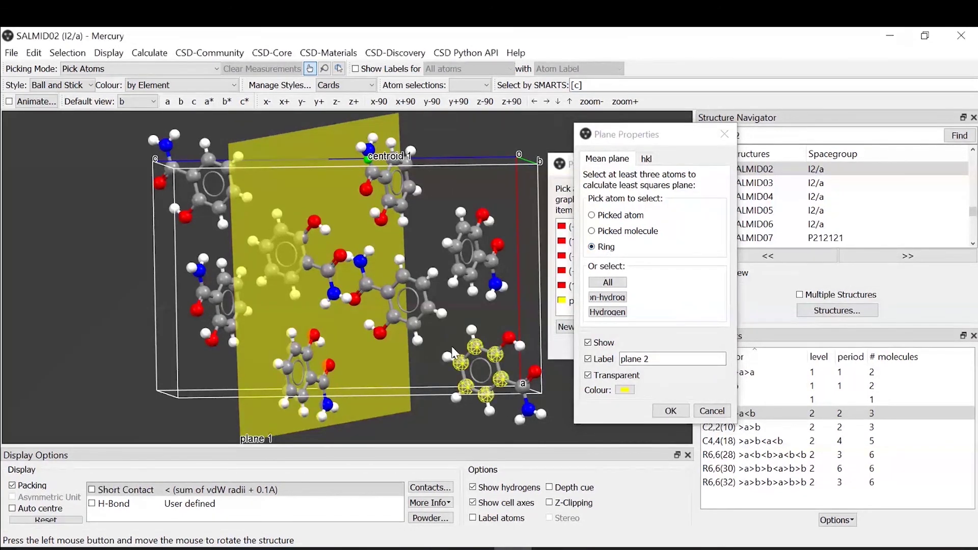
{"action": "left_click_drag", "start_coordinate": [500, 324], "coordinate": [518, 331]}
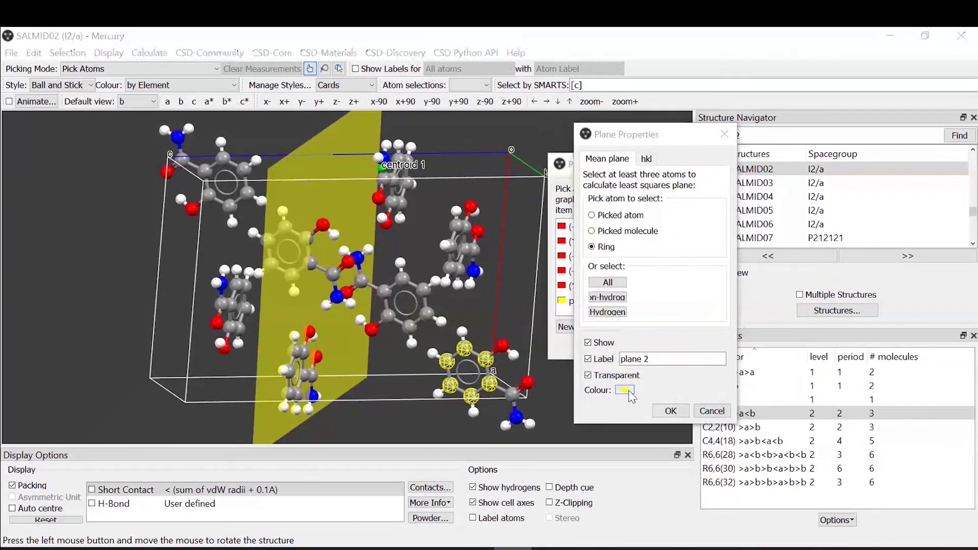
Step: Colour plane 2 magenta (#ff00ff), create it and close the planes list
{"action": "left_click", "coordinate": [624, 389]}
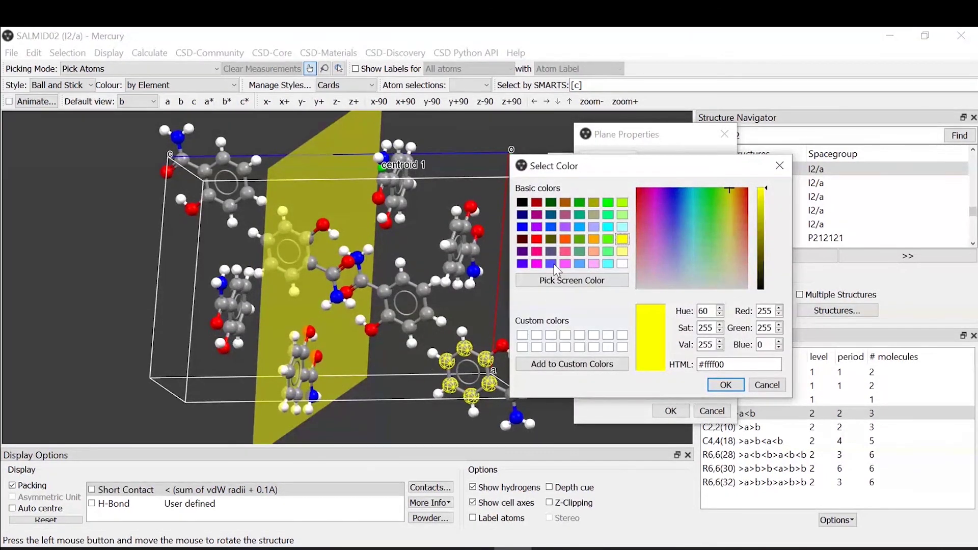
{"action": "left_click", "coordinate": [536, 263]}
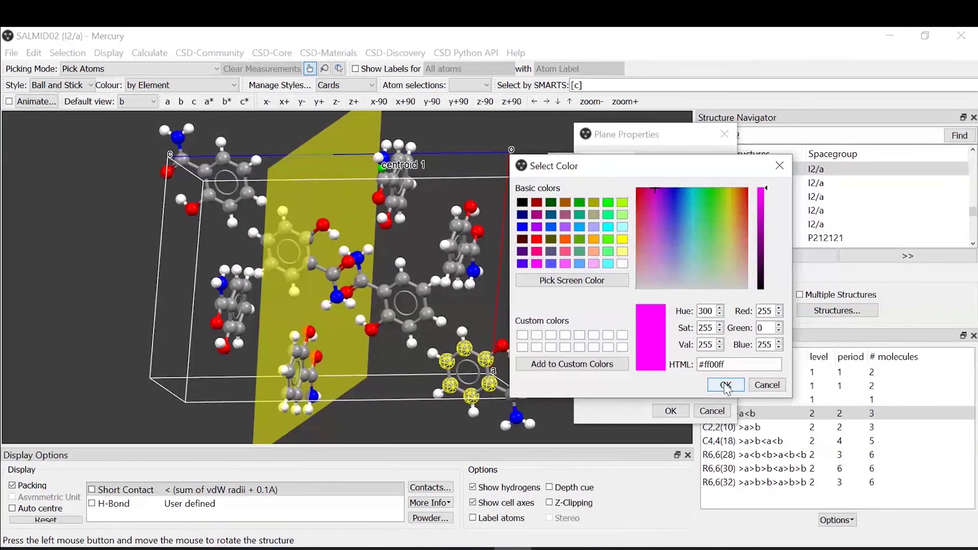
{"action": "left_click", "coordinate": [719, 388]}
{"action": "left_click", "coordinate": [670, 411]}
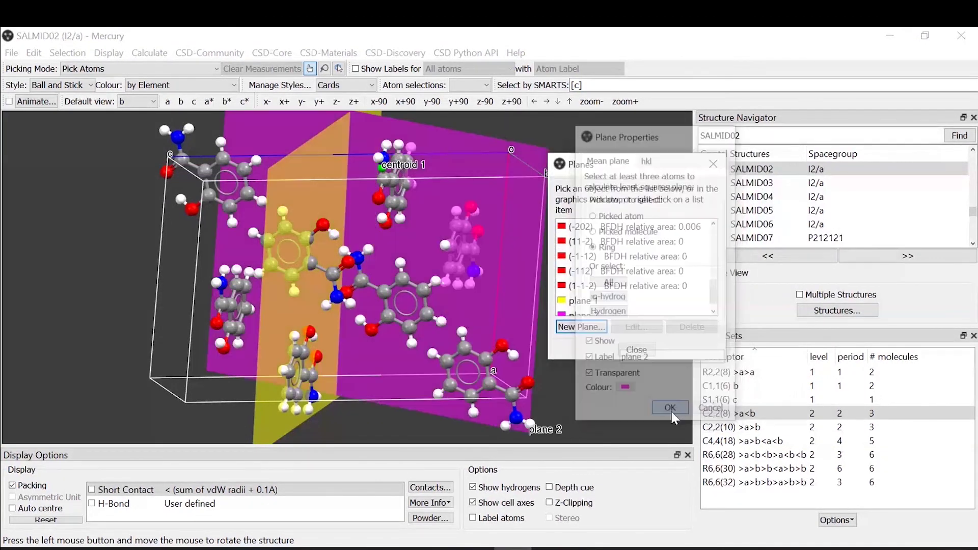
{"action": "mouse_move", "coordinate": [456, 112]}
{"action": "left_mouse_down"}
{"action": "mouse_move", "coordinate": [438, 273]}
{"action": "mouse_move", "coordinate": [452, 262]}
{"action": "mouse_move", "coordinate": [366, 219]}
{"action": "mouse_move", "coordinate": [408, 319]}
{"action": "mouse_move", "coordinate": [433, 280]}
{"action": "left_mouse_up"}
{"action": "left_click", "coordinate": [712, 165]}
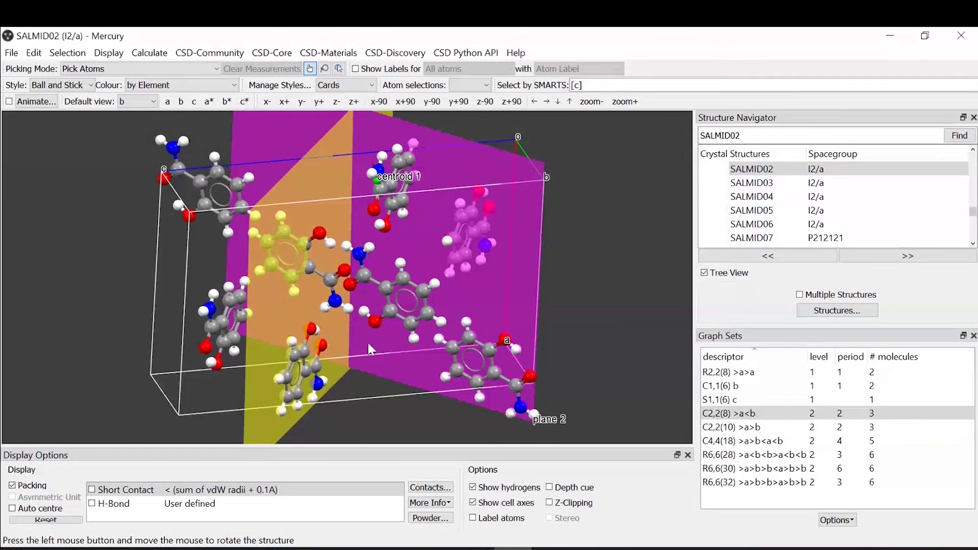
Step: Look up plane 1 and plane 2 in the structure's detailed planes information, including their normals and distances
{"action": "left_click", "coordinate": [441, 507]}
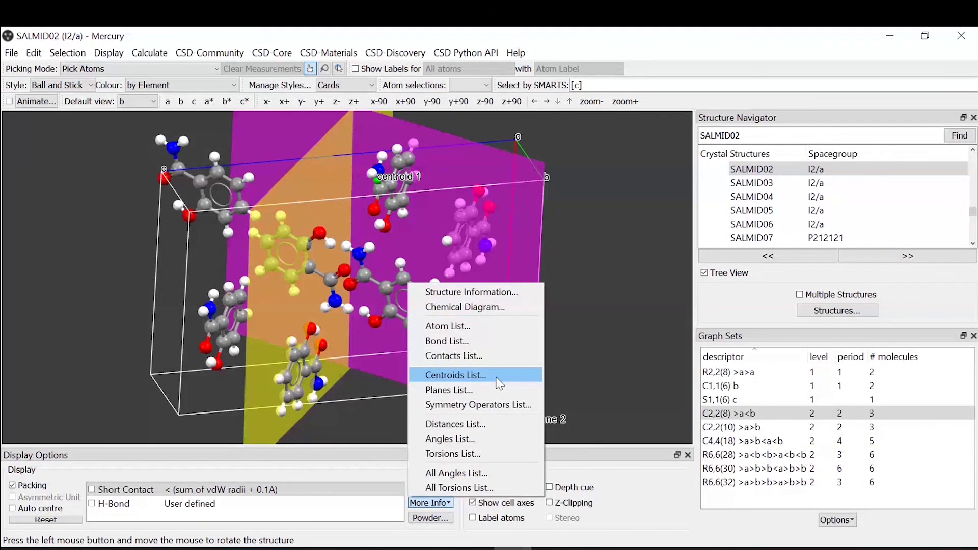
{"action": "left_click", "coordinate": [500, 384]}
{"action": "left_click", "coordinate": [329, 309]}
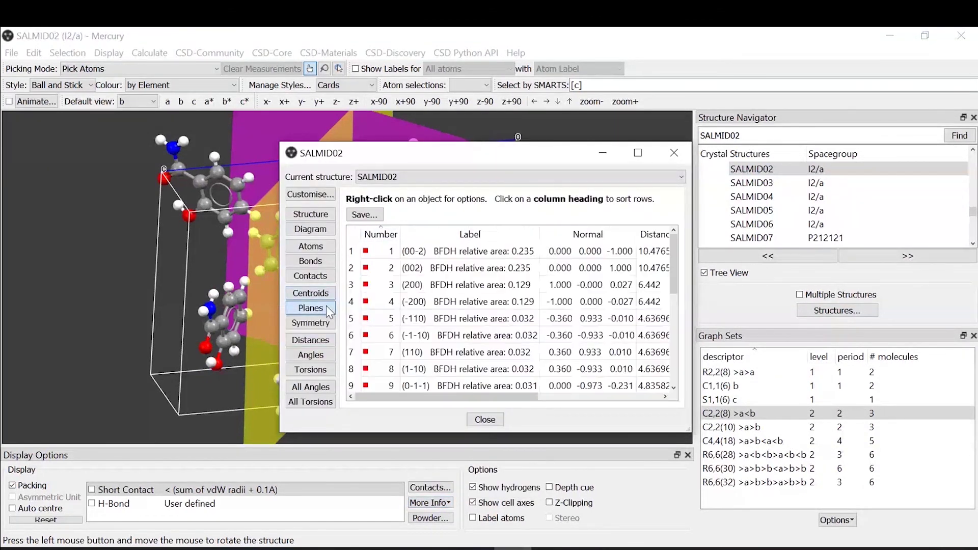
{"action": "scroll", "coordinate": [502, 282], "scroll_direction": "down", "scroll_amount": 4}
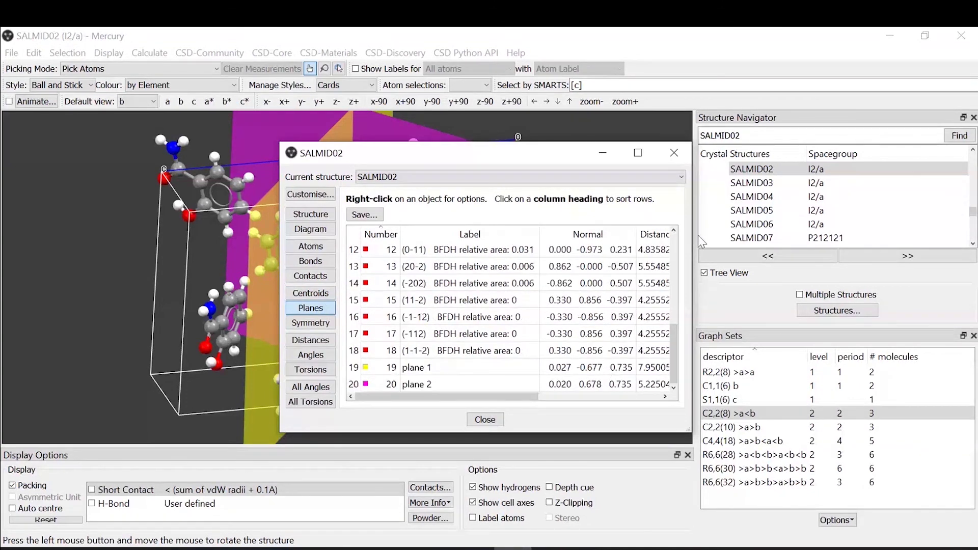
{"action": "left_click", "coordinate": [674, 153]}
Step: Measure the distance between centroid 1 and the neighbouring ring carbon in the upper middle molecule
{"action": "left_click_drag", "start_coordinate": [585, 184], "coordinate": [161, 110]}
{"action": "left_click", "coordinate": [79, 69]}
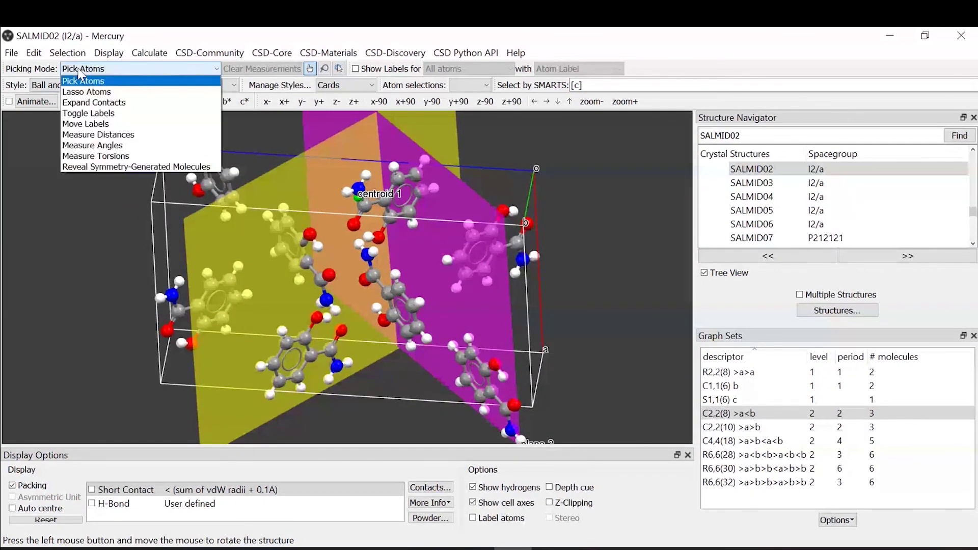
{"action": "left_click", "coordinate": [97, 134]}
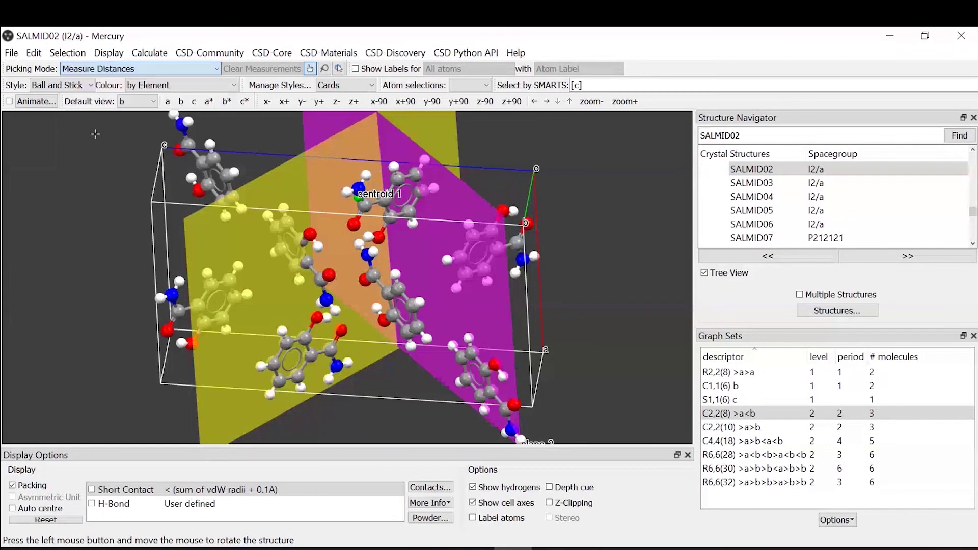
{"action": "left_click_drag", "start_coordinate": [355, 290], "coordinate": [392, 288]}
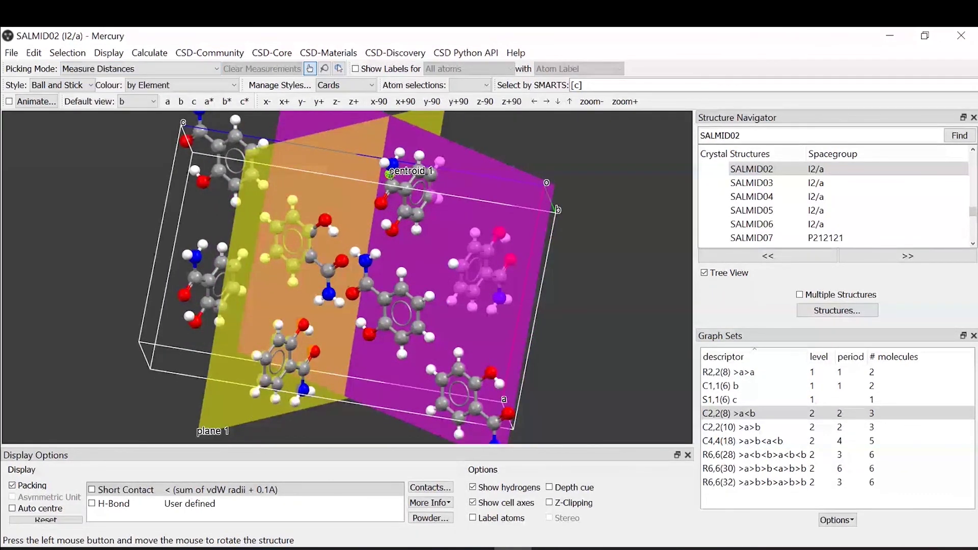
{"action": "left_click_drag", "start_coordinate": [387, 237], "coordinate": [355, 237]}
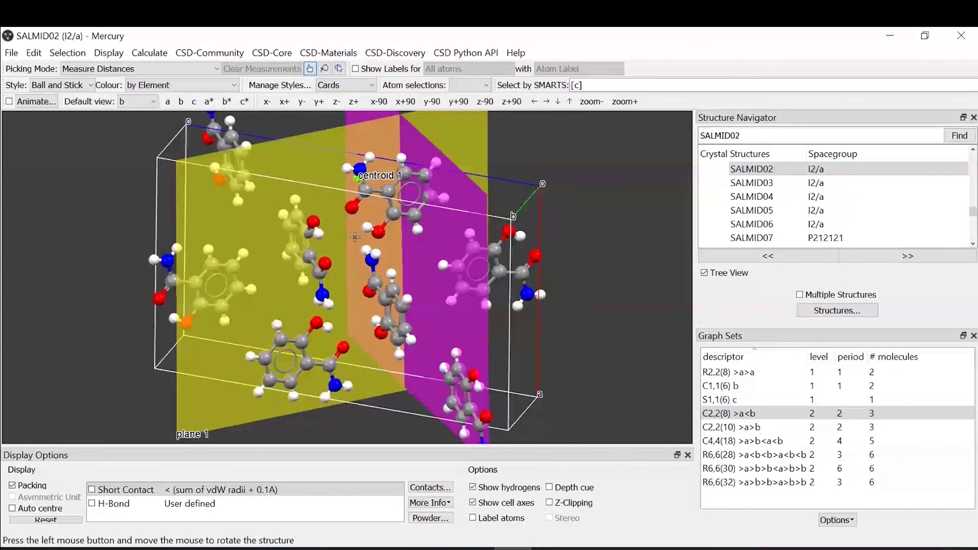
{"action": "left_click", "coordinate": [387, 193]}
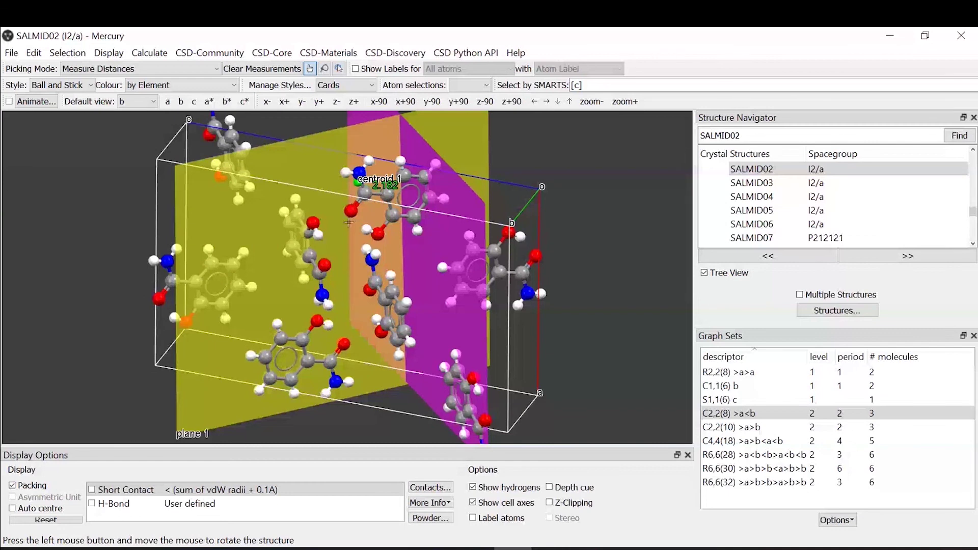
Step: Measure the distances from centroid 1 to plane 1 and from an atom of the molecule near the c corner to plane 2
{"action": "left_click_drag", "start_coordinate": [348, 222], "coordinate": [383, 231]}
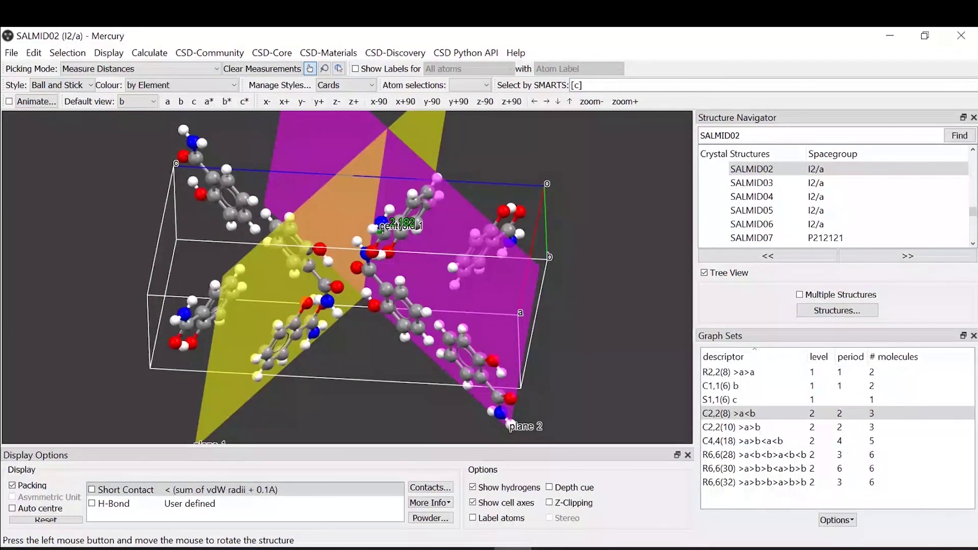
{"action": "left_click_drag", "start_coordinate": [381, 230], "coordinate": [260, 231]}
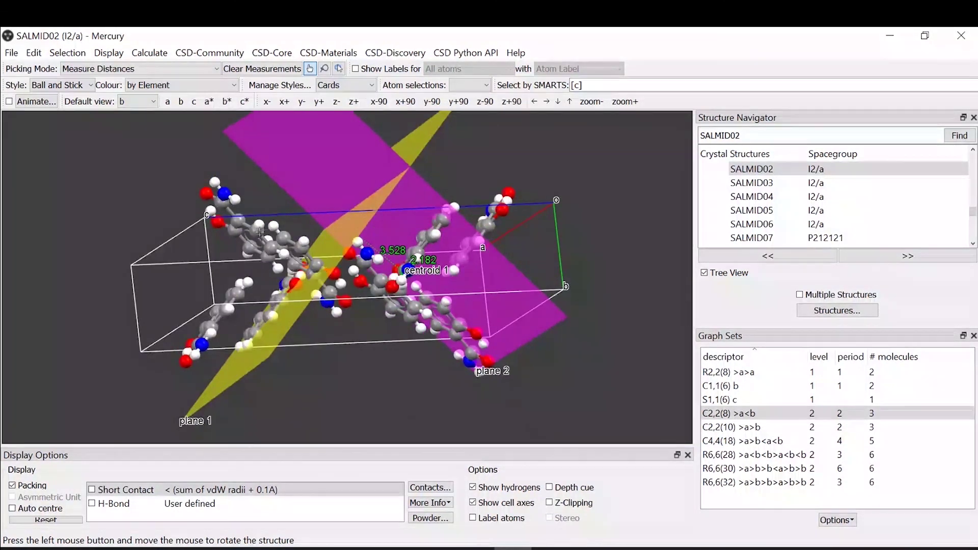
{"action": "left_click", "coordinate": [260, 232]}
{"action": "left_click", "coordinate": [333, 152]}
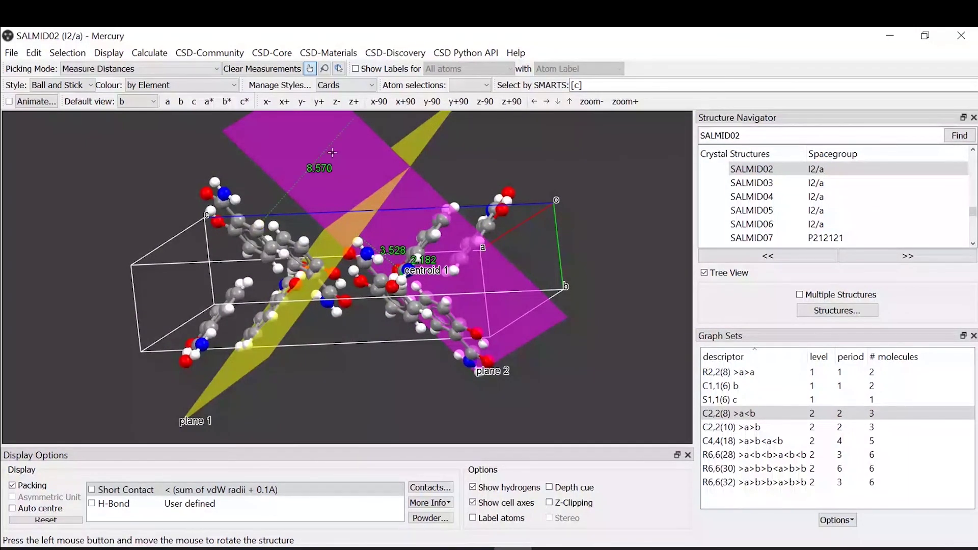
{"action": "left_click_drag", "start_coordinate": [456, 207], "coordinate": [377, 244]}
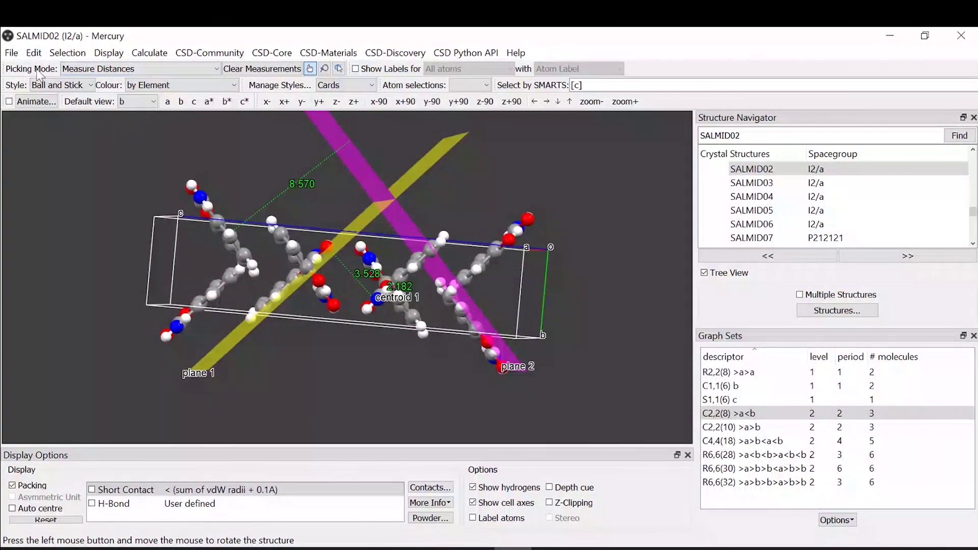
Step: Measure the angle between plane 1 and plane 2, and examine it with the planes seen edge-on
{"action": "left_click", "coordinate": [97, 69]}
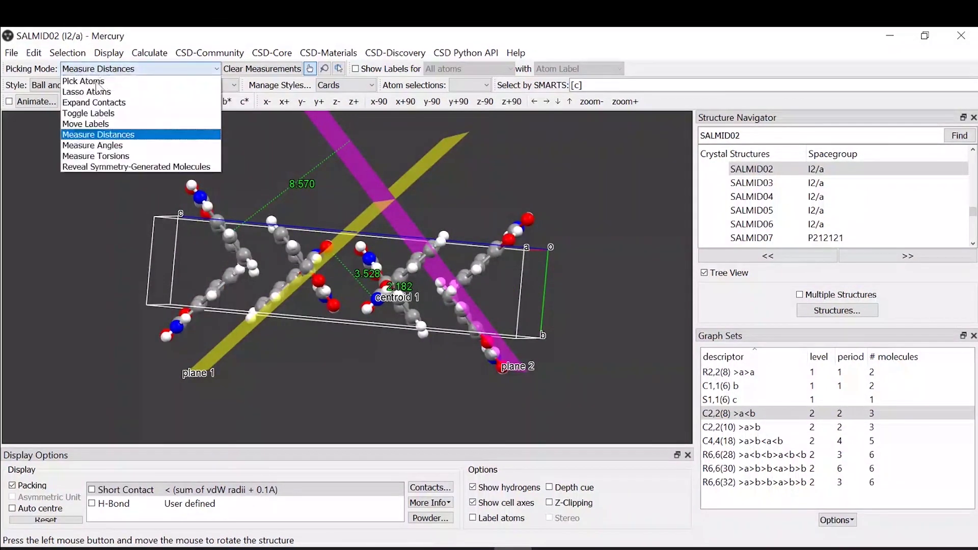
{"action": "left_click", "coordinate": [106, 146]}
{"action": "left_click_drag", "start_coordinate": [306, 426], "coordinate": [214, 367]}
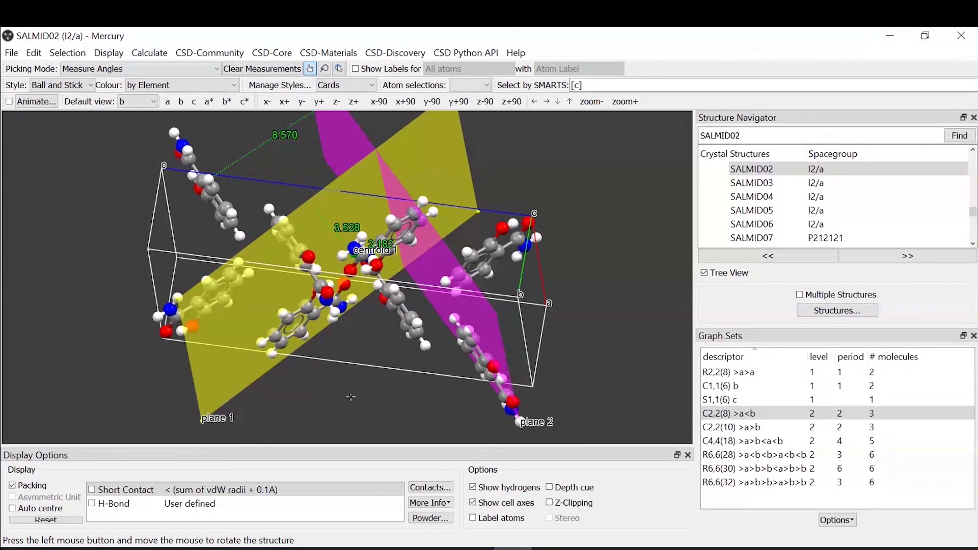
{"action": "right_click_drag", "start_coordinate": [351, 397], "coordinate": [364, 296]}
{"action": "left_click_drag", "start_coordinate": [363, 296], "coordinate": [70, 311]}
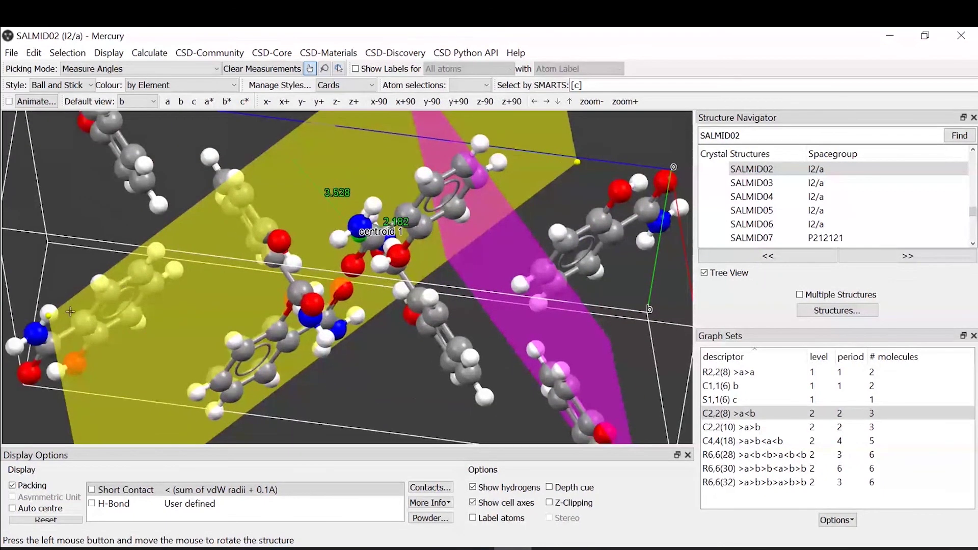
{"action": "right_click_drag", "start_coordinate": [351, 377], "coordinate": [341, 469]}
{"action": "left_click", "coordinate": [433, 251]}
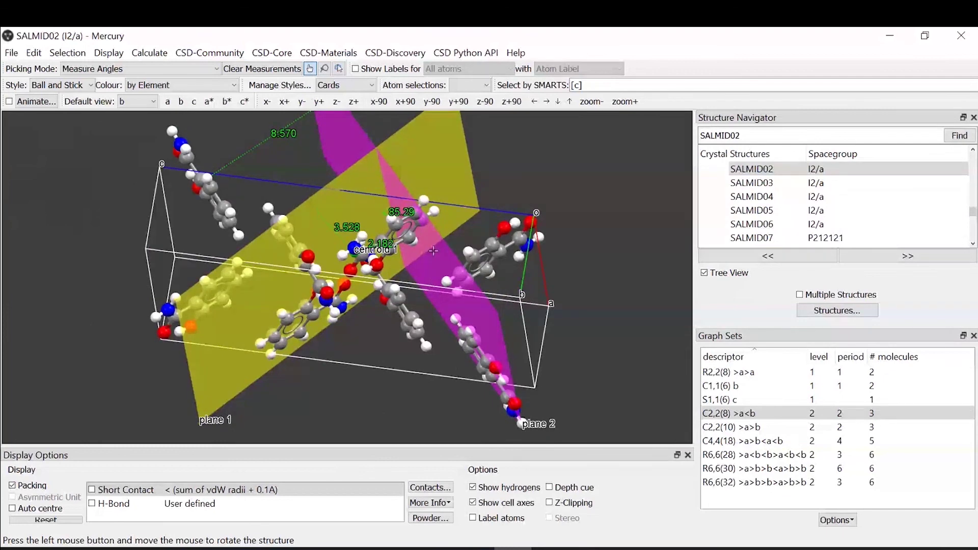
{"action": "left_click_drag", "start_coordinate": [397, 185], "coordinate": [413, 207]}
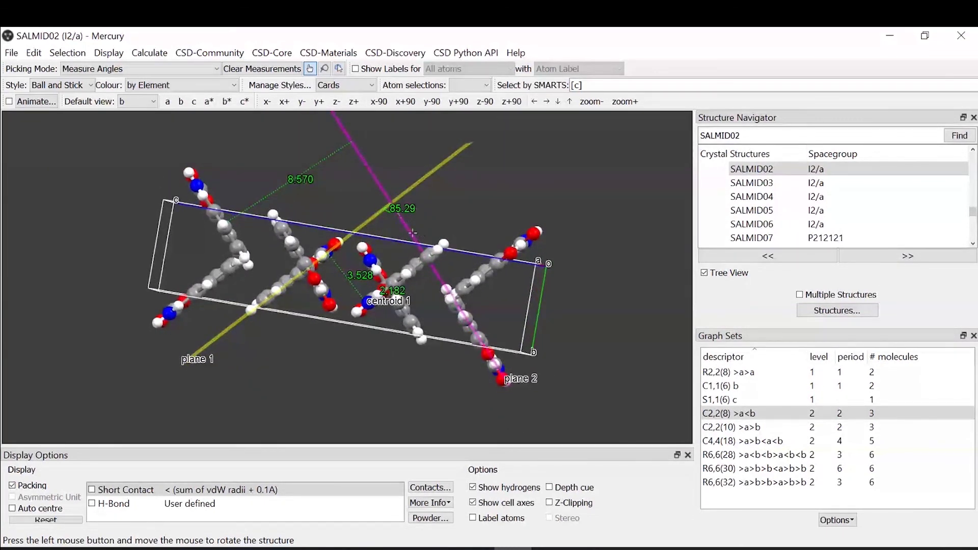
{"action": "left_click_drag", "start_coordinate": [384, 355], "coordinate": [400, 255]}
{"action": "left_click_drag", "start_coordinate": [601, 292], "coordinate": [625, 305]}
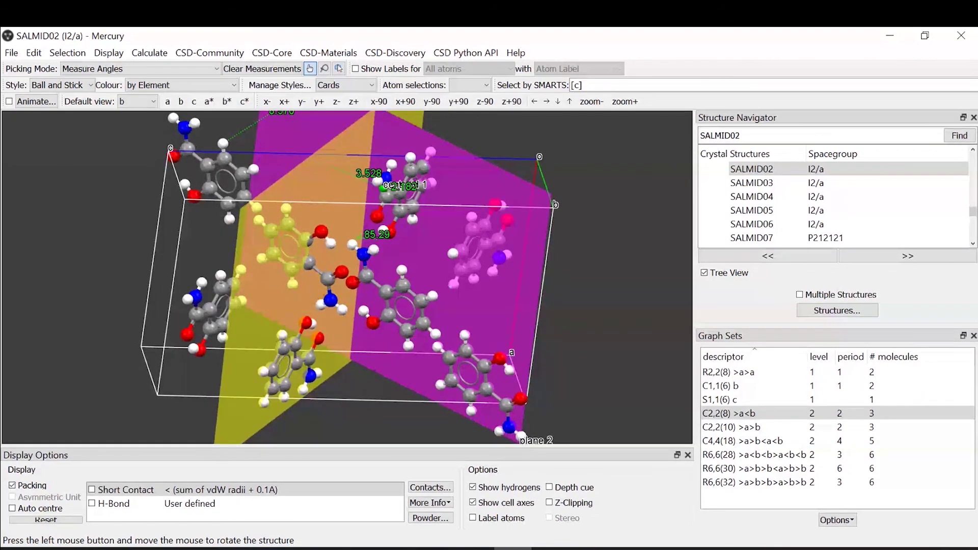
{"action": "left_click_drag", "start_coordinate": [679, 304], "coordinate": [631, 308]}
Step: Reset the structure display to the single molecule and return the picking mode to Pick Atoms
{"action": "left_click", "coordinate": [51, 520]}
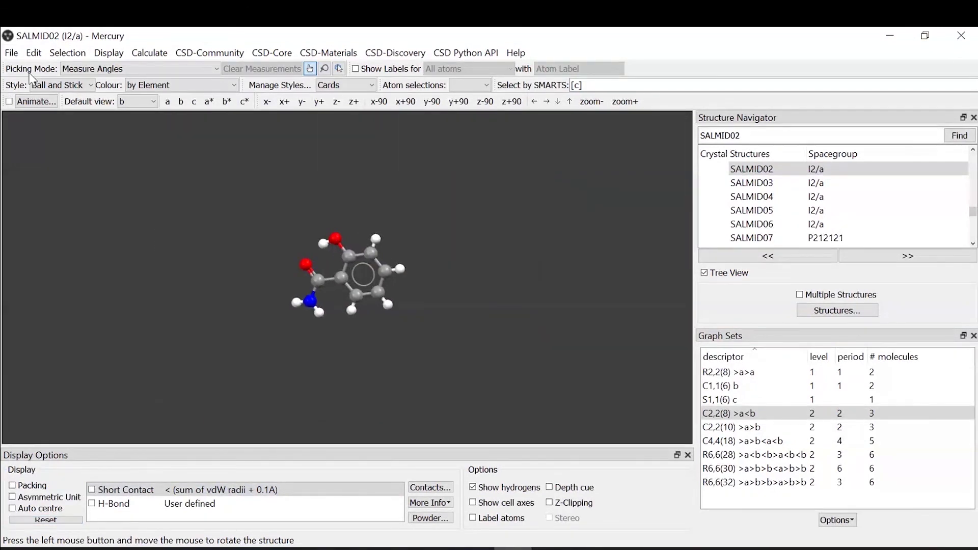
{"action": "left_click", "coordinate": [100, 70]}
{"action": "left_click", "coordinate": [97, 71]}
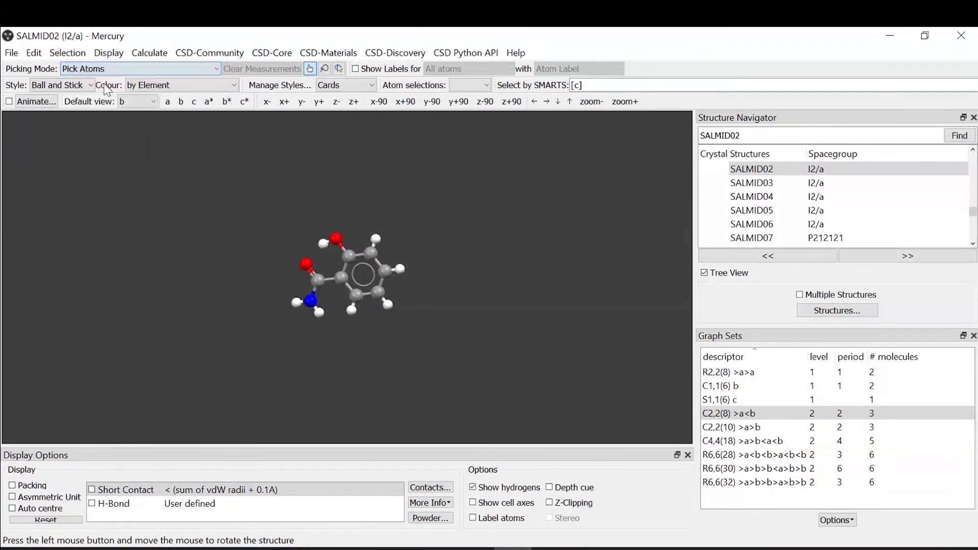
Step: Show the unit cell packing and colour the molecules by Symmetry operation
{"action": "left_click", "coordinate": [13, 486]}
{"action": "left_click_drag", "start_coordinate": [456, 282], "coordinate": [411, 274]}
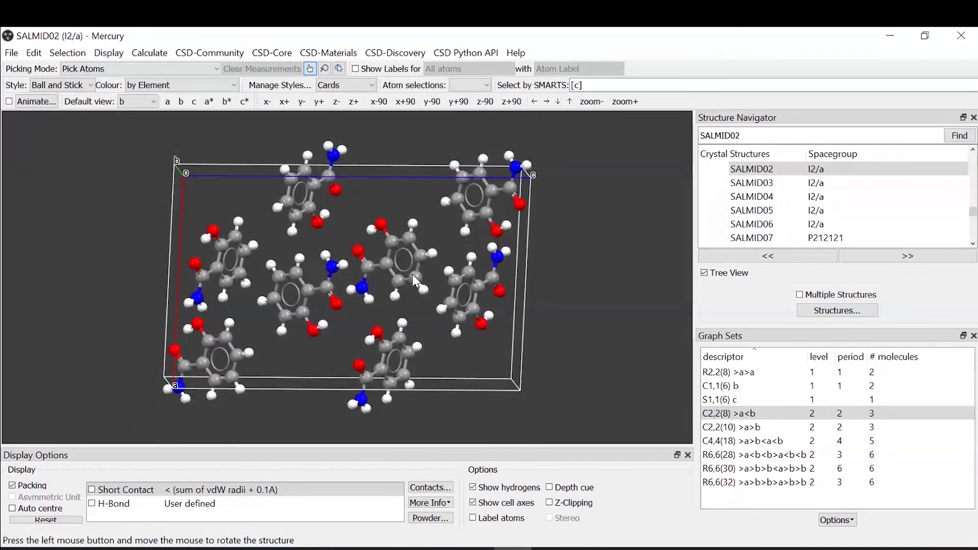
{"action": "mouse_move", "coordinate": [151, 246]}
{"action": "left_mouse_down"}
{"action": "mouse_move", "coordinate": [149, 258]}
{"action": "mouse_move", "coordinate": [135, 236]}
{"action": "left_mouse_up"}
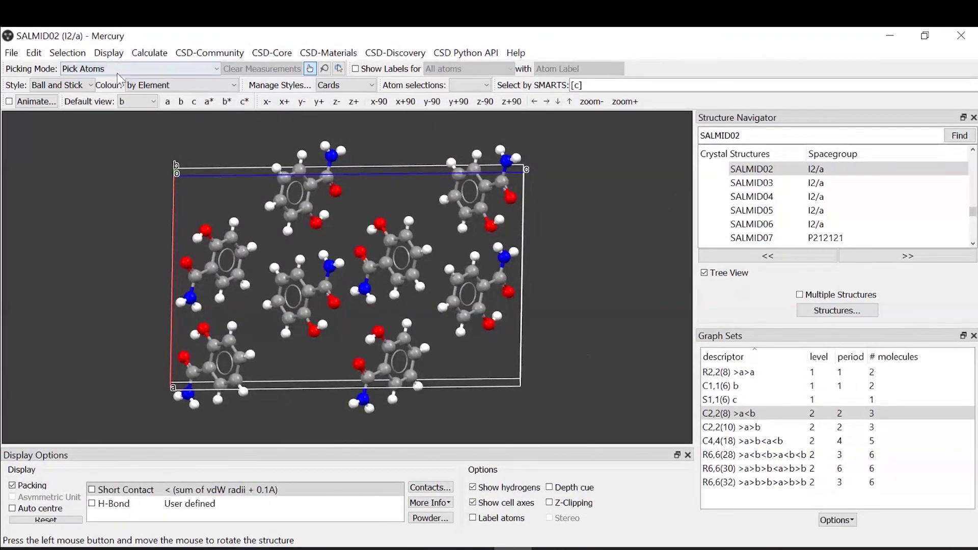
{"action": "left_click", "coordinate": [151, 85]}
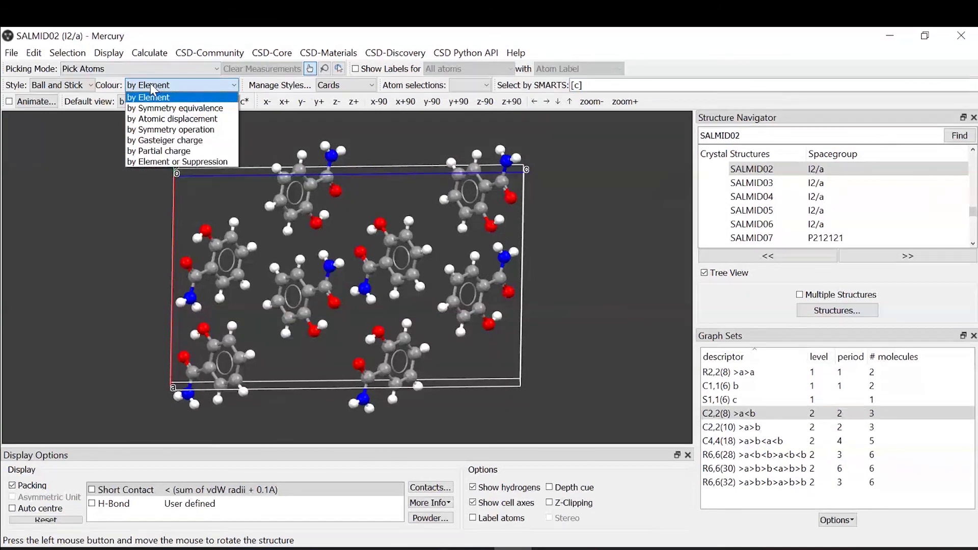
{"action": "left_click", "coordinate": [183, 130]}
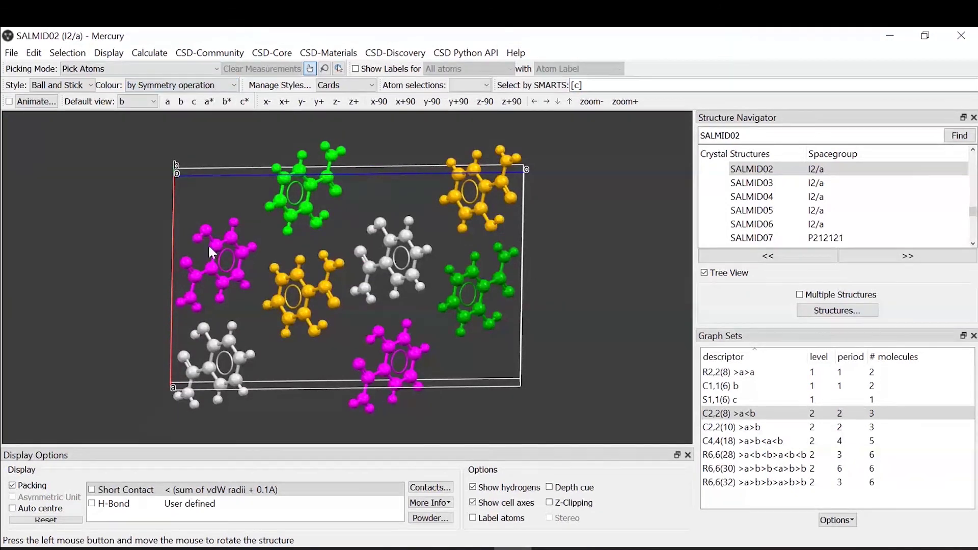
{"action": "left_click_drag", "start_coordinate": [209, 258], "coordinate": [240, 325]}
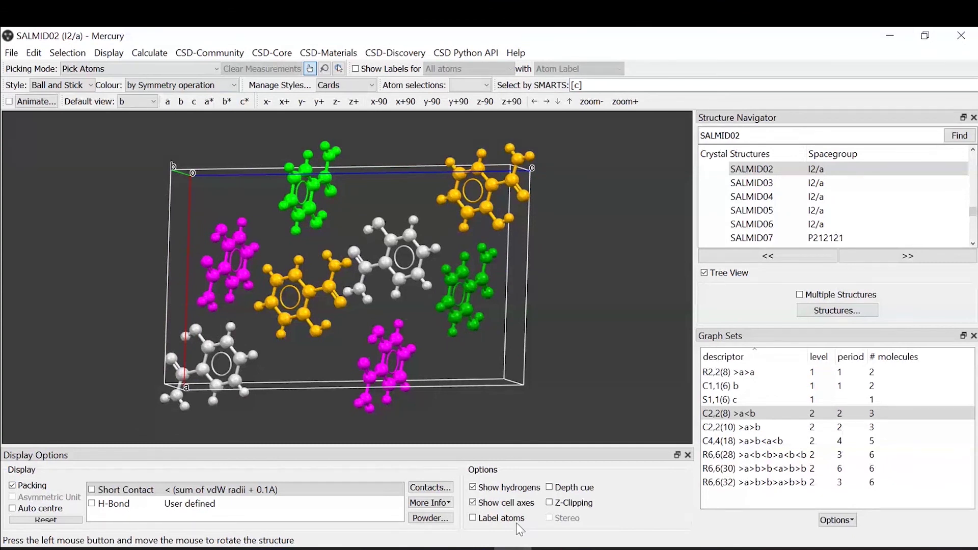
Step: Examine the symmetry operators list for SALMID02, comparing its colour-coded operators with the packed molecules, and close the list
{"action": "left_click", "coordinate": [430, 503]}
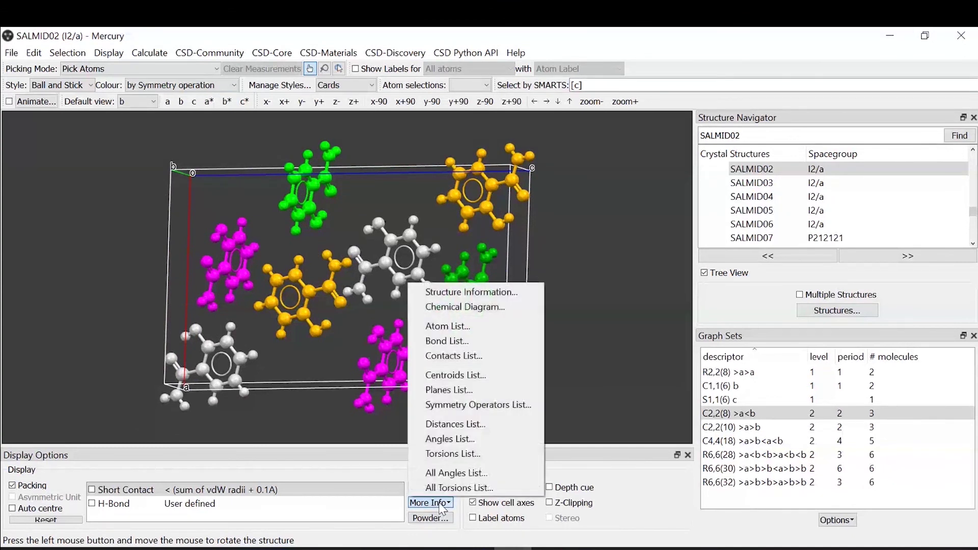
{"action": "left_click", "coordinate": [526, 409]}
{"action": "left_click_drag", "start_coordinate": [691, 225], "coordinate": [925, 244]}
{"action": "left_click_drag", "start_coordinate": [928, 244], "coordinate": [974, 244]}
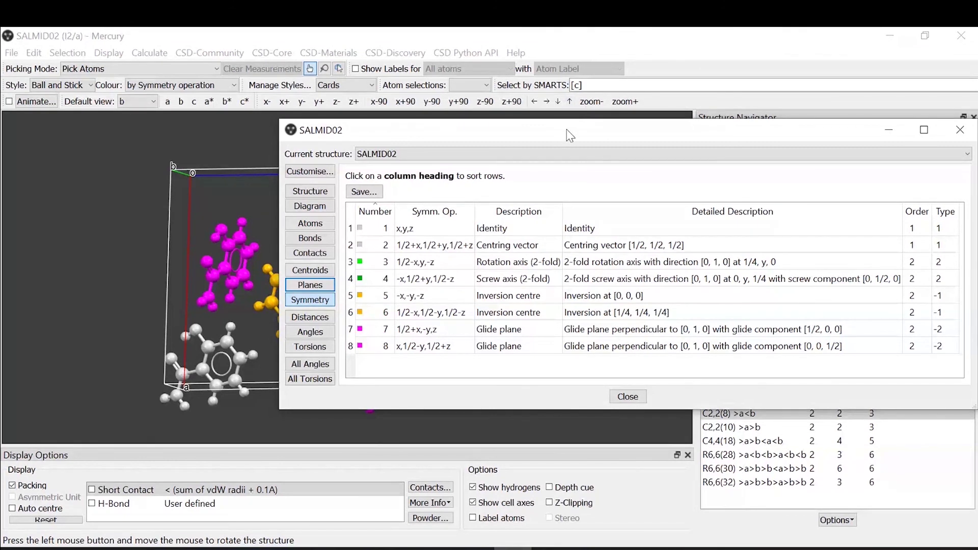
{"action": "left_click_drag", "start_coordinate": [569, 135], "coordinate": [471, 190]}
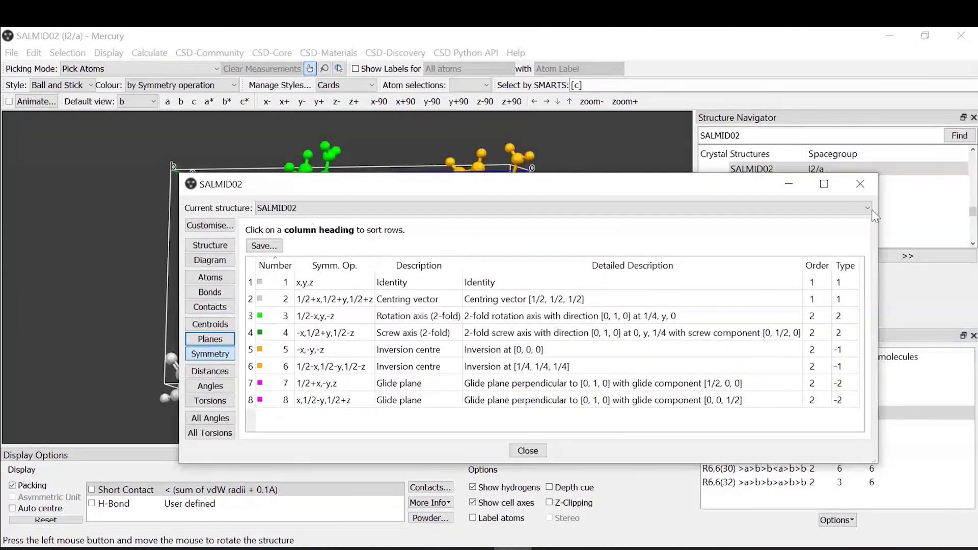
{"action": "left_click", "coordinate": [860, 186]}
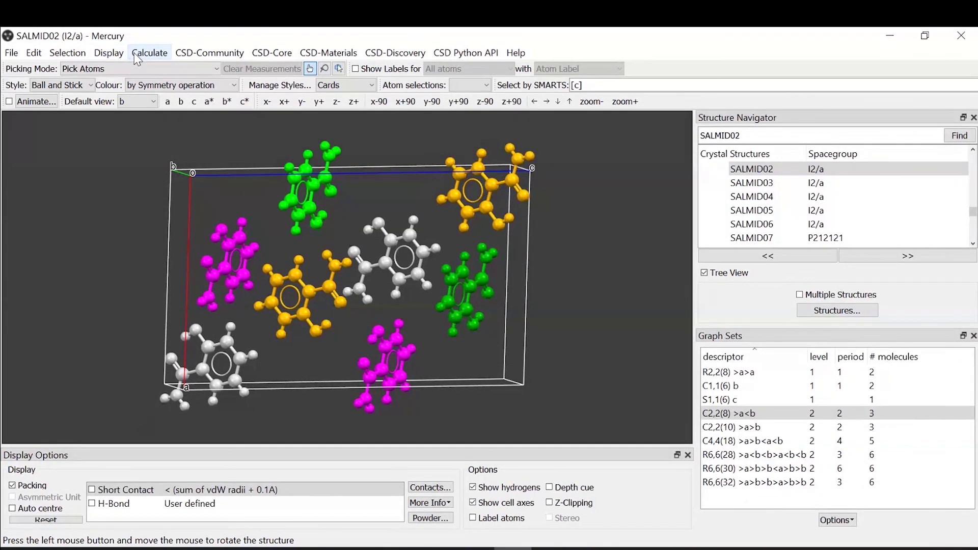
Step: Show the symmetry elements in the packed unit cell, keeping their settings dialog clear of the structure
{"action": "left_click", "coordinate": [108, 53]}
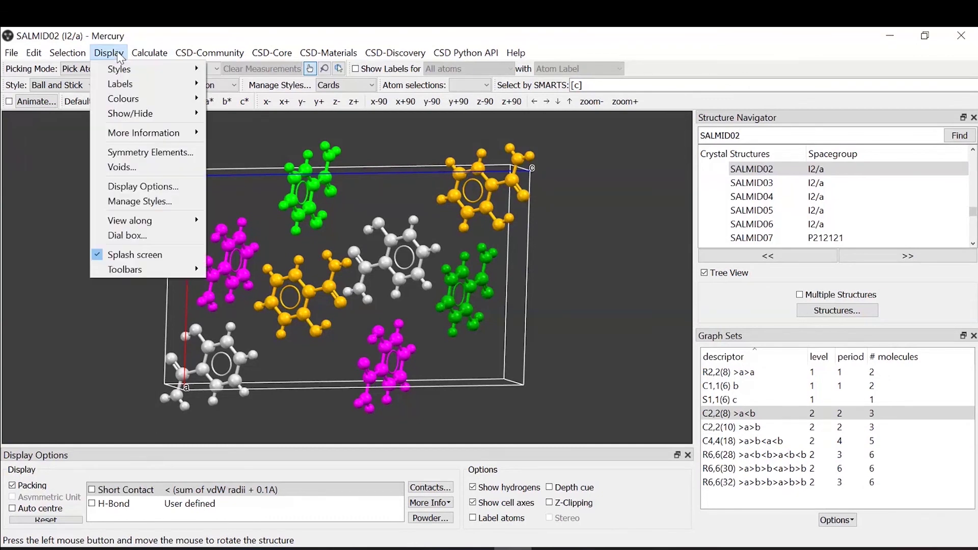
{"action": "left_click", "coordinate": [148, 166]}
{"action": "left_click_drag", "start_coordinate": [507, 168], "coordinate": [770, 142]}
{"action": "left_click_drag", "start_coordinate": [175, 323], "coordinate": [216, 374]}
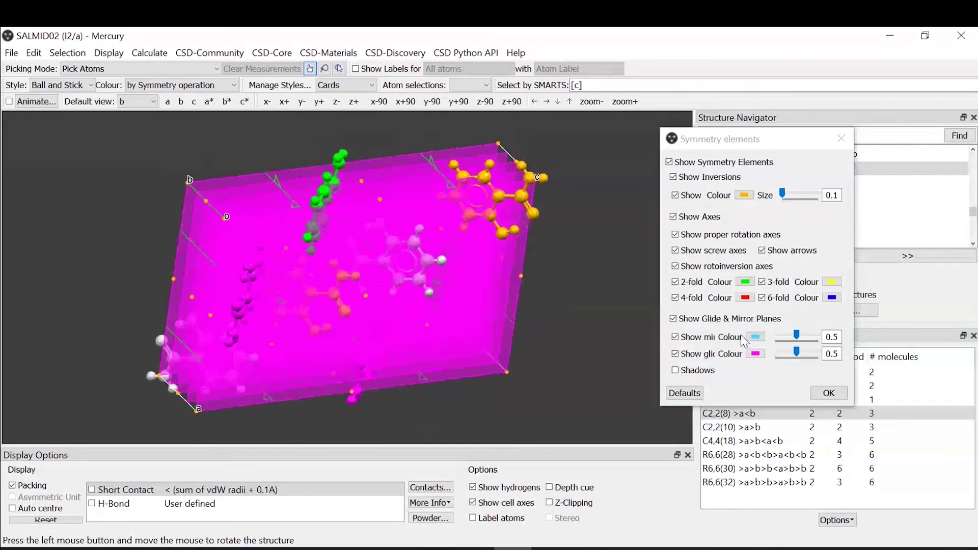
Step: Hide the glide planes to inspect the other symmetry elements, then show them again with an opacity of 0.17
{"action": "left_click", "coordinate": [675, 353]}
{"action": "left_click_drag", "start_coordinate": [532, 346], "coordinate": [509, 308]}
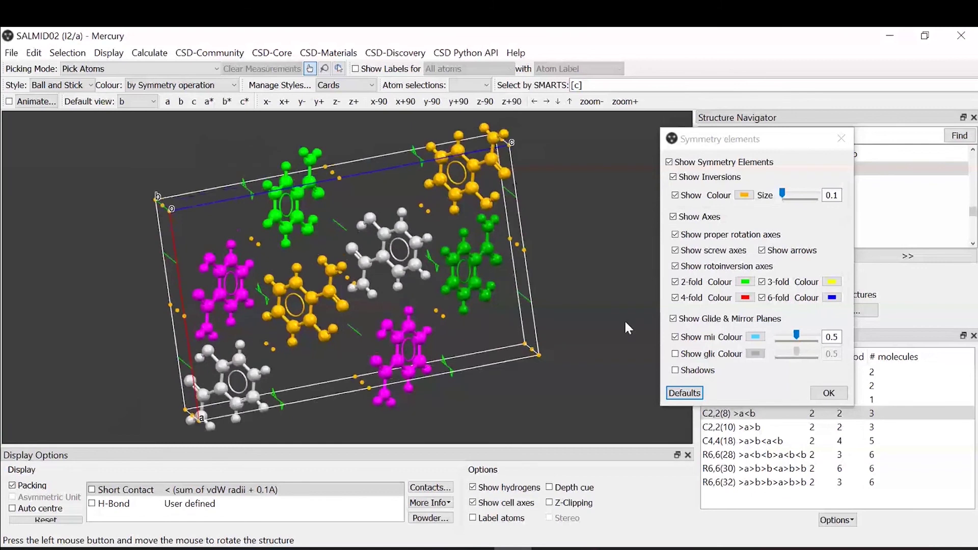
{"action": "left_click", "coordinate": [675, 354]}
{"action": "left_click_drag", "start_coordinate": [796, 351], "coordinate": [781, 353]}
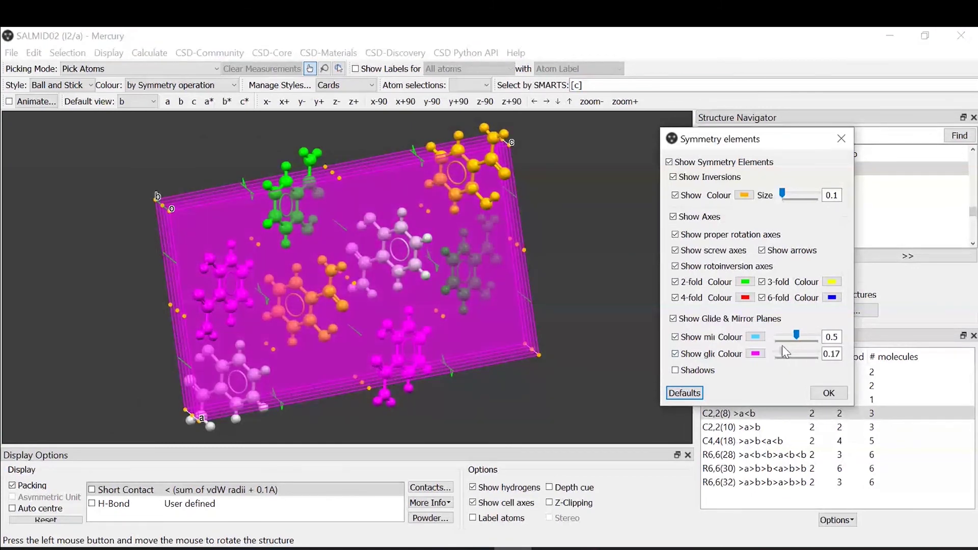
{"action": "left_click_drag", "start_coordinate": [451, 233], "coordinate": [295, 224]}
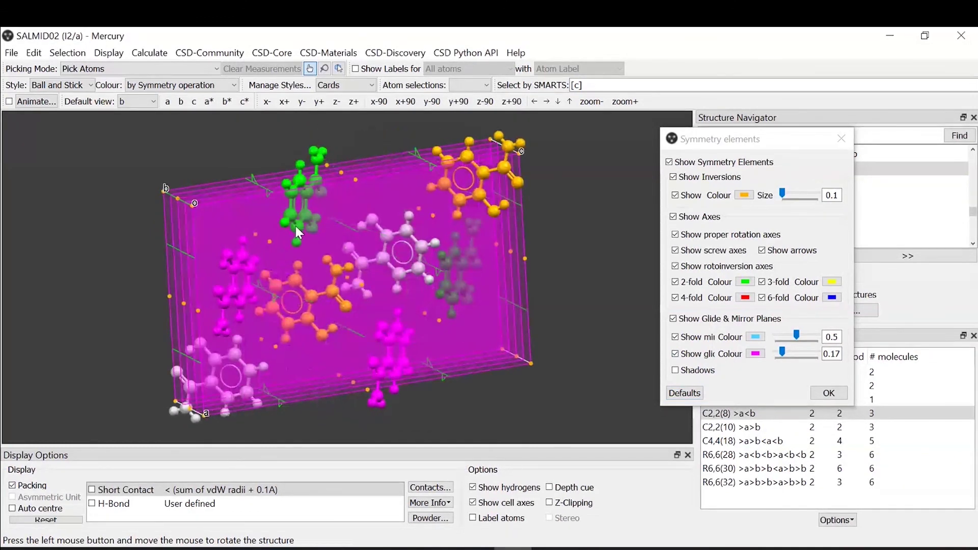
Step: Toggle the inversion centres off and on, enlarge them to size 0.42, and inspect the symmetry elements from several angles
{"action": "left_click", "coordinate": [673, 177]}
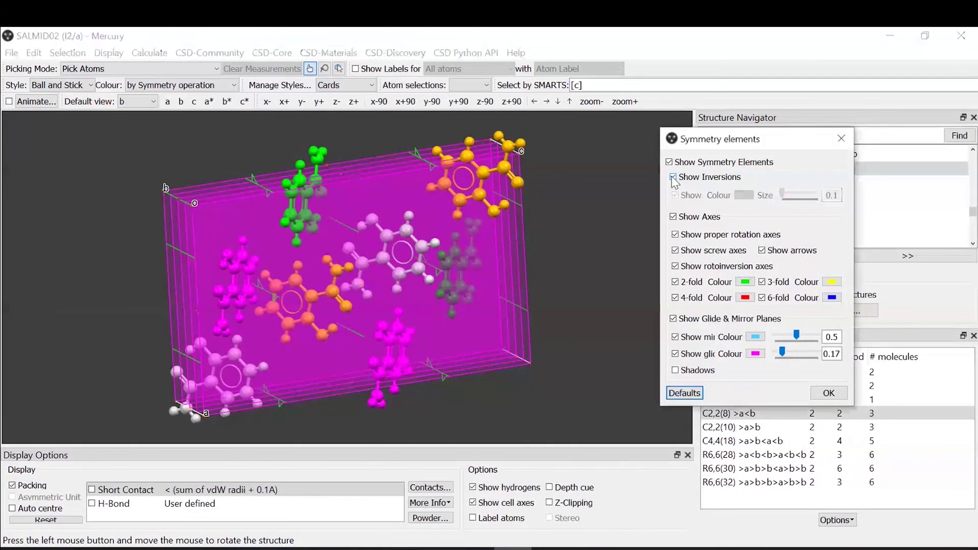
{"action": "left_click", "coordinate": [674, 177]}
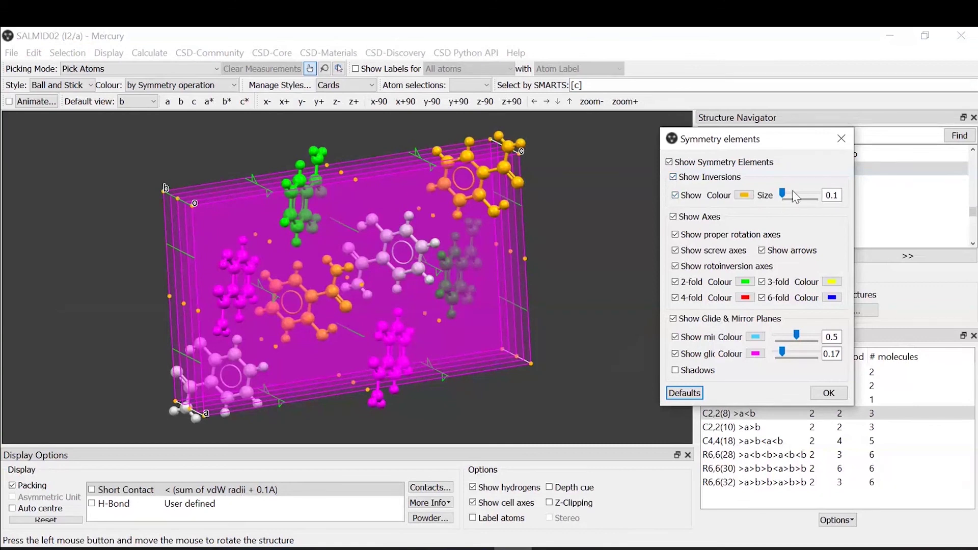
{"action": "mouse_move", "coordinate": [782, 199]}
{"action": "left_mouse_down"}
{"action": "mouse_move", "coordinate": [809, 197]}
{"action": "mouse_move", "coordinate": [797, 199]}
{"action": "left_mouse_up"}
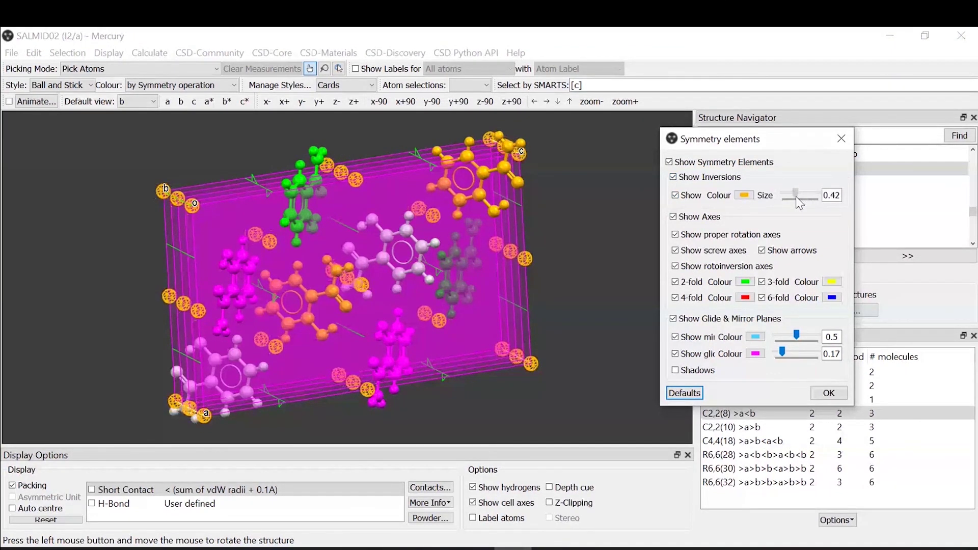
{"action": "left_click", "coordinate": [342, 234]}
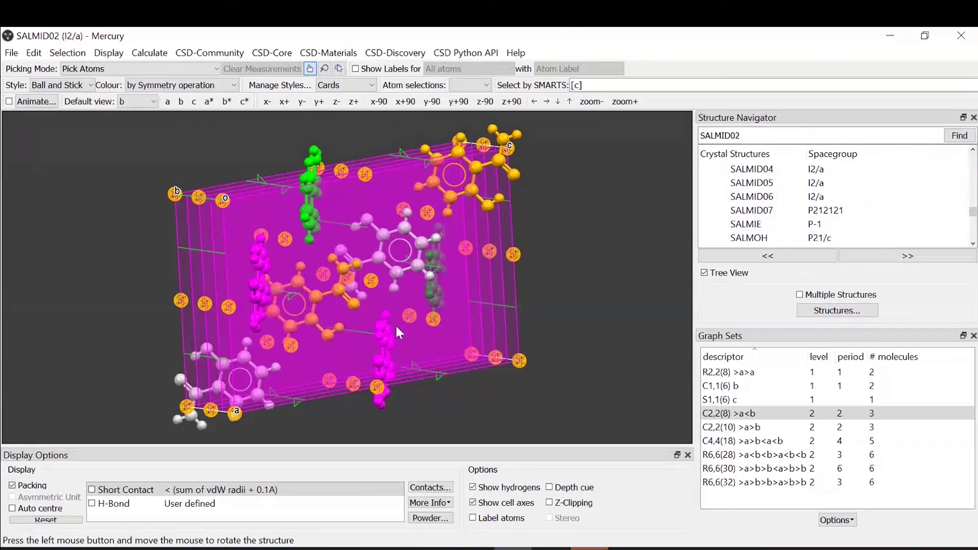
{"action": "left_click_drag", "start_coordinate": [391, 322], "coordinate": [341, 319]}
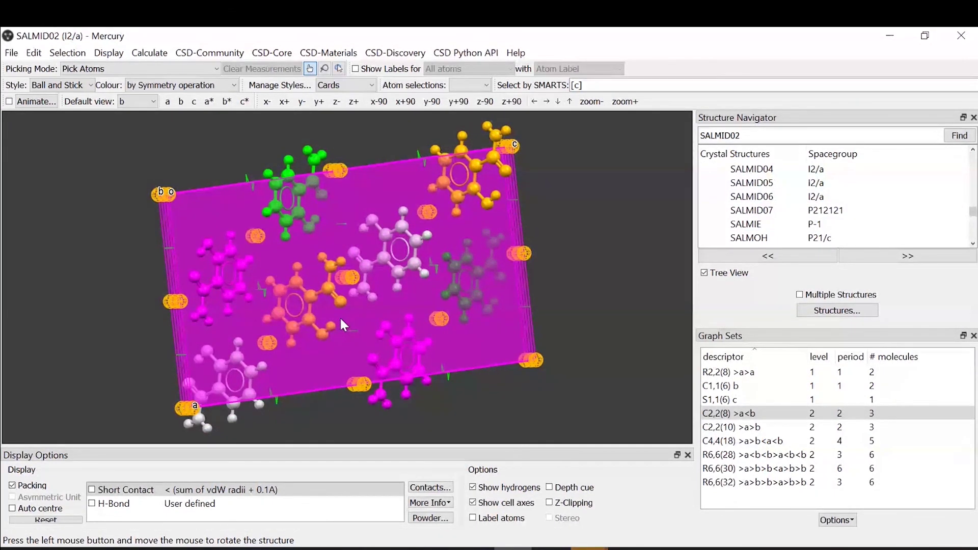
{"action": "mouse_move", "coordinate": [135, 278]}
{"action": "left_mouse_down"}
{"action": "mouse_move", "coordinate": [123, 234]}
{"action": "mouse_move", "coordinate": [105, 221]}
{"action": "mouse_move", "coordinate": [101, 316]}
{"action": "mouse_move", "coordinate": [102, 305]}
{"action": "mouse_move", "coordinate": [133, 294]}
{"action": "left_mouse_up"}
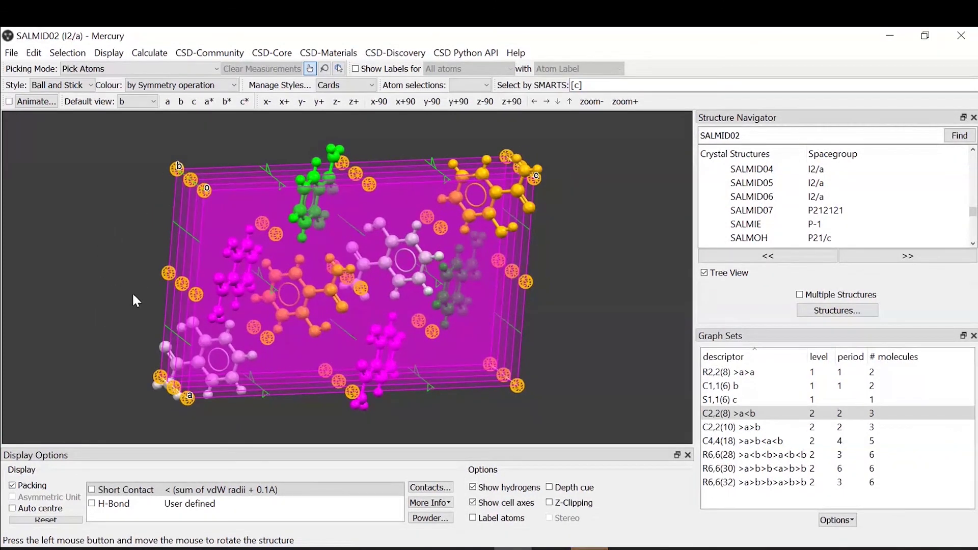